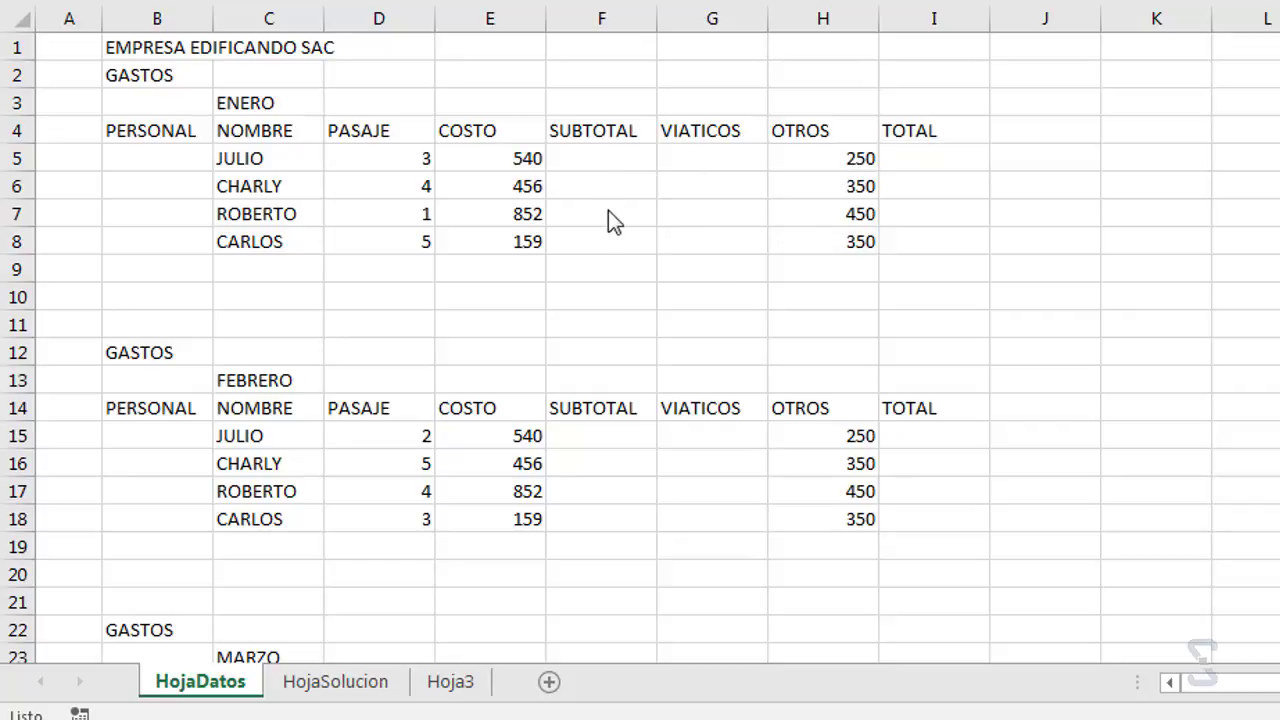
Enter 10% in cell J1 of the HojaDatos sheet
{"action": "left_click", "coordinate": [1043, 40]}
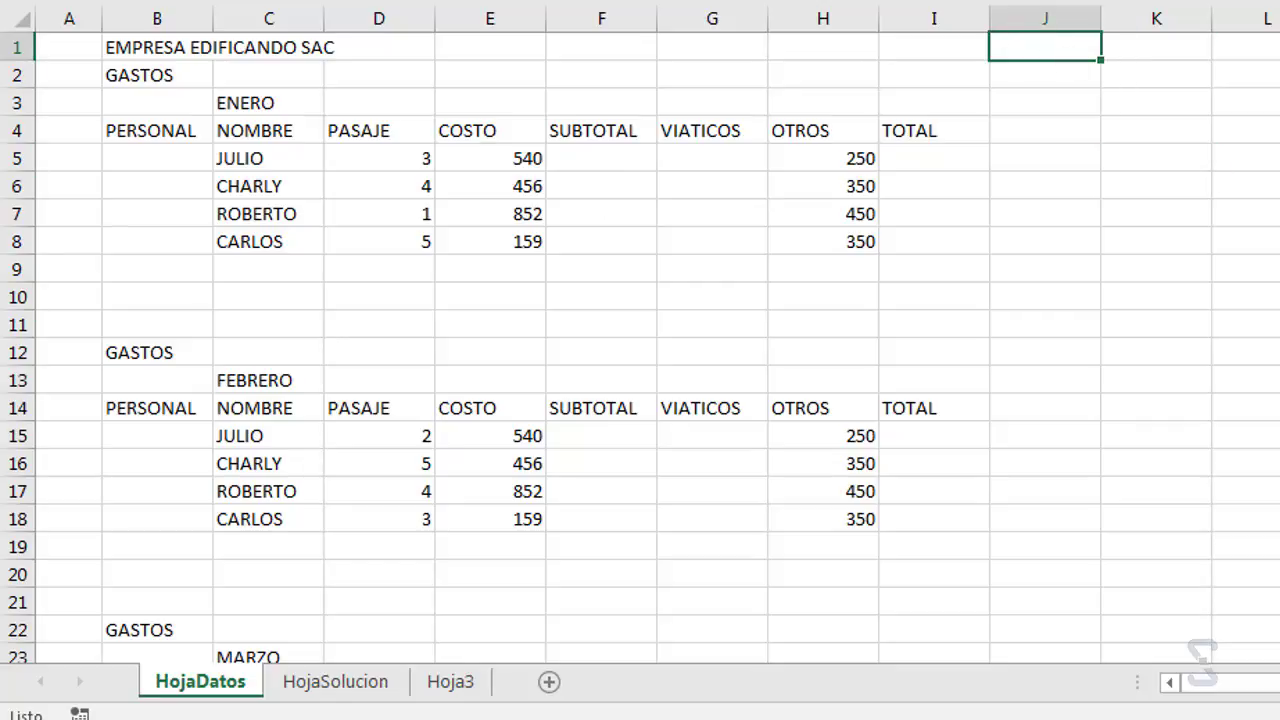
{"action": "type", "text": "10%"}
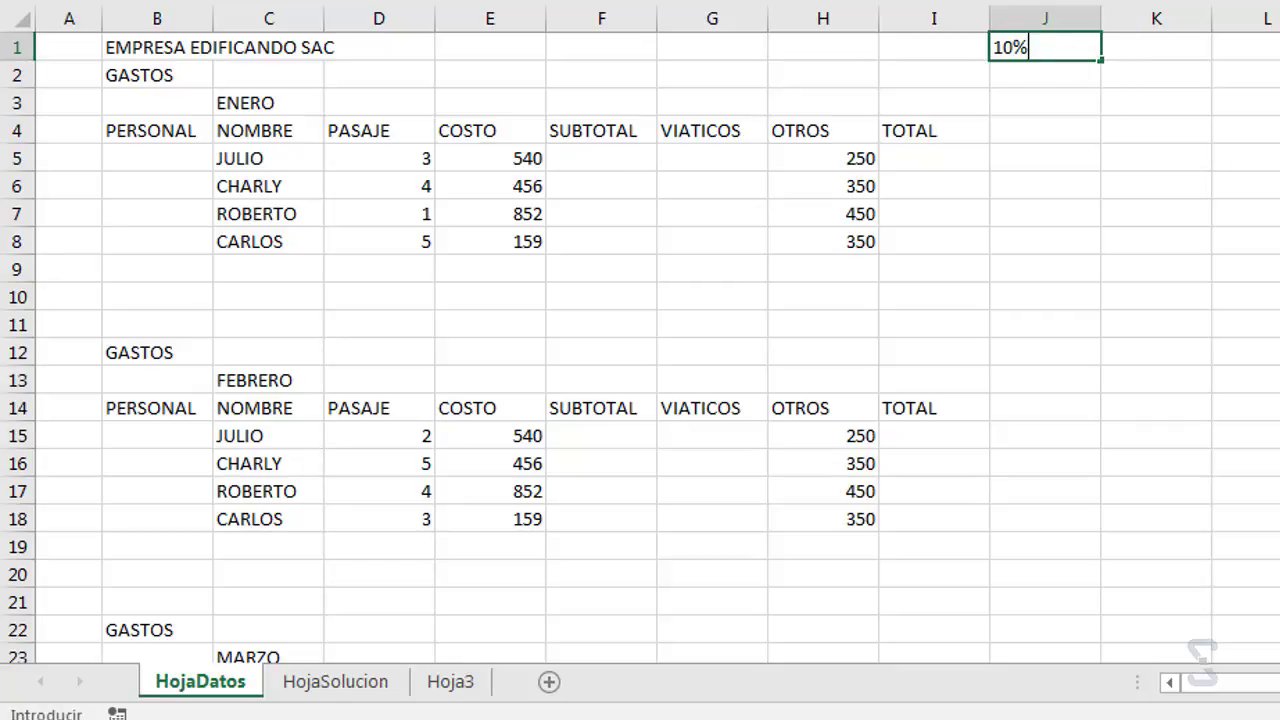
{"action": "key", "text": "Return"}
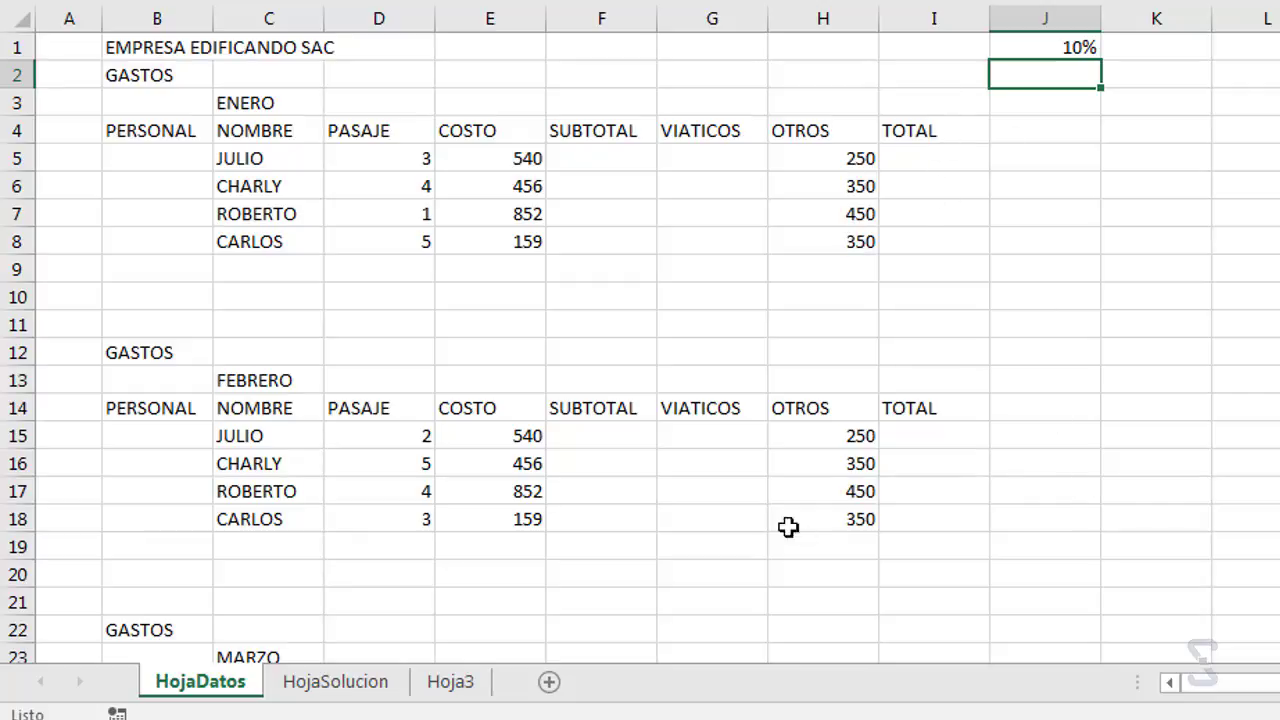
Compare the unformatted tables on HojaDatos with the finished layout on the HojaSolucion sheet
{"action": "left_click", "coordinate": [337, 688]}
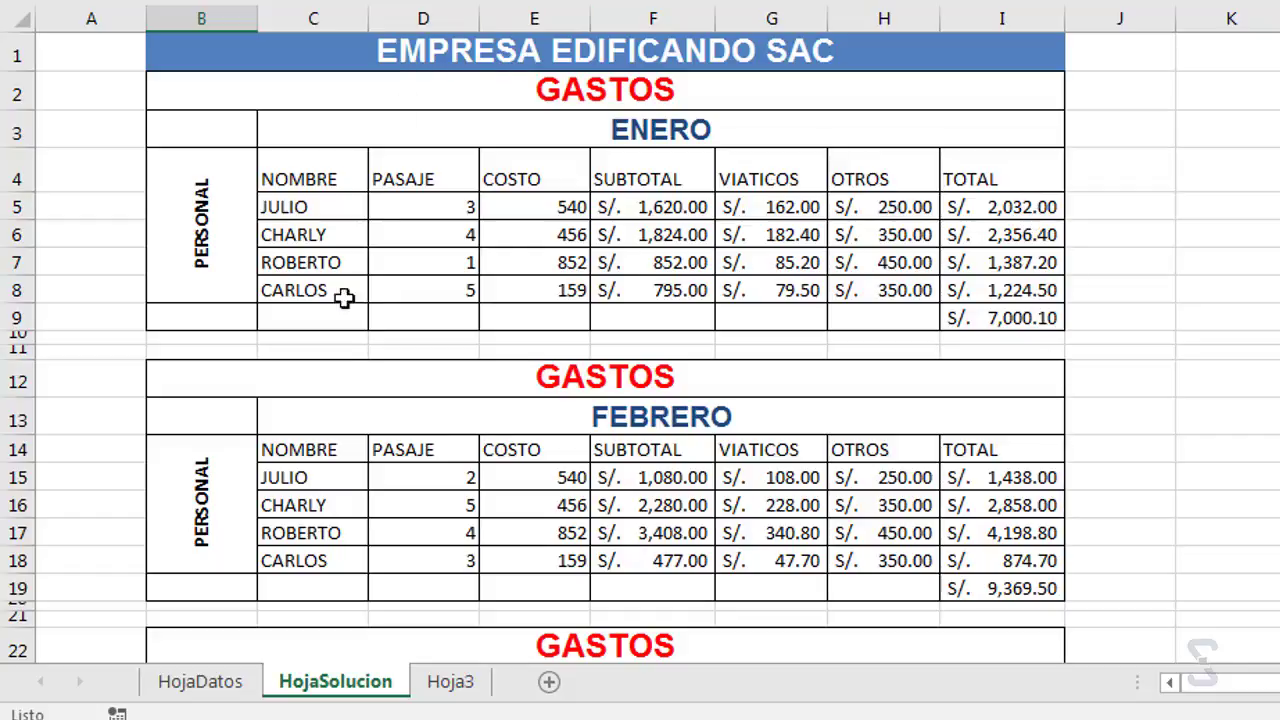
{"action": "left_click", "coordinate": [213, 681]}
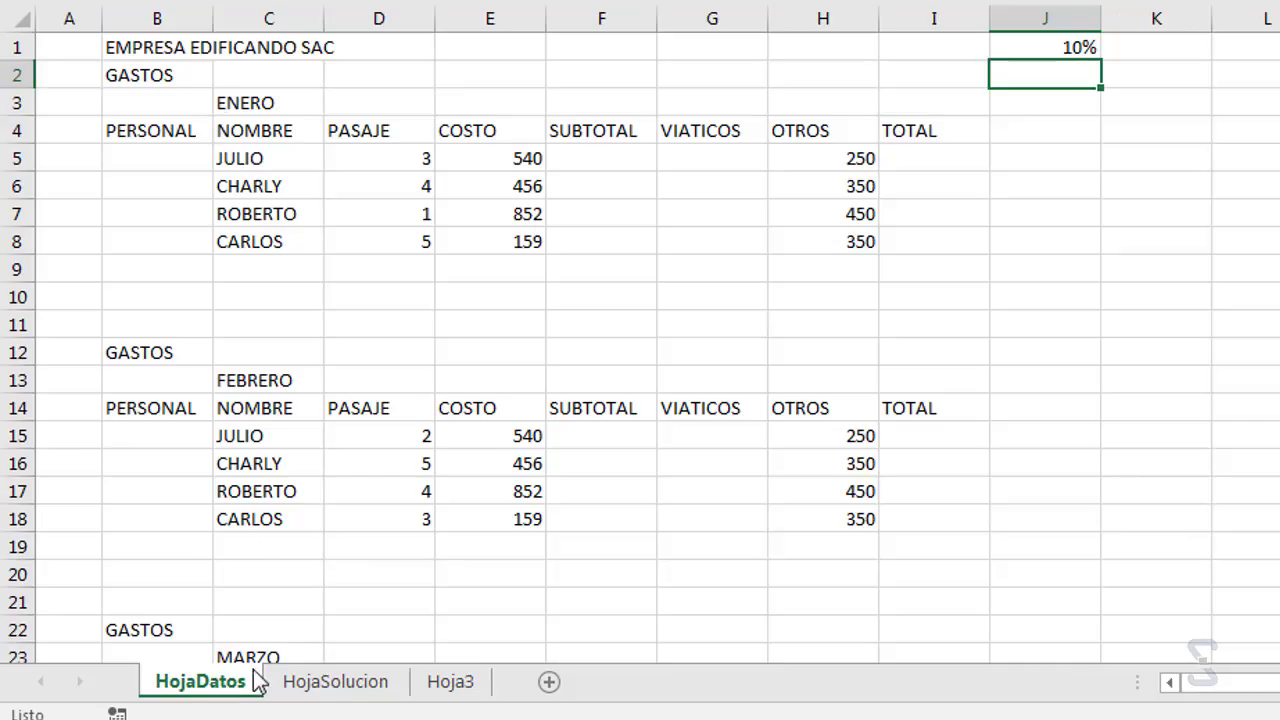
{"action": "left_click", "coordinate": [342, 693]}
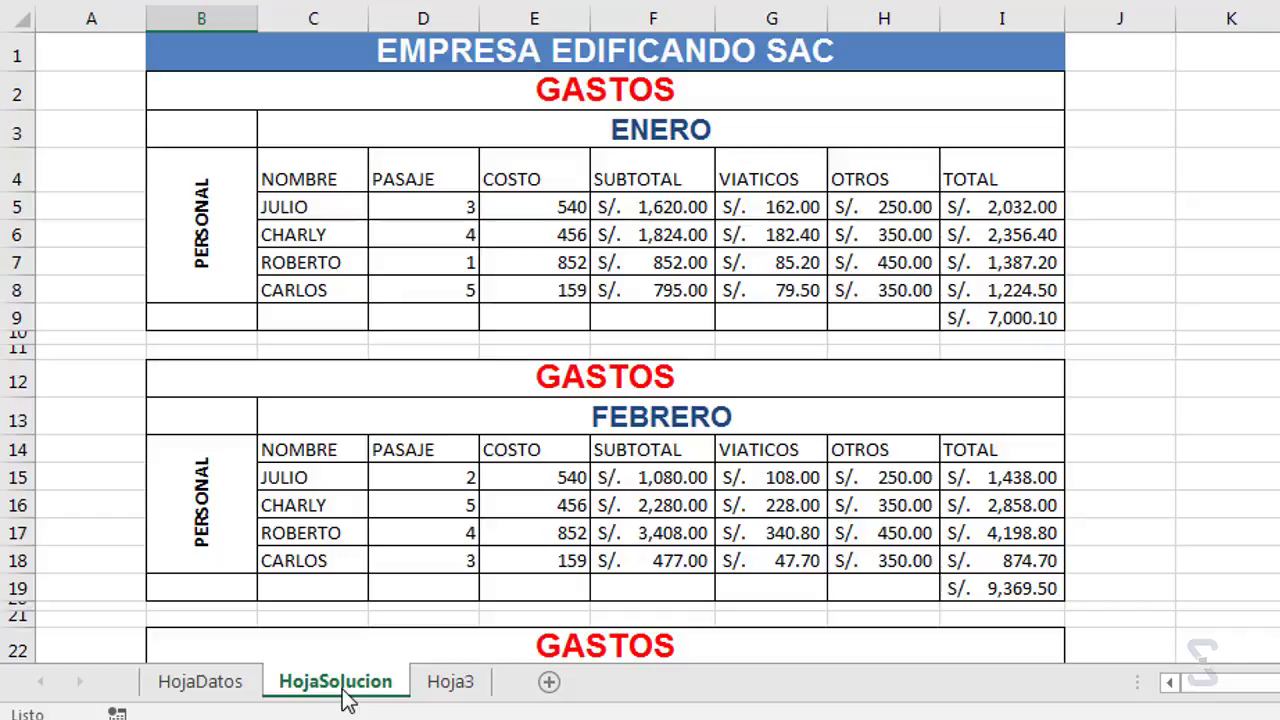
{"action": "left_click", "coordinate": [230, 690]}
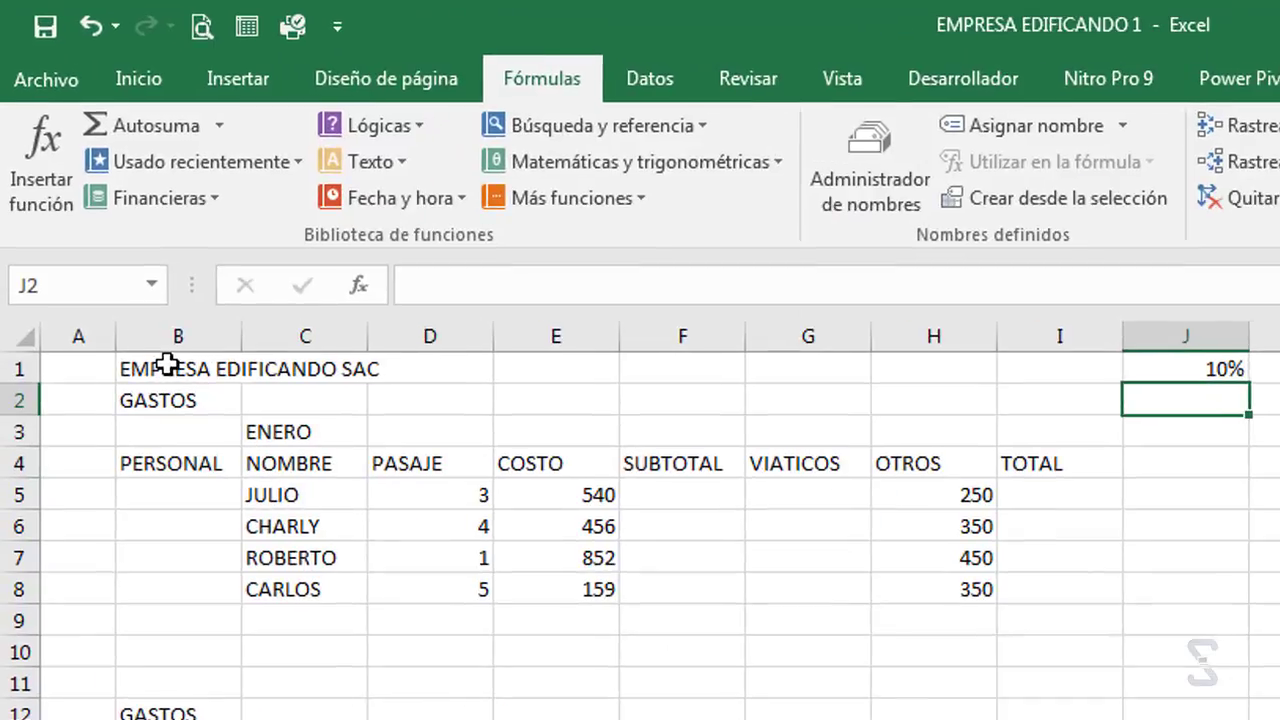
Merge and center the EMPRESA EDIFICANDO SAC title across B1:I1 on HojaDatos, checking HojaSolucion as the model
{"action": "left_click", "coordinate": [136, 82]}
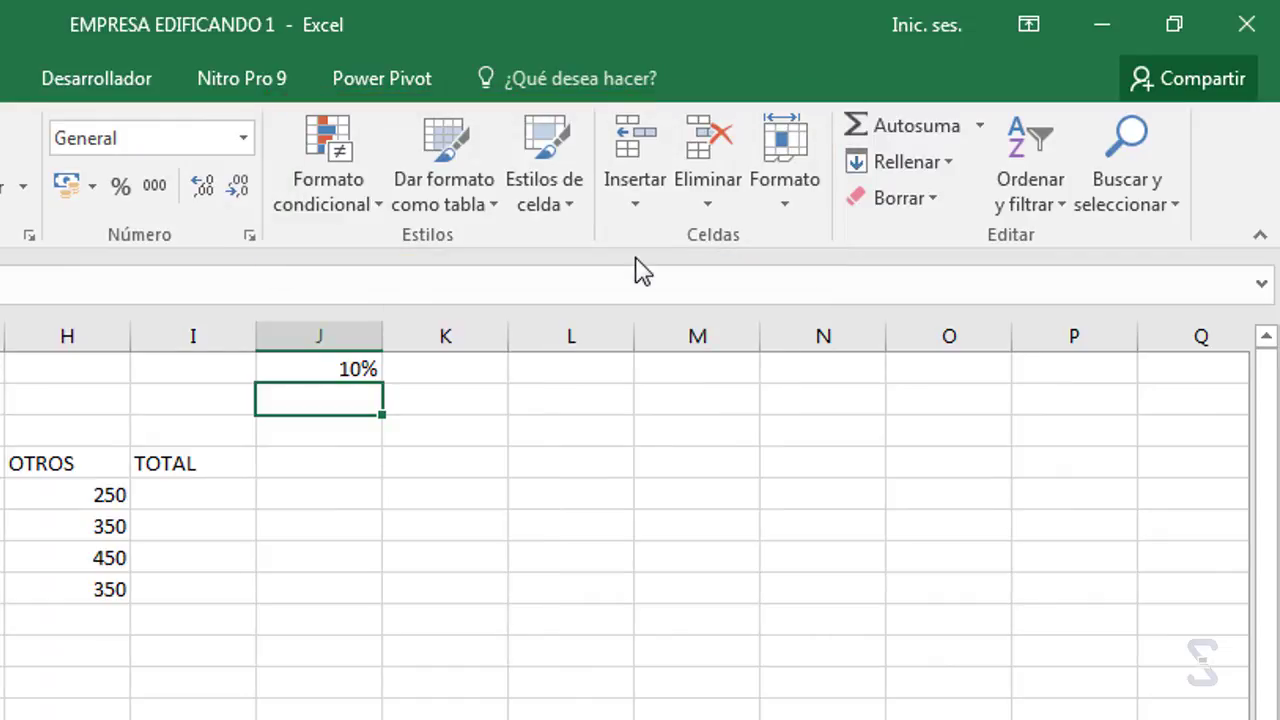
{"action": "left_click", "coordinate": [800, 214]}
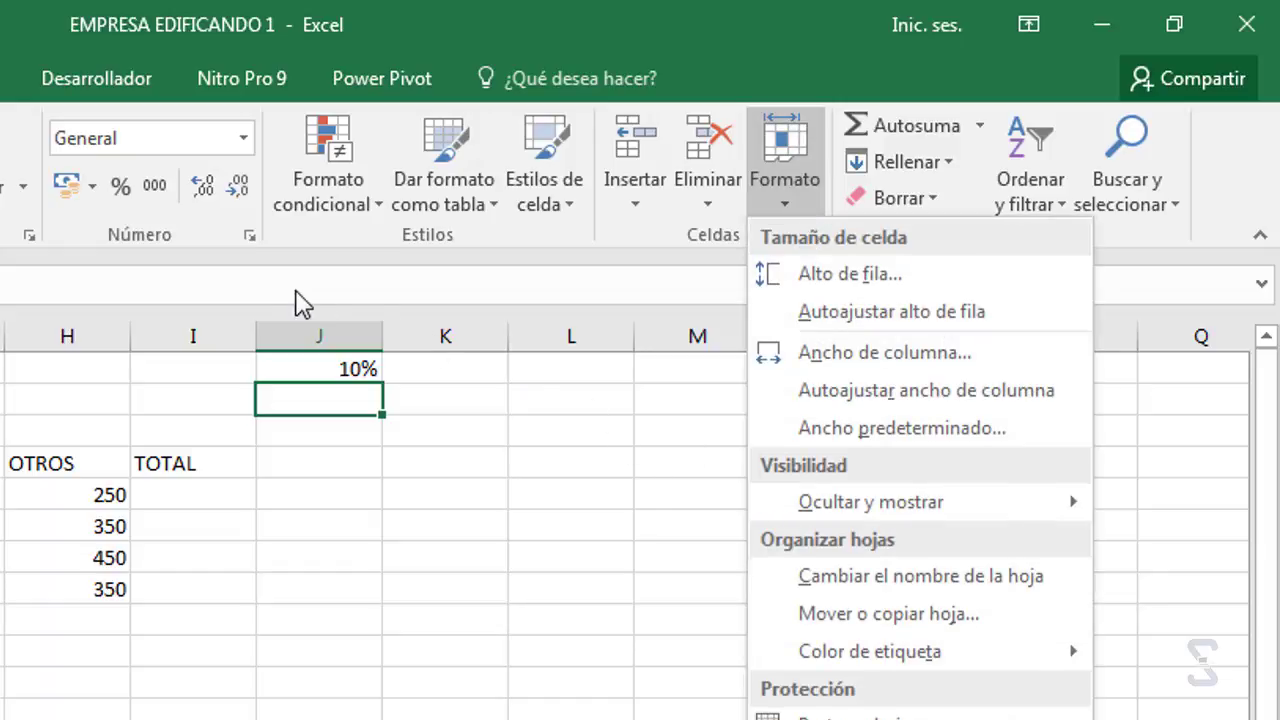
{"action": "left_click", "coordinate": [548, 424]}
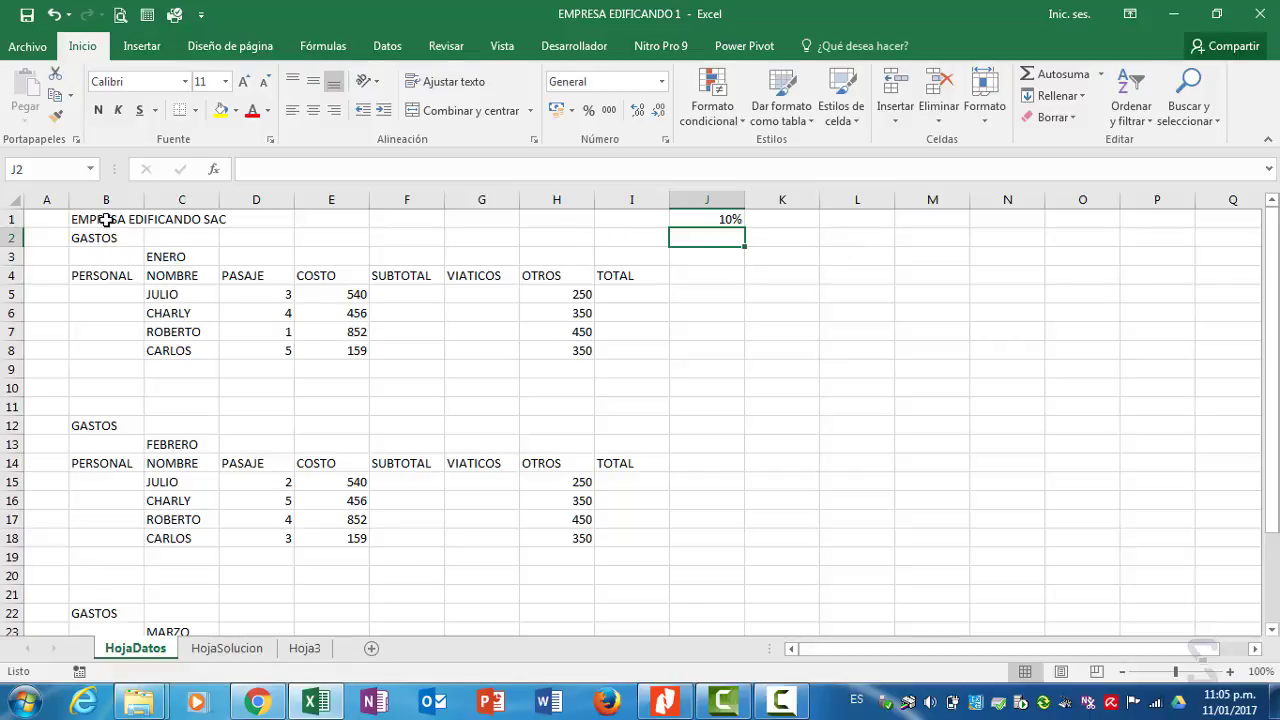
{"action": "left_click", "coordinate": [161, 219]}
{"action": "left_click_drag", "start_coordinate": [161, 219], "coordinate": [631, 217]}
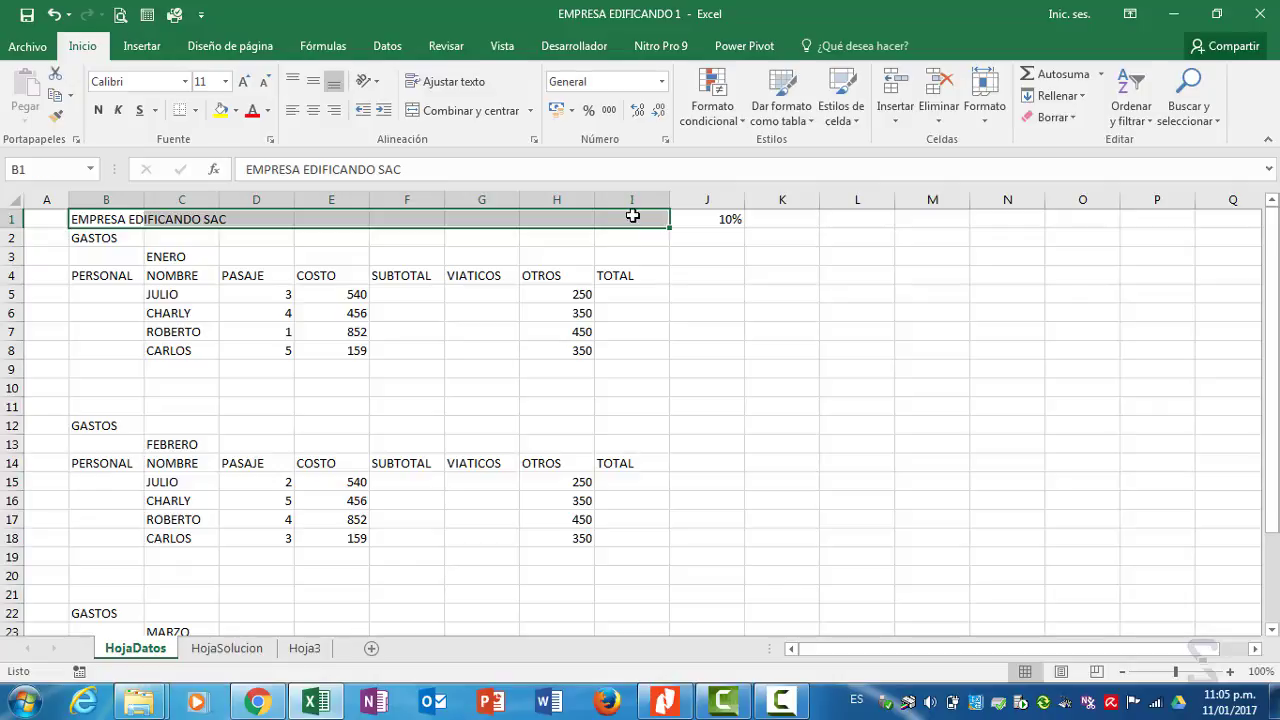
{"action": "left_click", "coordinate": [252, 652]}
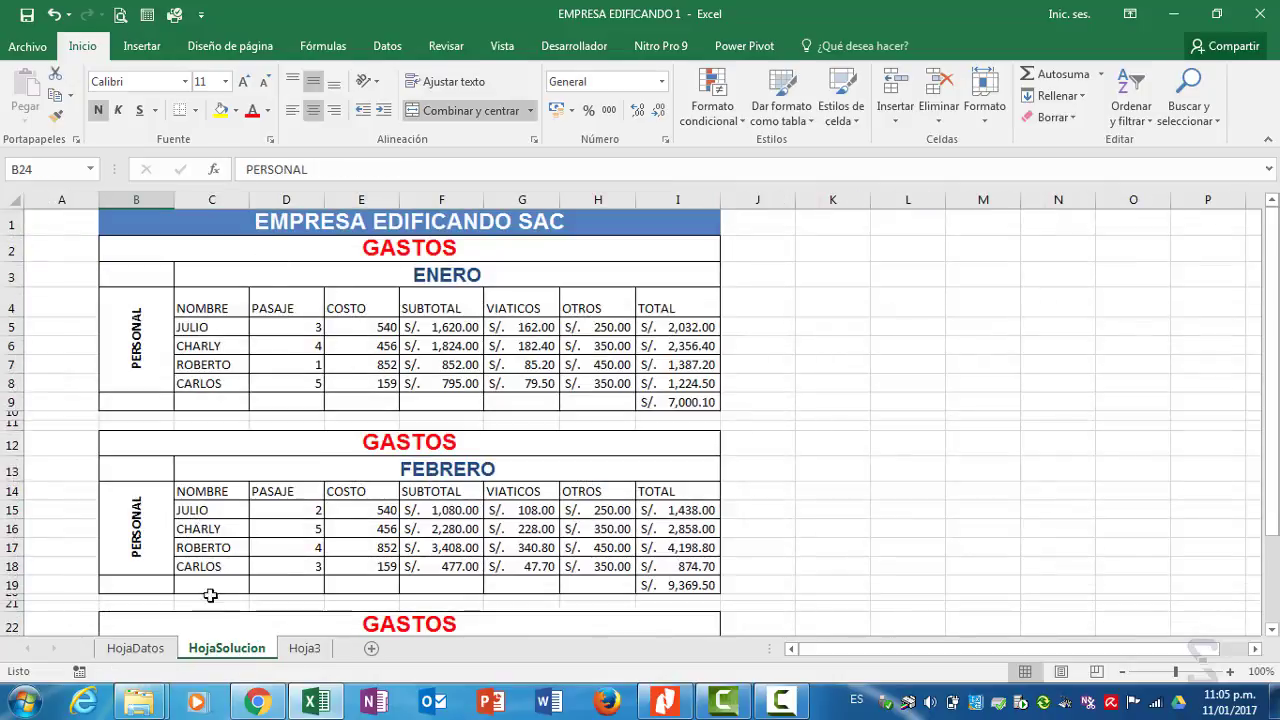
{"action": "left_click", "coordinate": [132, 650]}
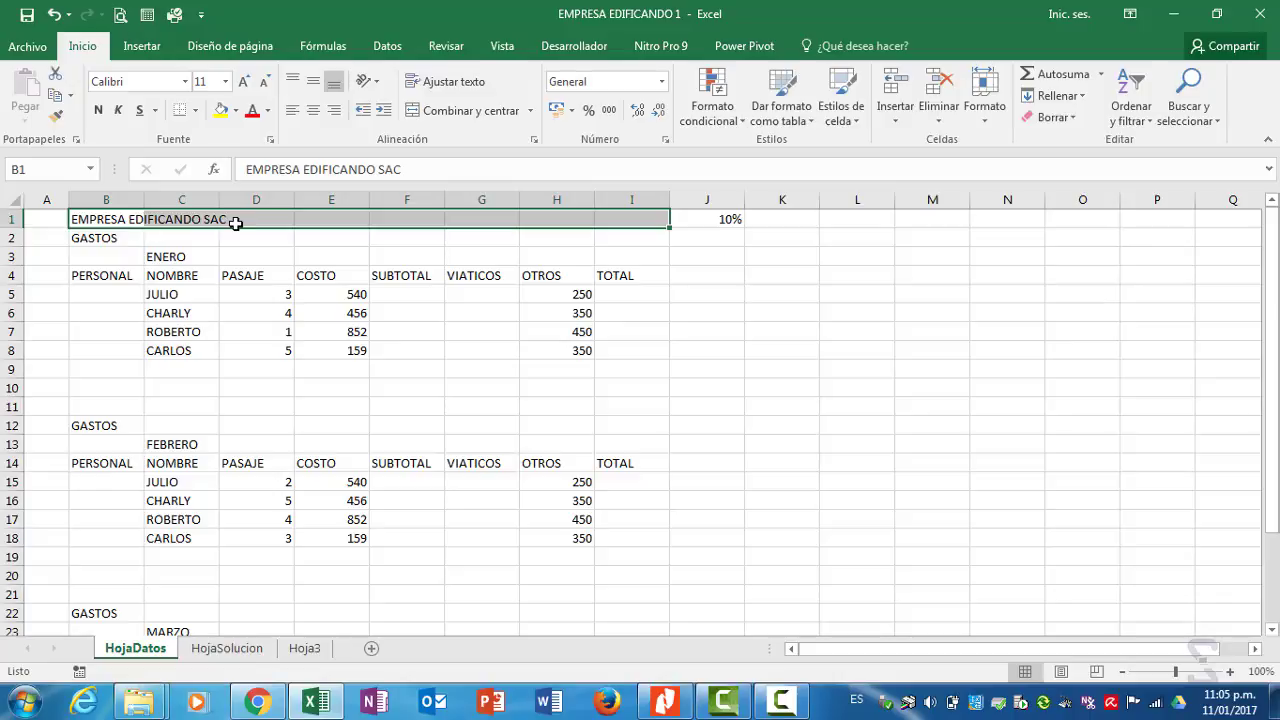
{"action": "left_click", "coordinate": [470, 110]}
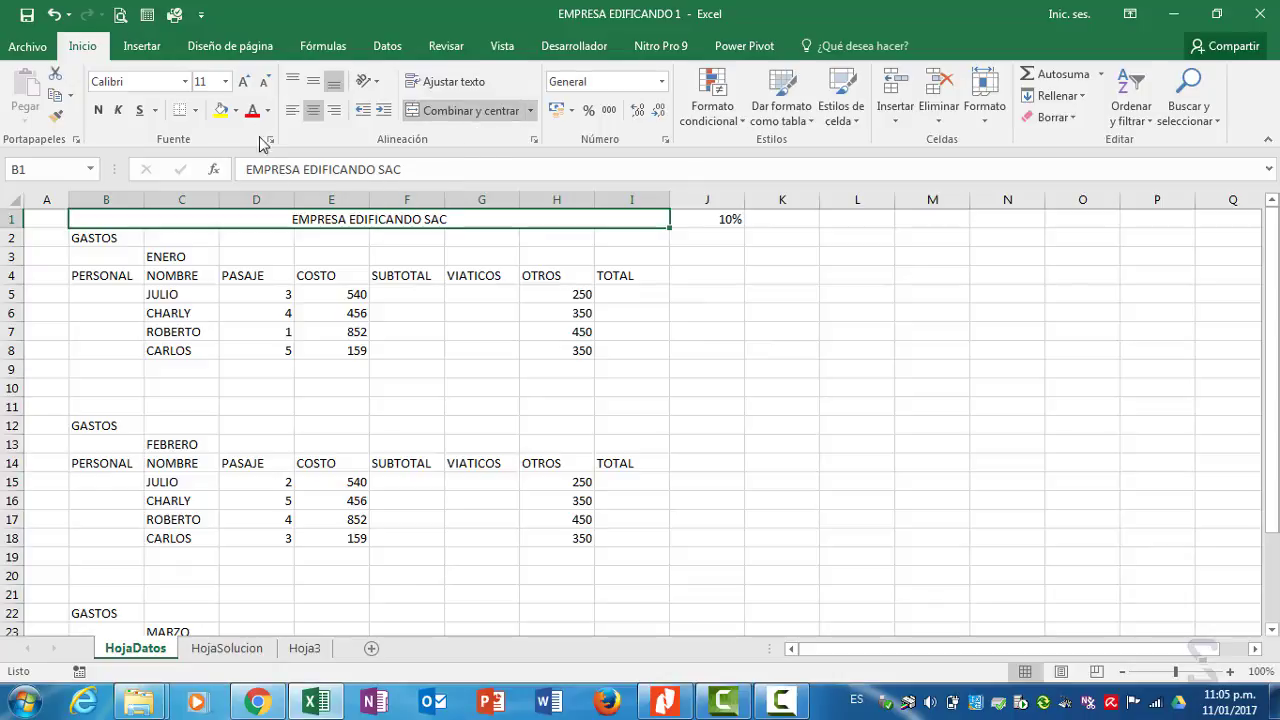
Increase the company title's font size to 16 and make it bold
{"action": "double_click", "coordinate": [244, 86]}
{"action": "left_click", "coordinate": [244, 86]}
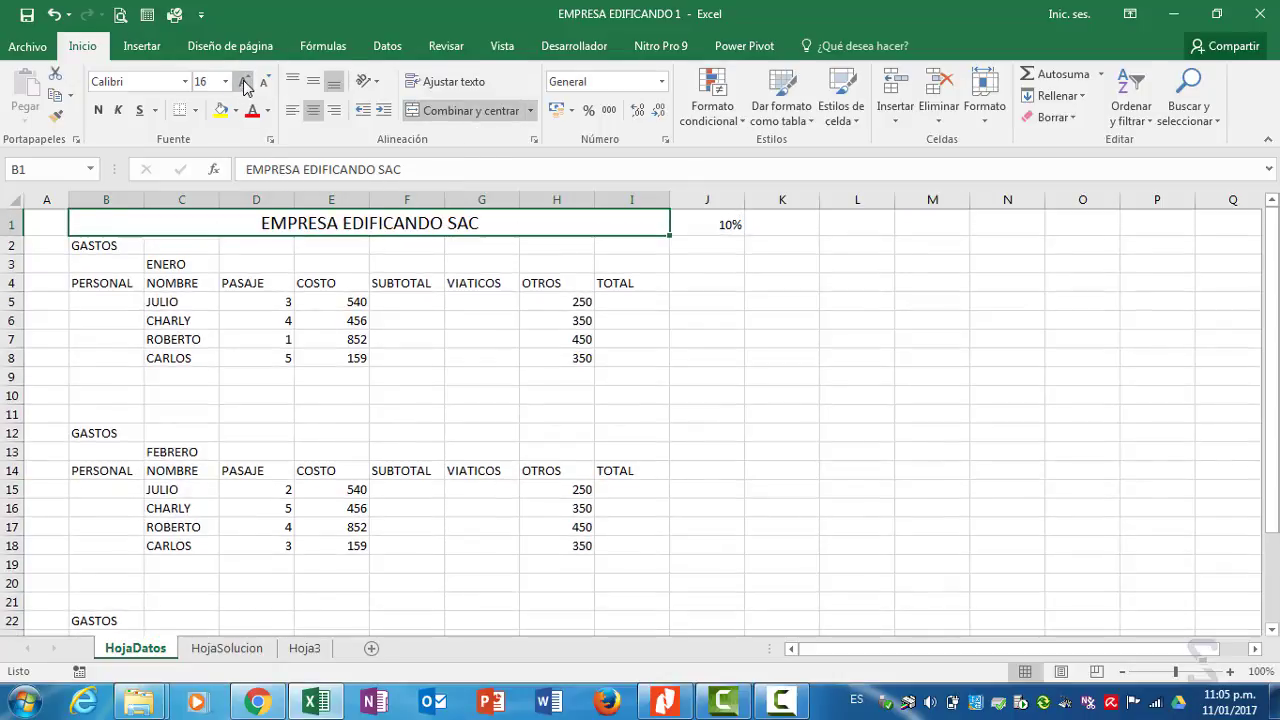
{"action": "left_click", "coordinate": [97, 112]}
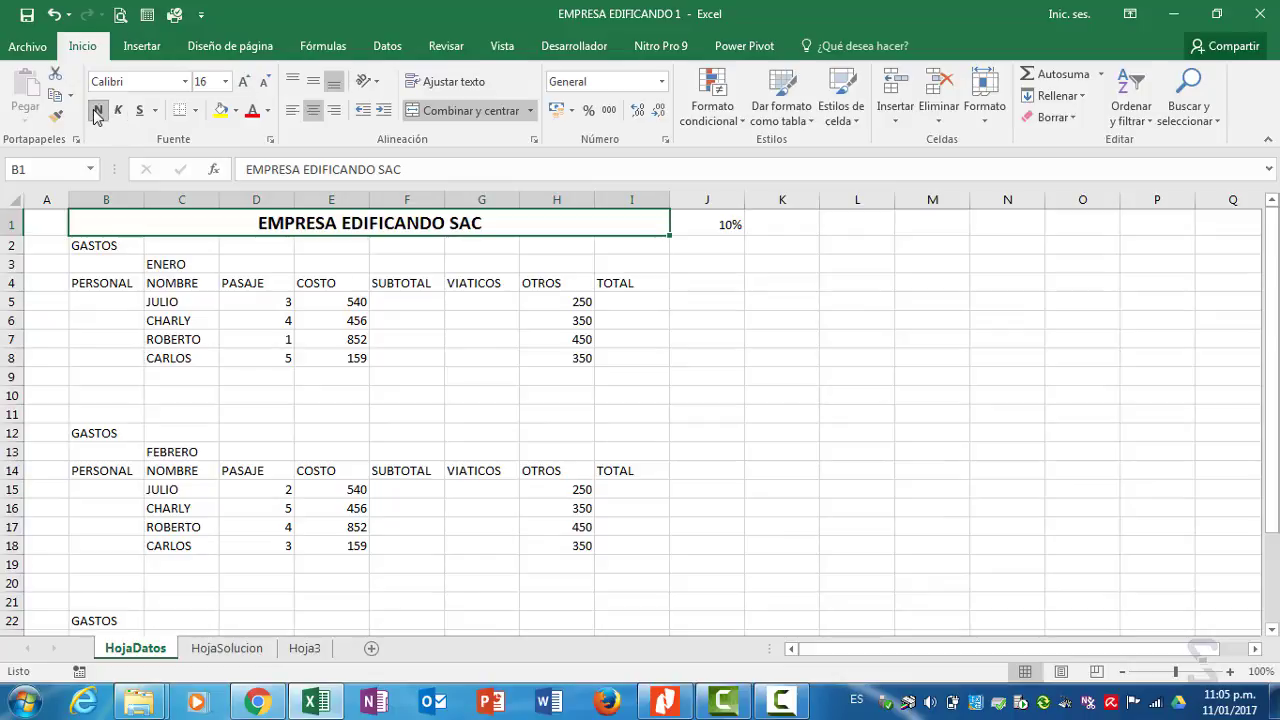
Give the company title in row 1 a black fill and white text
{"action": "left_click", "coordinate": [238, 112]}
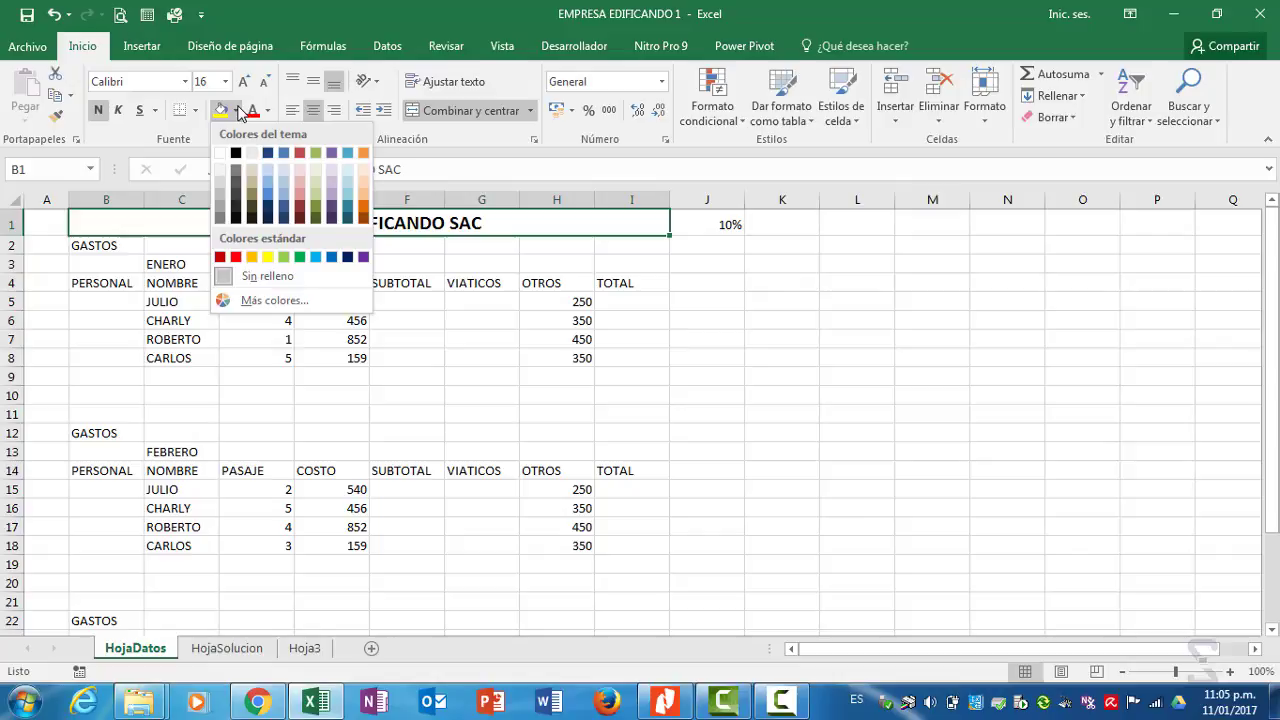
{"action": "left_click", "coordinate": [239, 161]}
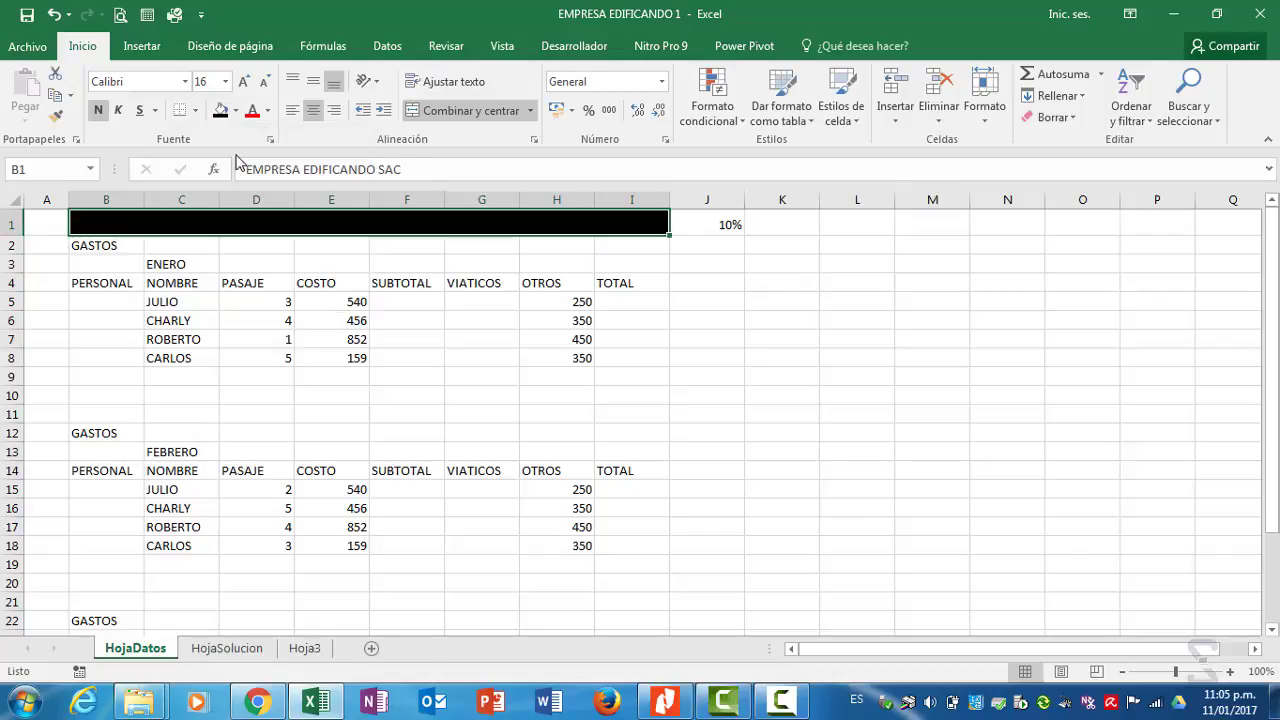
{"action": "left_click", "coordinate": [267, 111]}
{"action": "left_click", "coordinate": [252, 176]}
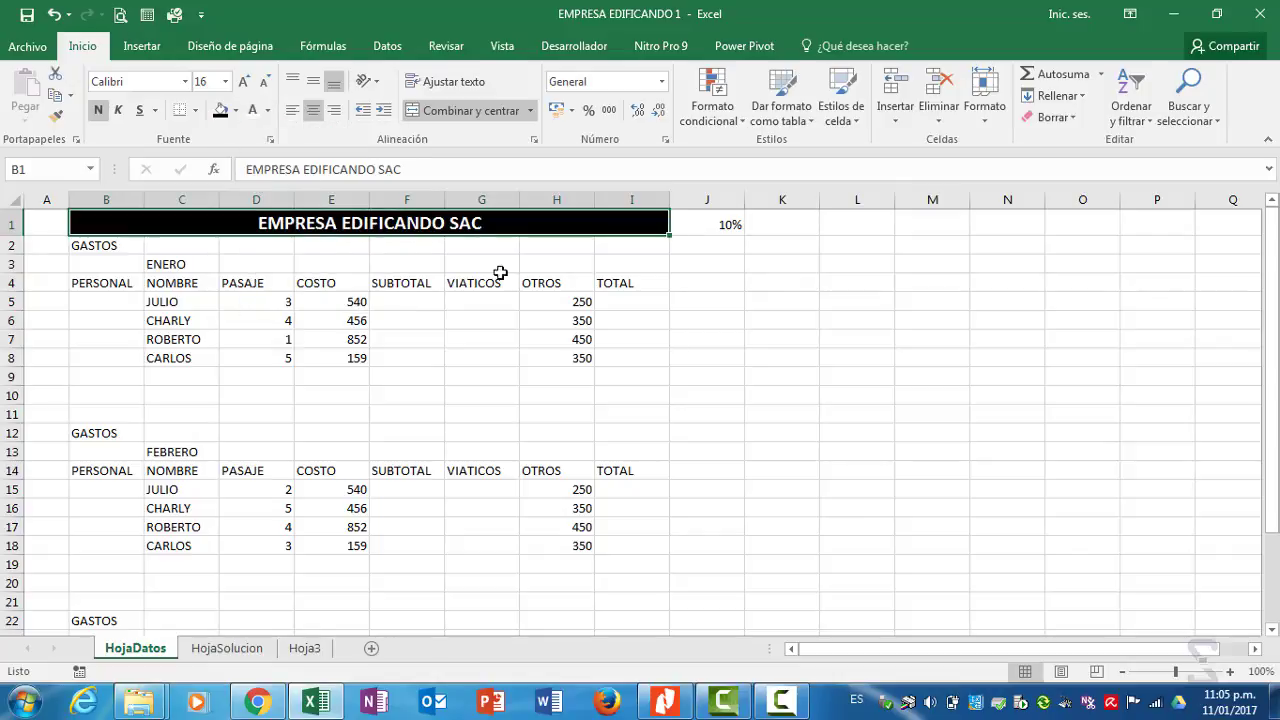
Change the company title's fill to medium blue and increase its font size to 20
{"action": "left_click", "coordinate": [237, 111]}
{"action": "left_click", "coordinate": [268, 212]}
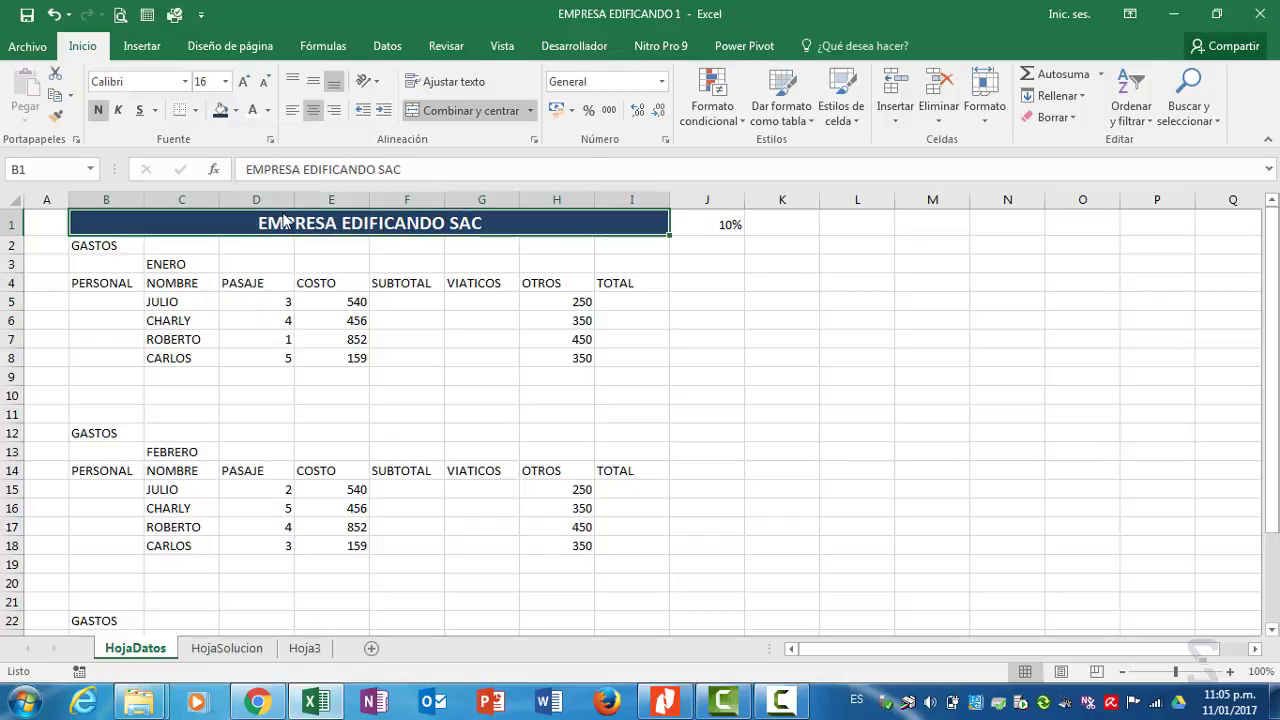
{"action": "left_click", "coordinate": [236, 111]}
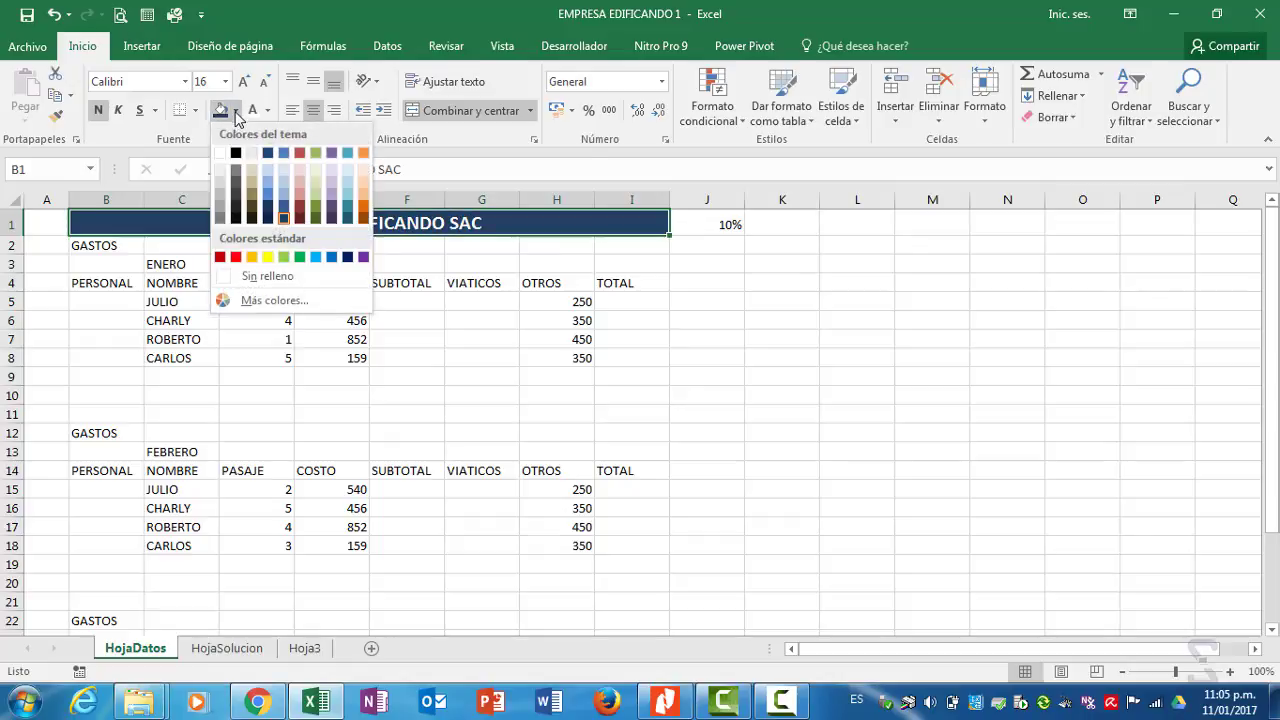
{"action": "left_click", "coordinate": [268, 197]}
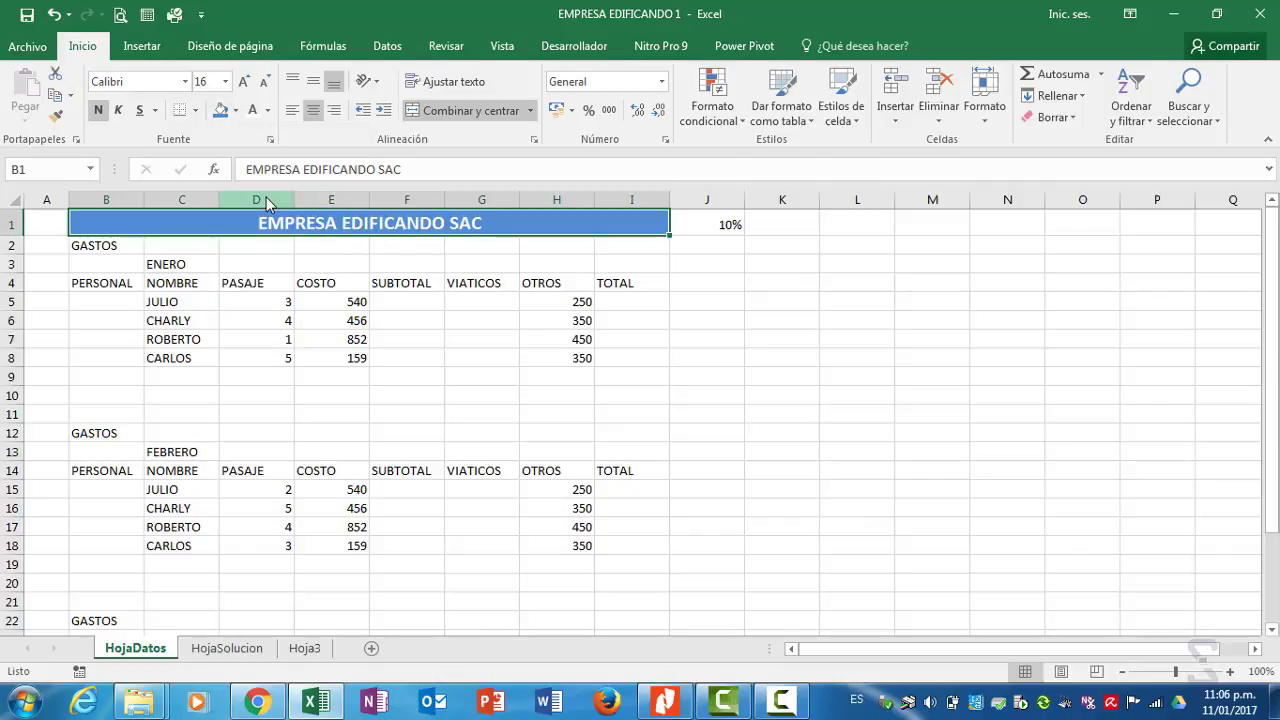
{"action": "left_click", "coordinate": [243, 81]}
{"action": "left_click", "coordinate": [243, 81]}
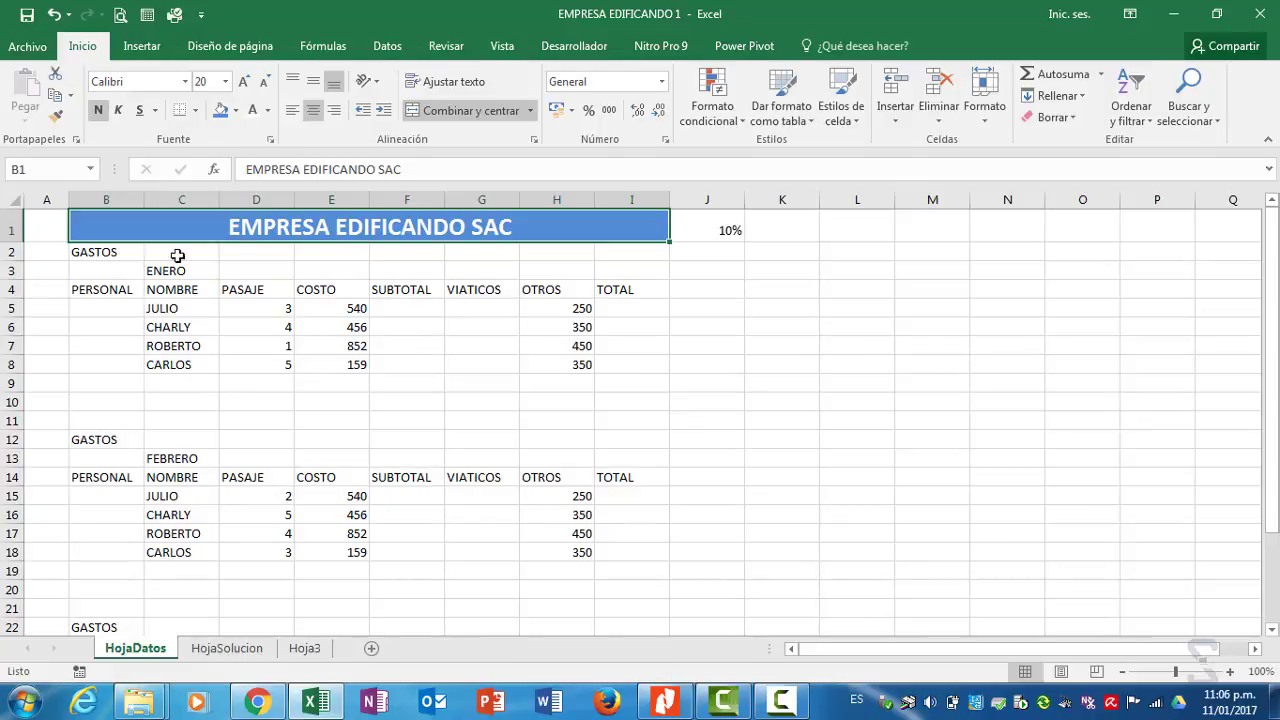
Color the first GASTOS heading red and merge and center it across B2:I2, following the HojaSolucion layout
{"action": "left_click", "coordinate": [104, 252]}
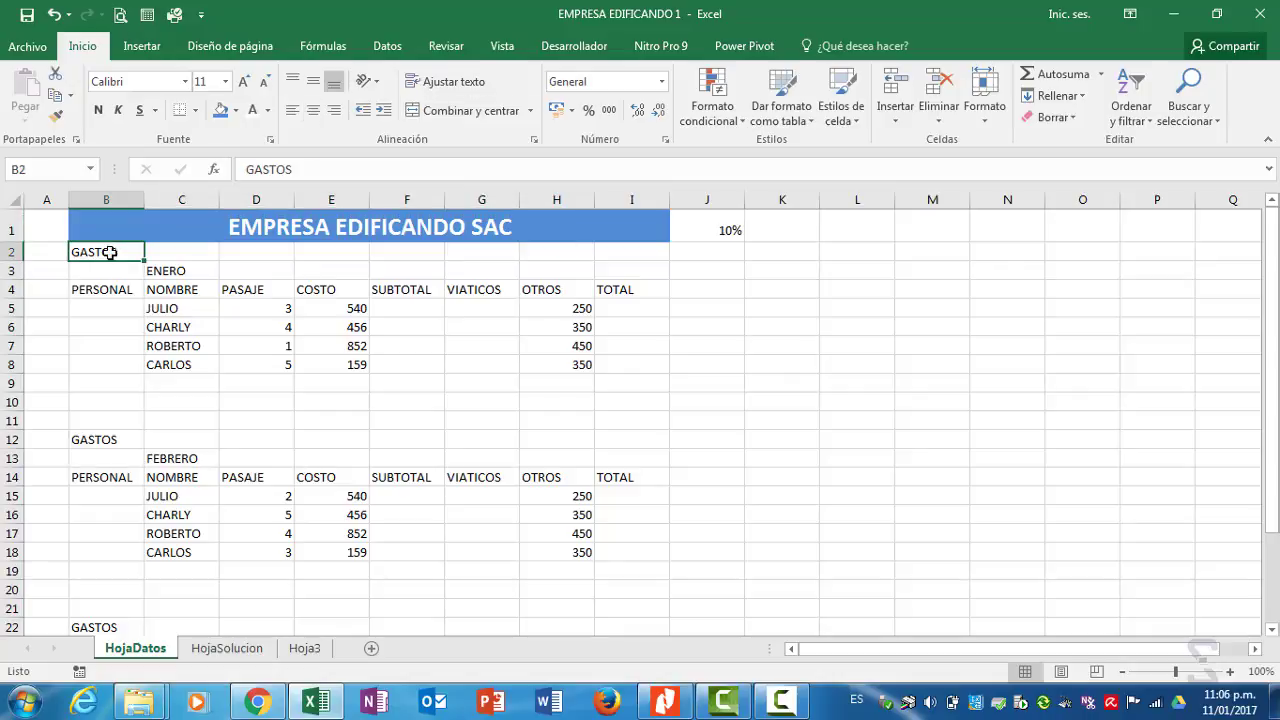
{"action": "left_click", "coordinate": [225, 648]}
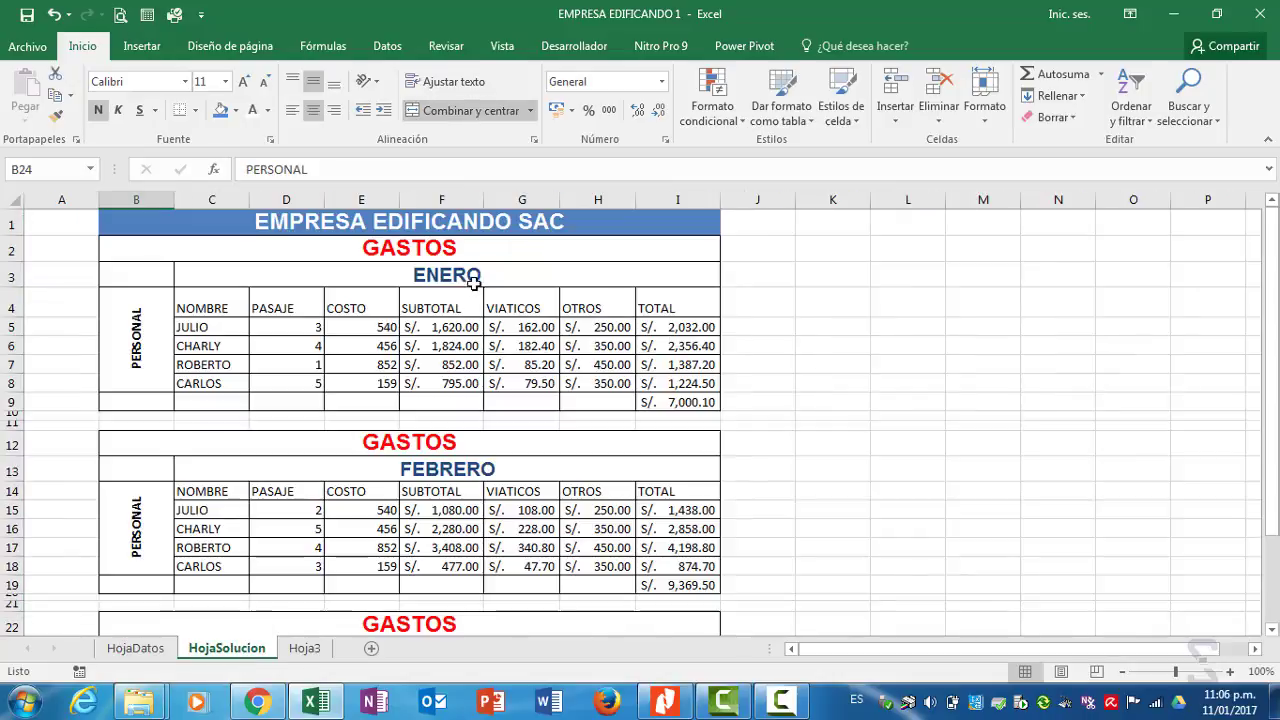
{"action": "left_click", "coordinate": [133, 650]}
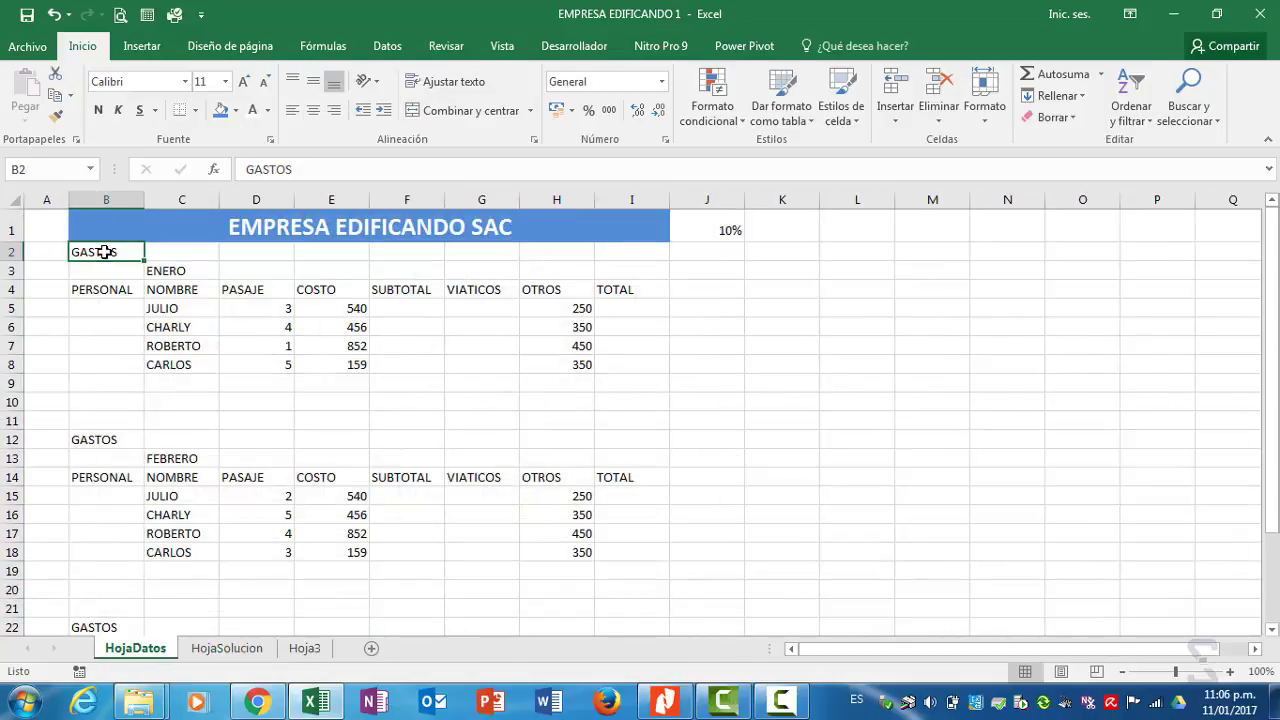
{"action": "left_click_drag", "start_coordinate": [103, 251], "coordinate": [645, 272]}
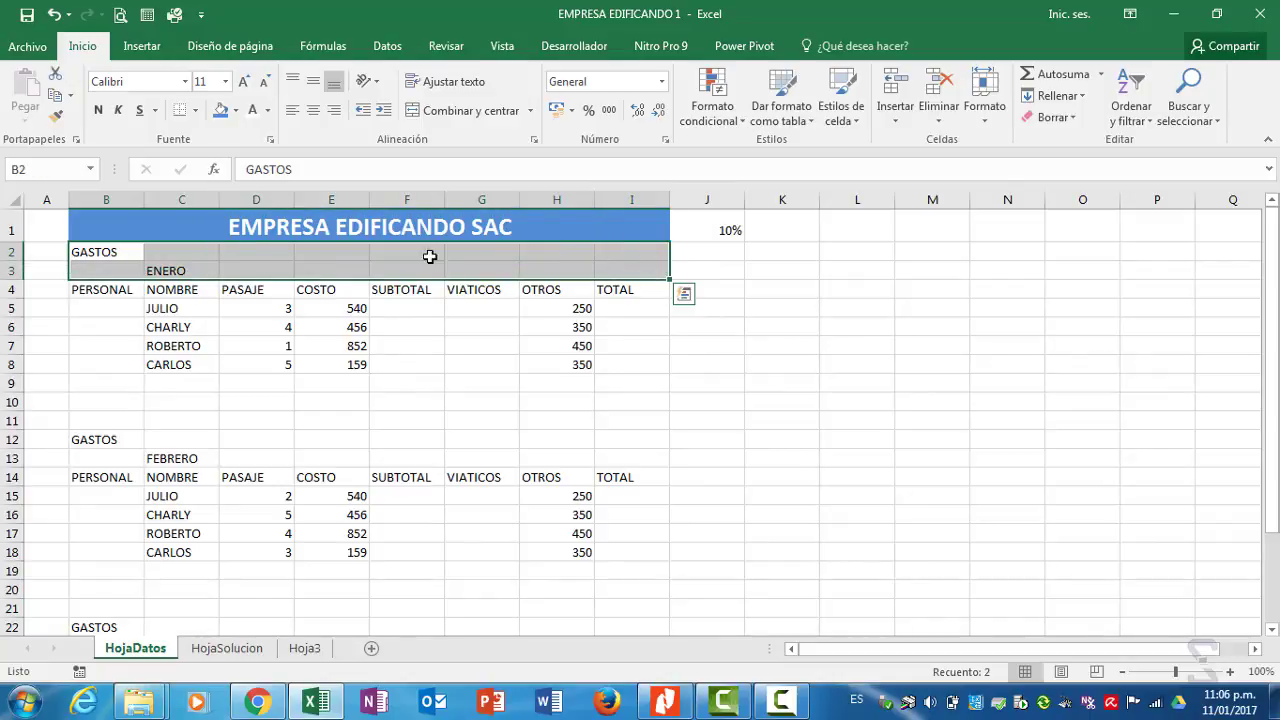
{"action": "left_click_drag", "start_coordinate": [133, 252], "coordinate": [640, 250]}
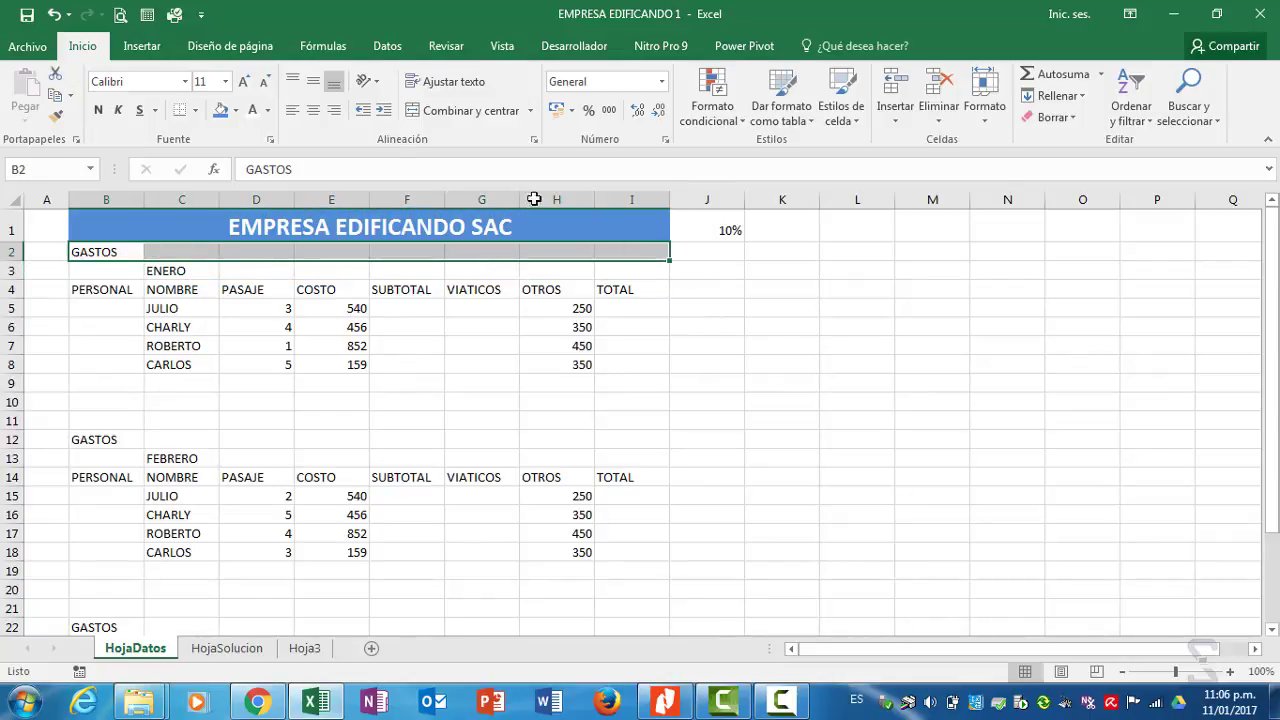
{"action": "left_click", "coordinate": [266, 113]}
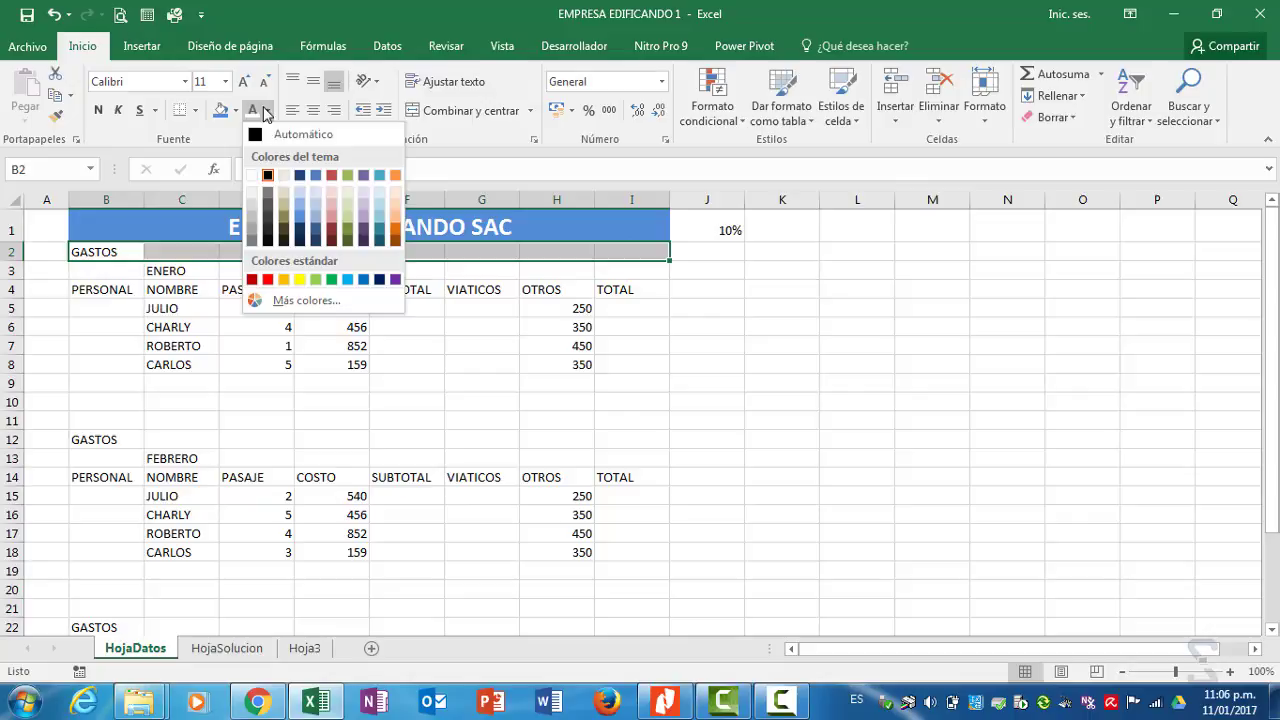
{"action": "left_click", "coordinate": [266, 281]}
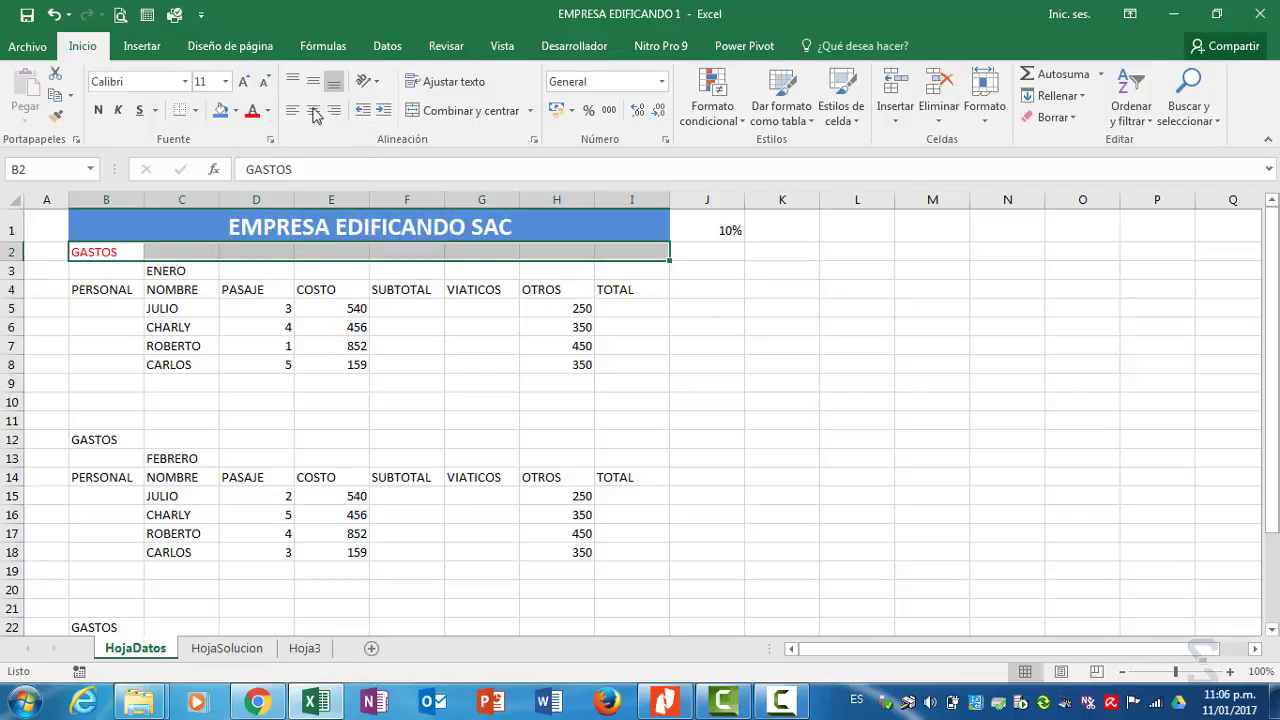
{"action": "left_click", "coordinate": [470, 112]}
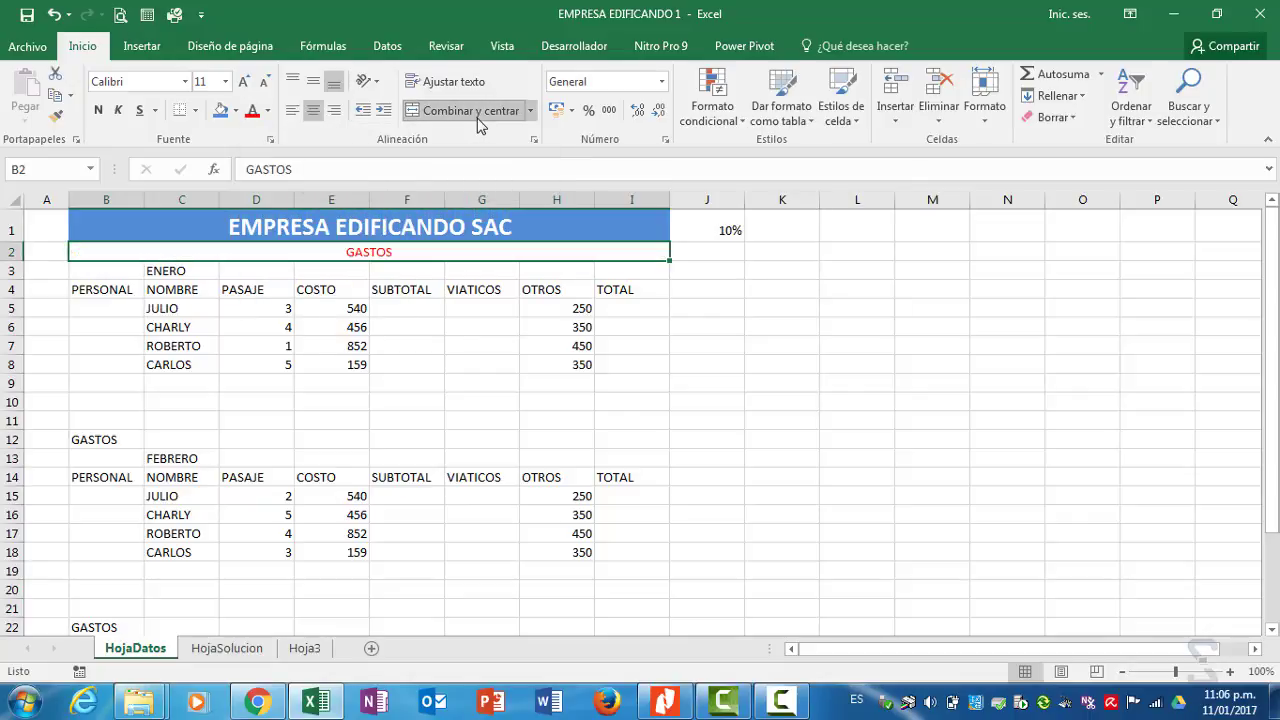
Make the GASTOS heading in row 2 bold and increase its font size to 18
{"action": "left_click", "coordinate": [98, 110]}
{"action": "left_click", "coordinate": [244, 83]}
{"action": "left_click", "coordinate": [244, 83]}
{"action": "left_click", "coordinate": [244, 83]}
{"action": "left_click", "coordinate": [244, 83]}
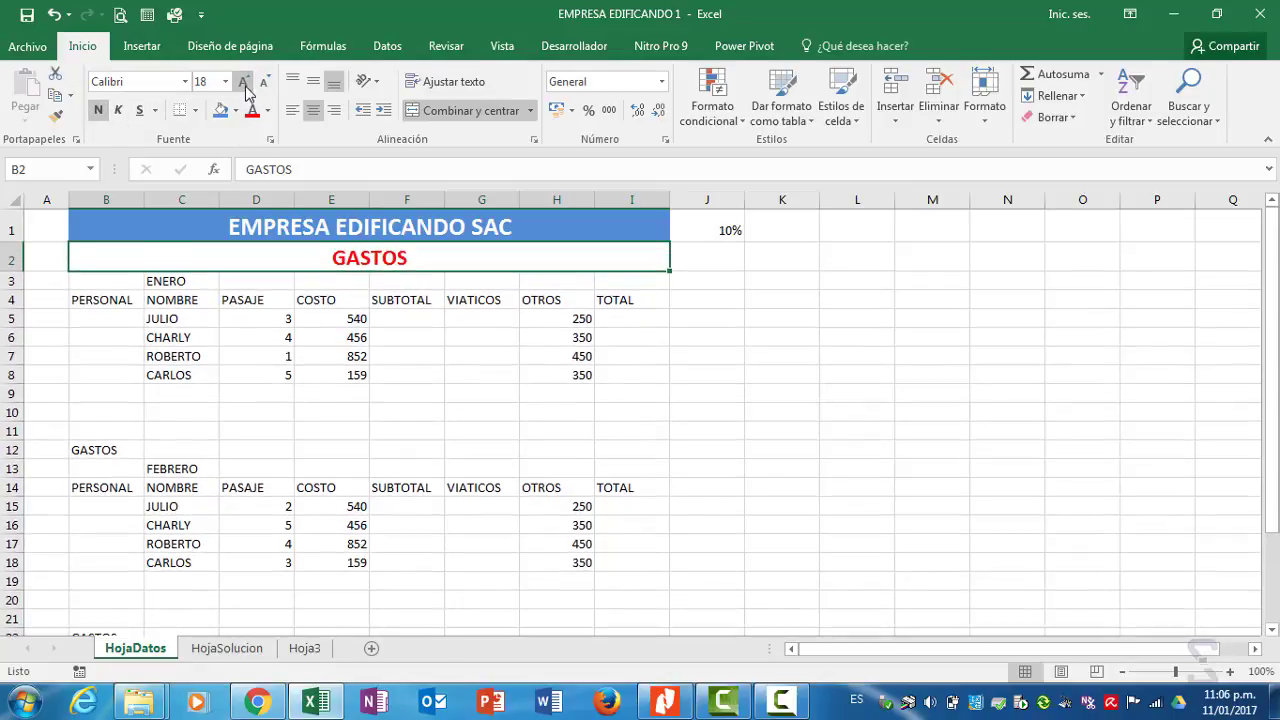
Fill the merged GASTOS heading in row 2 with yellow
{"action": "left_click", "coordinate": [236, 111]}
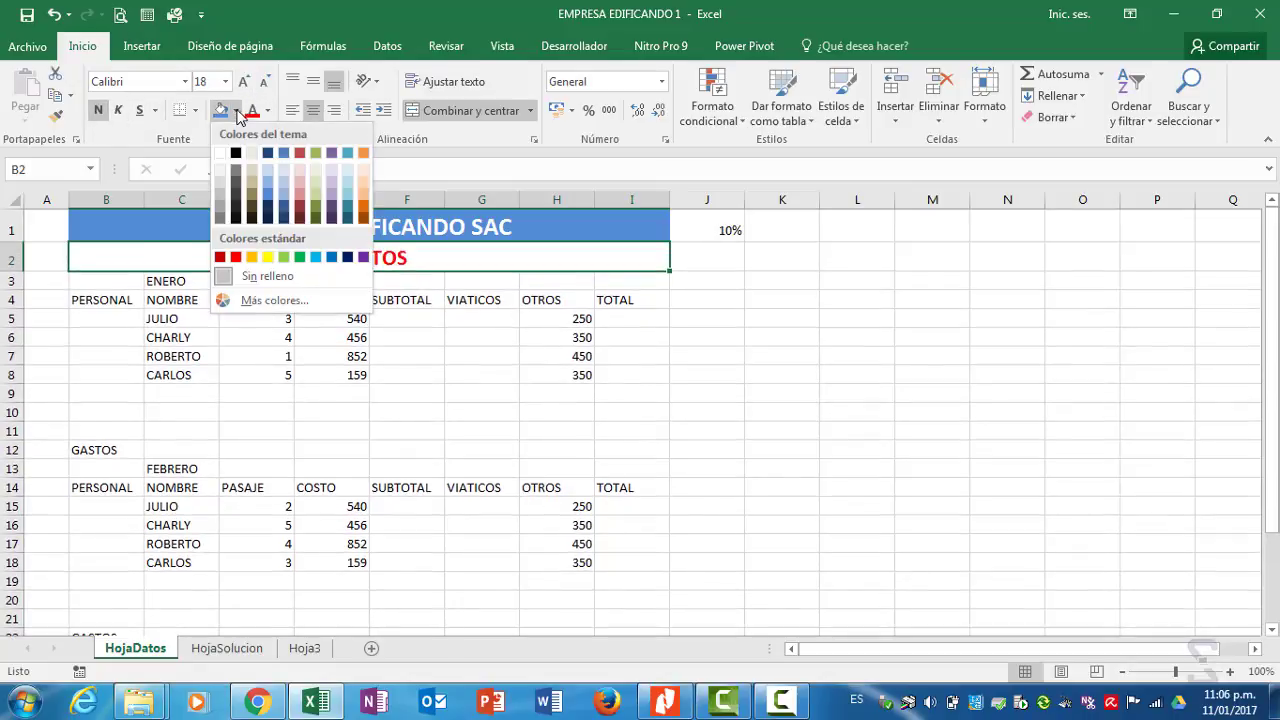
{"action": "left_click", "coordinate": [267, 257]}
{"action": "left_click", "coordinate": [697, 295]}
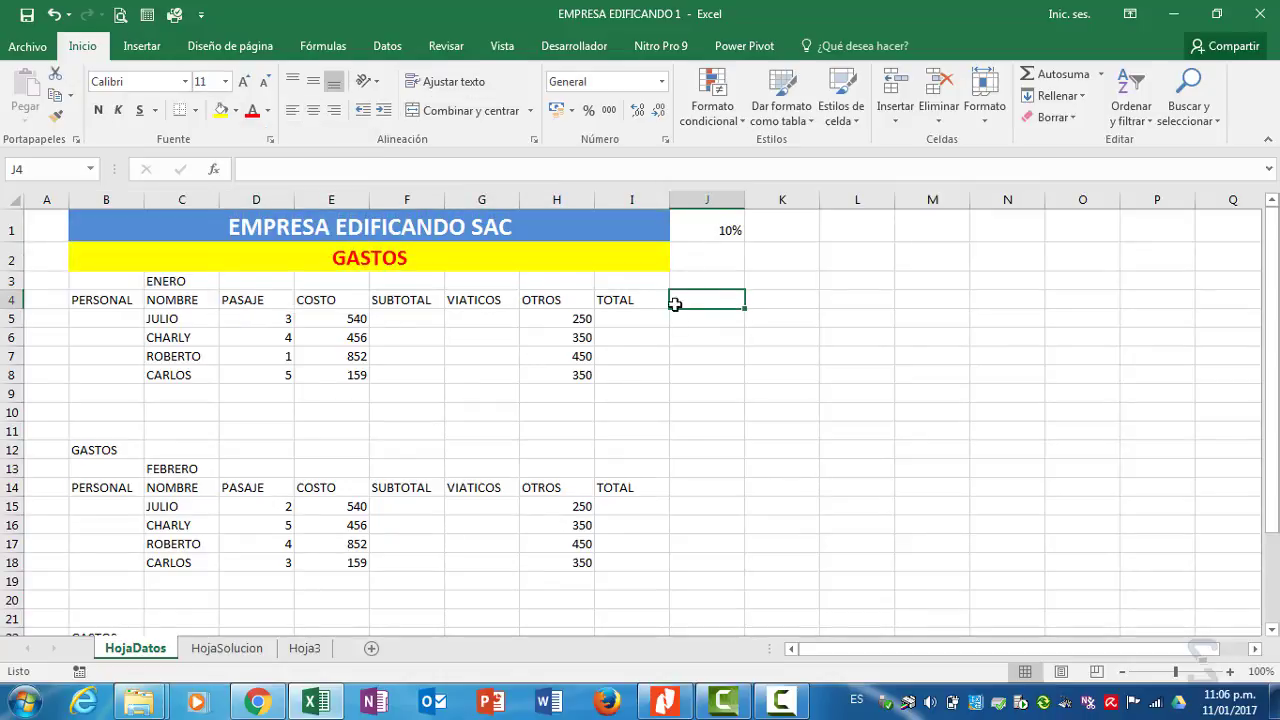
{"action": "left_click", "coordinate": [175, 282]}
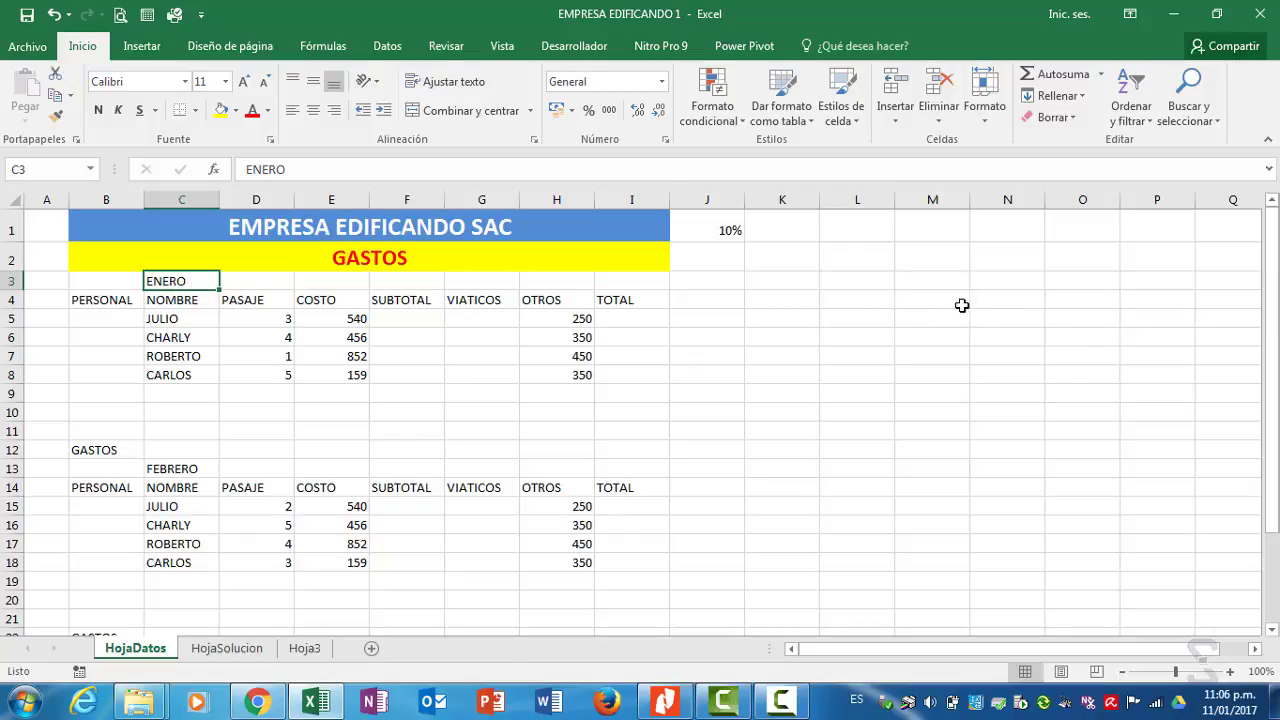
{"action": "left_click", "coordinate": [930, 300]}
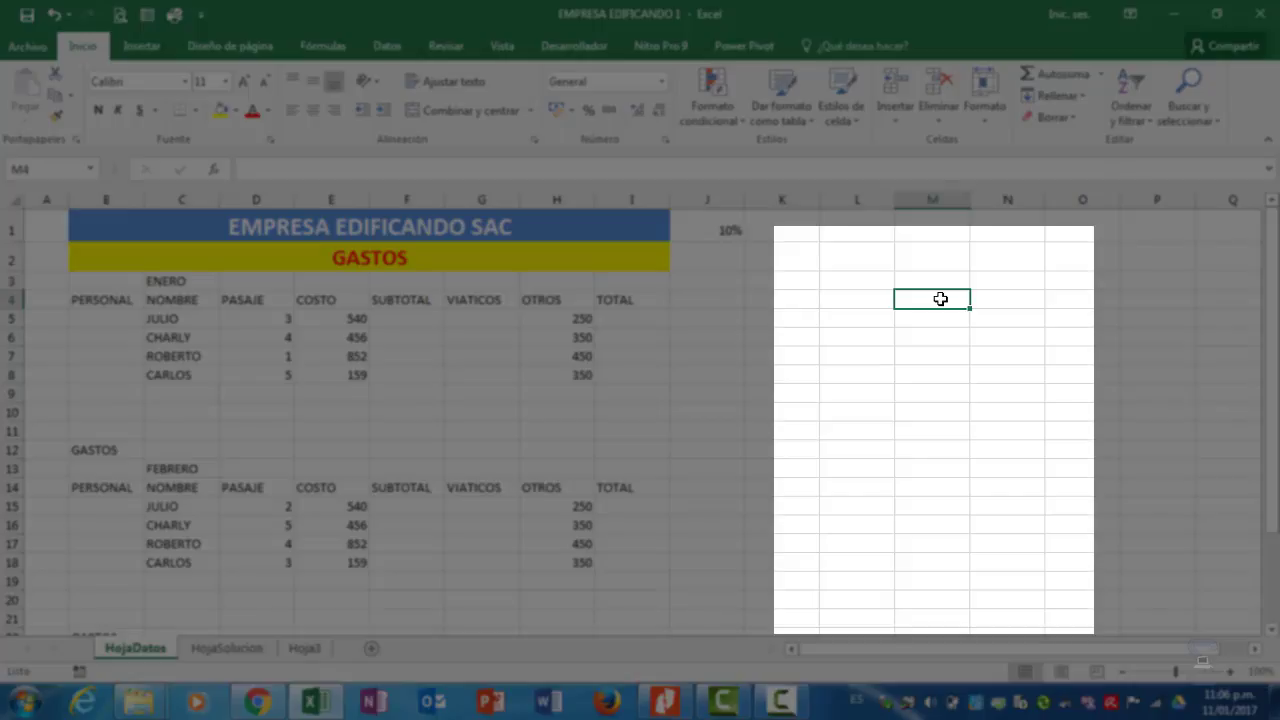
{"action": "left_click_drag", "start_coordinate": [940, 299], "coordinate": [943, 431]}
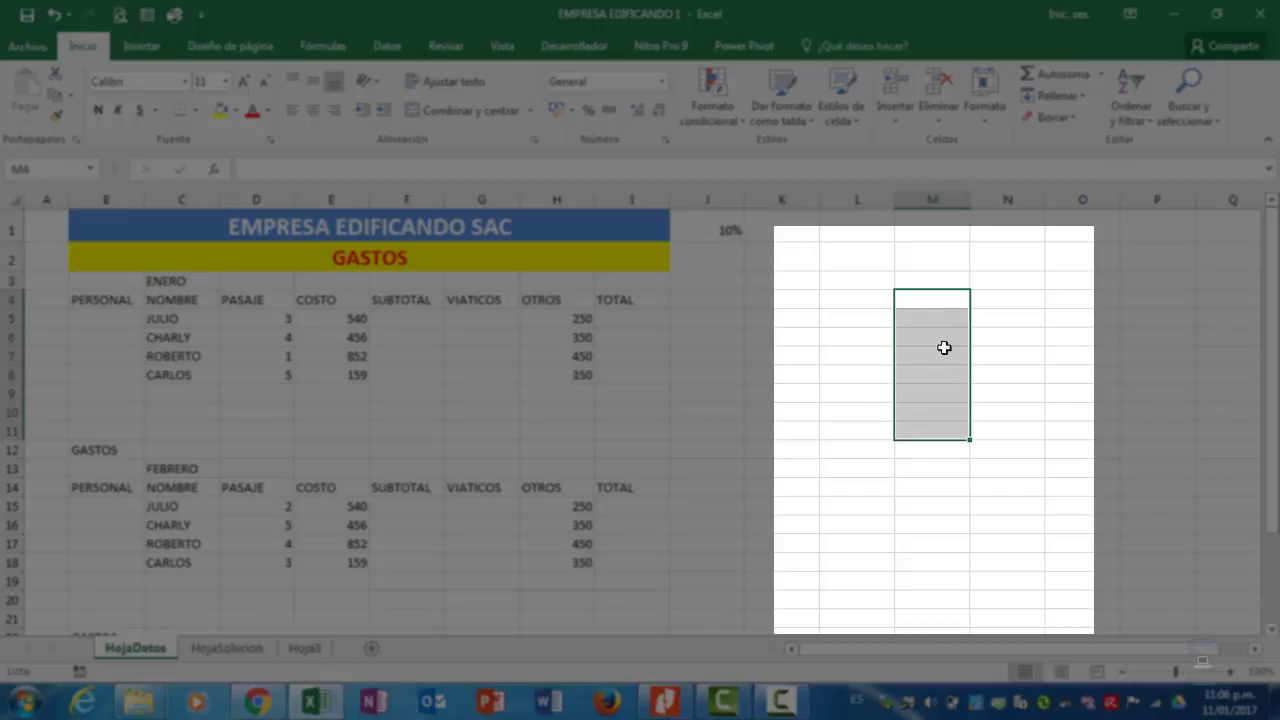
{"action": "left_click", "coordinate": [938, 302]}
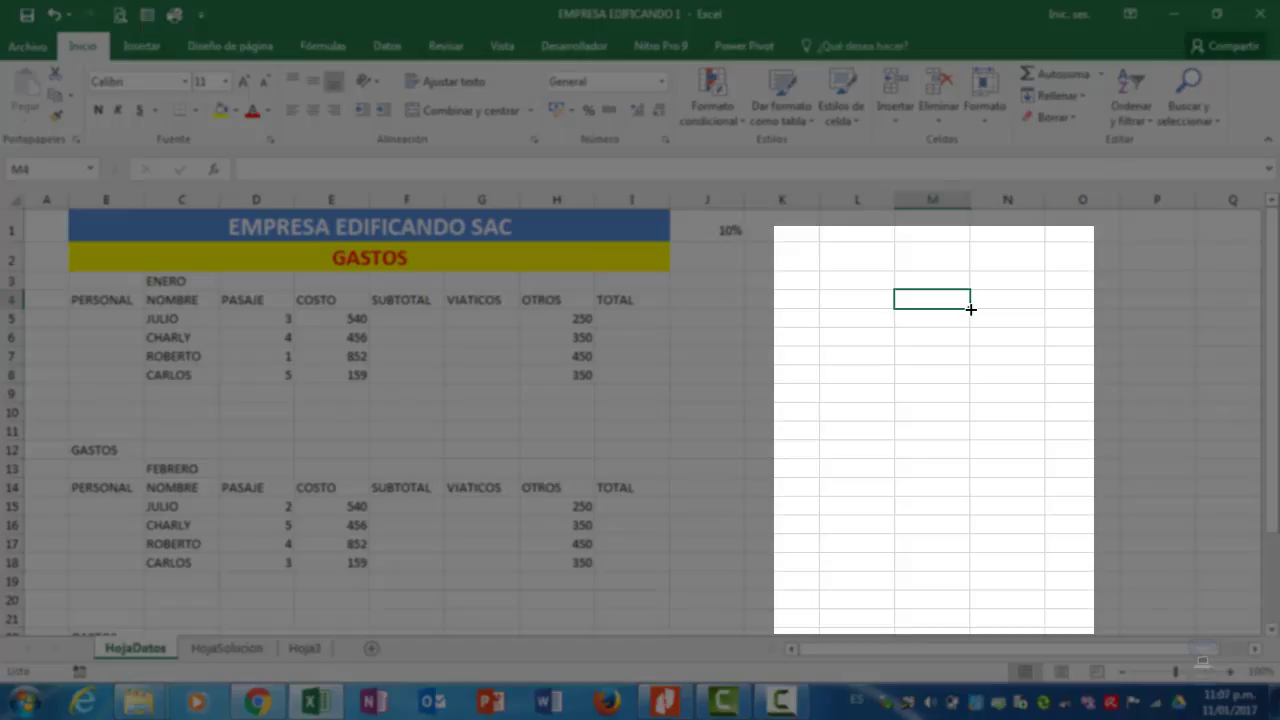
{"action": "left_click_drag", "start_coordinate": [970, 310], "coordinate": [977, 422]}
{"action": "left_click", "coordinate": [943, 301]}
{"action": "left_click_drag", "start_coordinate": [937, 309], "coordinate": [940, 437]}
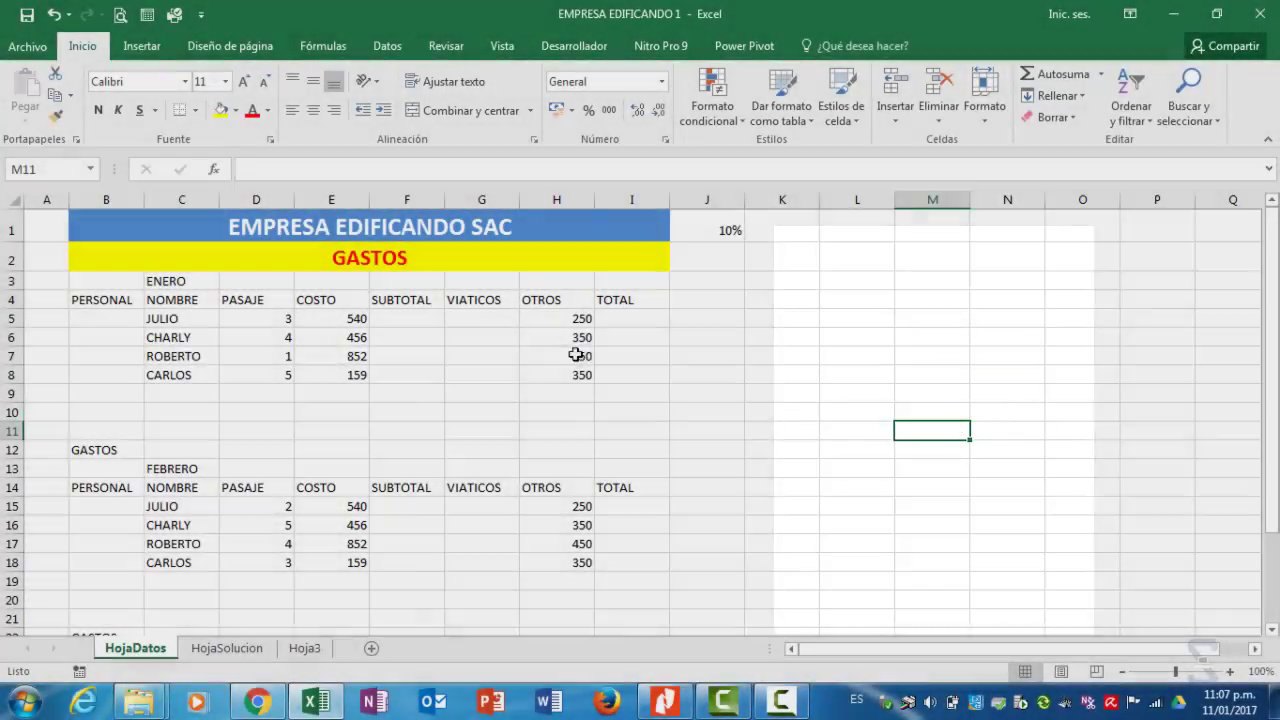
Move ENERO from C3 to B3, and merge and center it across B3:I3
{"action": "left_click", "coordinate": [180, 284]}
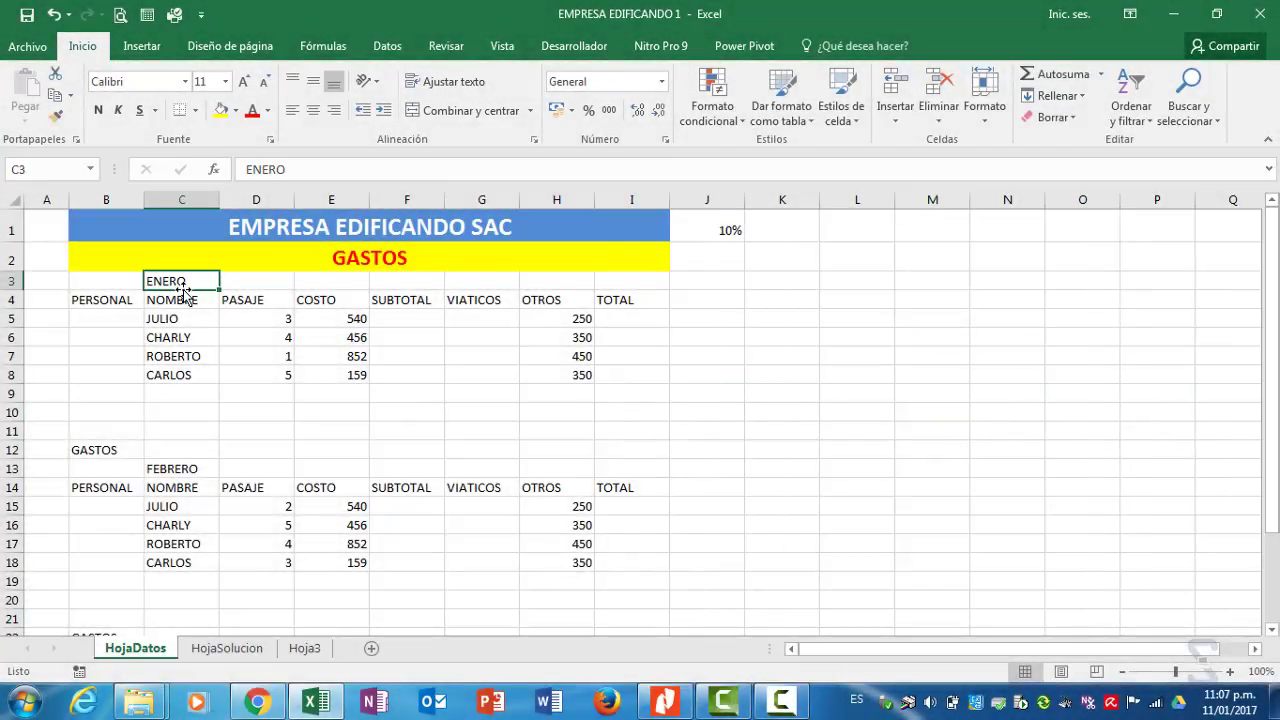
{"action": "left_click_drag", "start_coordinate": [183, 291], "coordinate": [640, 281]}
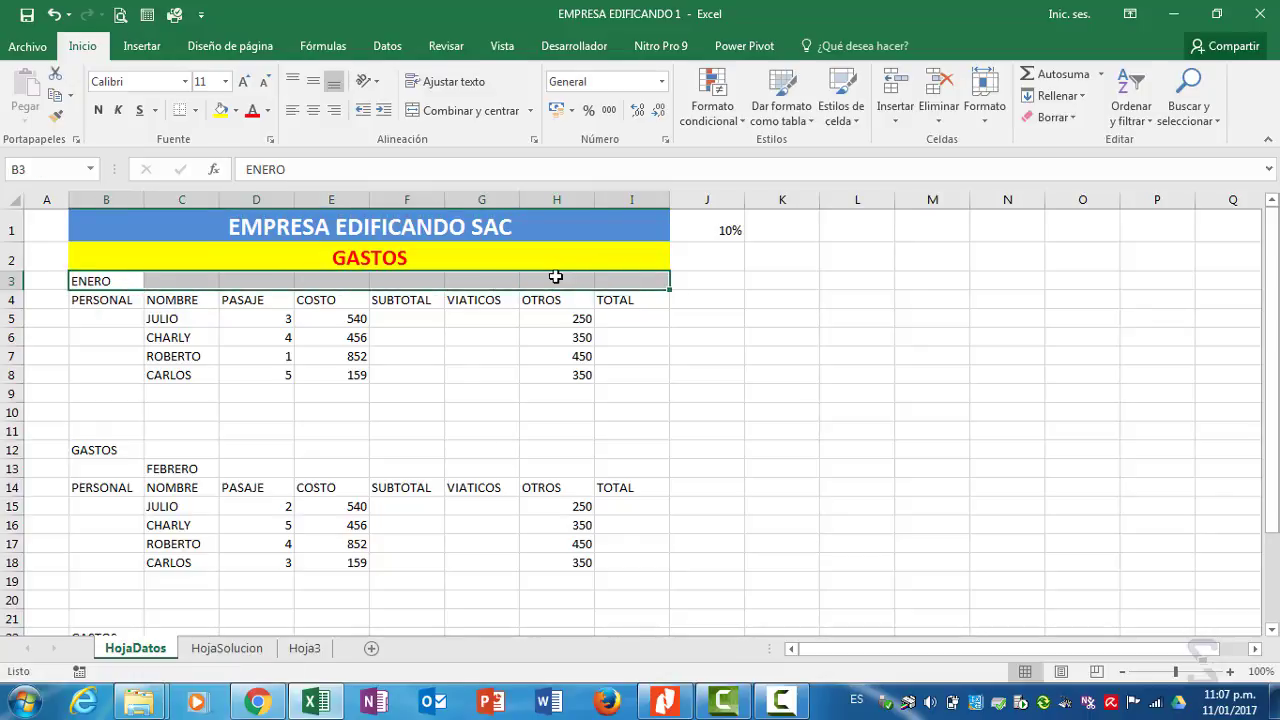
{"action": "left_click", "coordinate": [460, 112]}
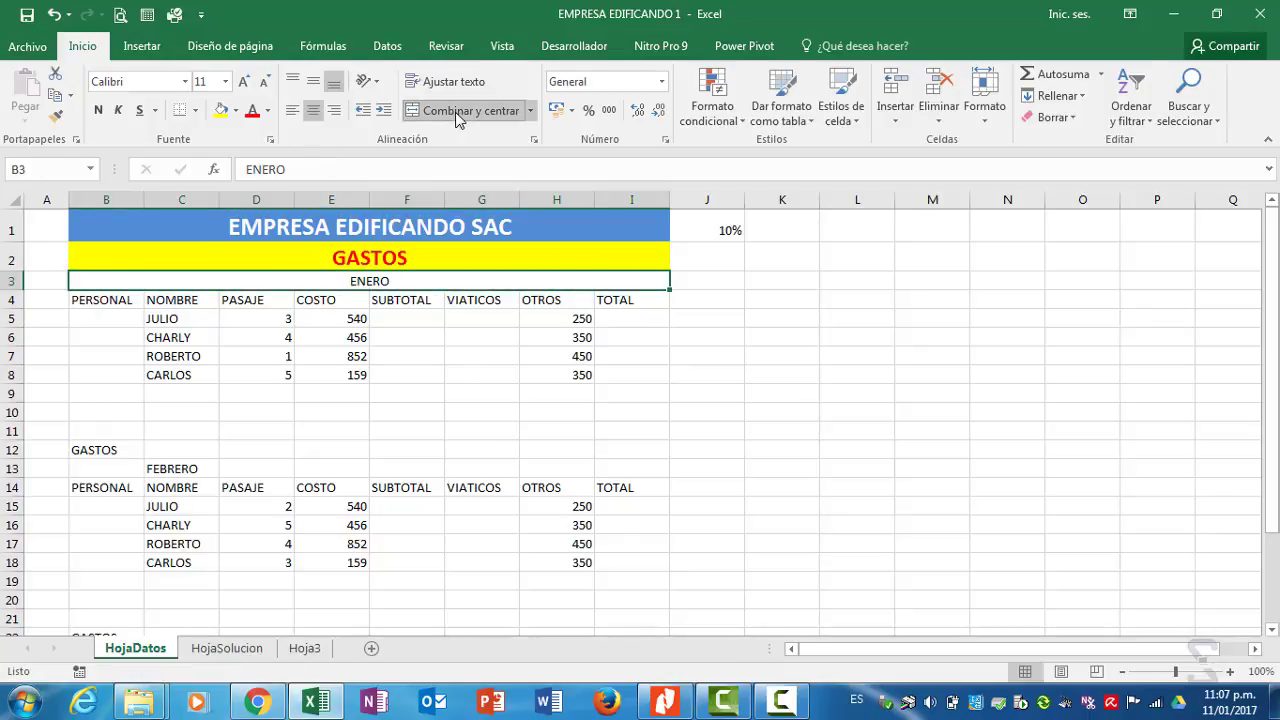
Make the merged ENERO heading bold and dark blue, and increase its font size to 18
{"action": "left_click", "coordinate": [98, 110]}
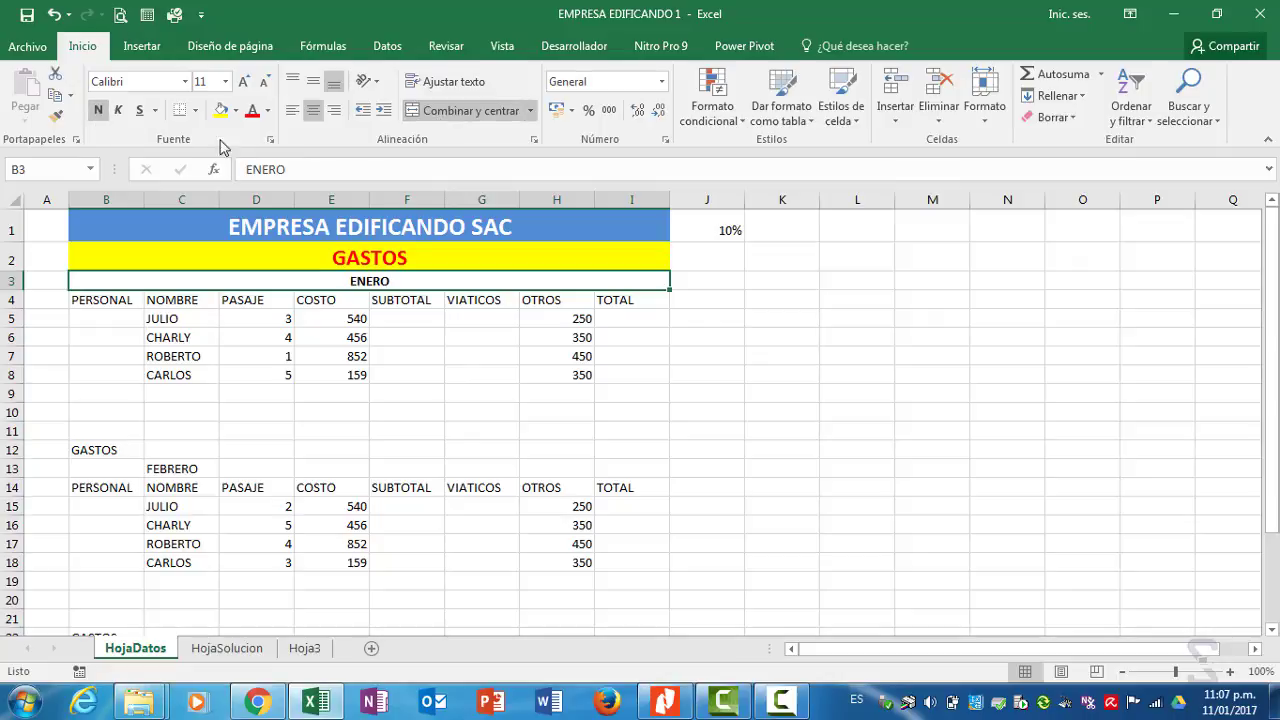
{"action": "left_click", "coordinate": [270, 113]}
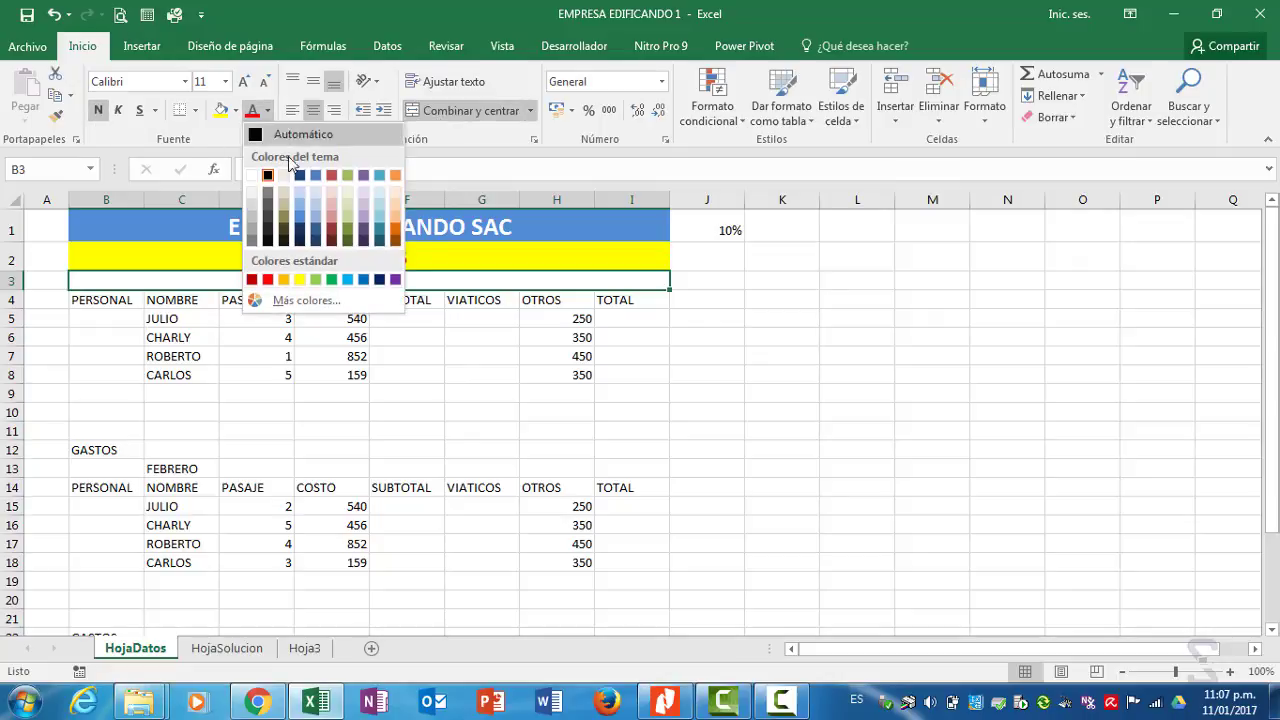
{"action": "left_click", "coordinate": [303, 231]}
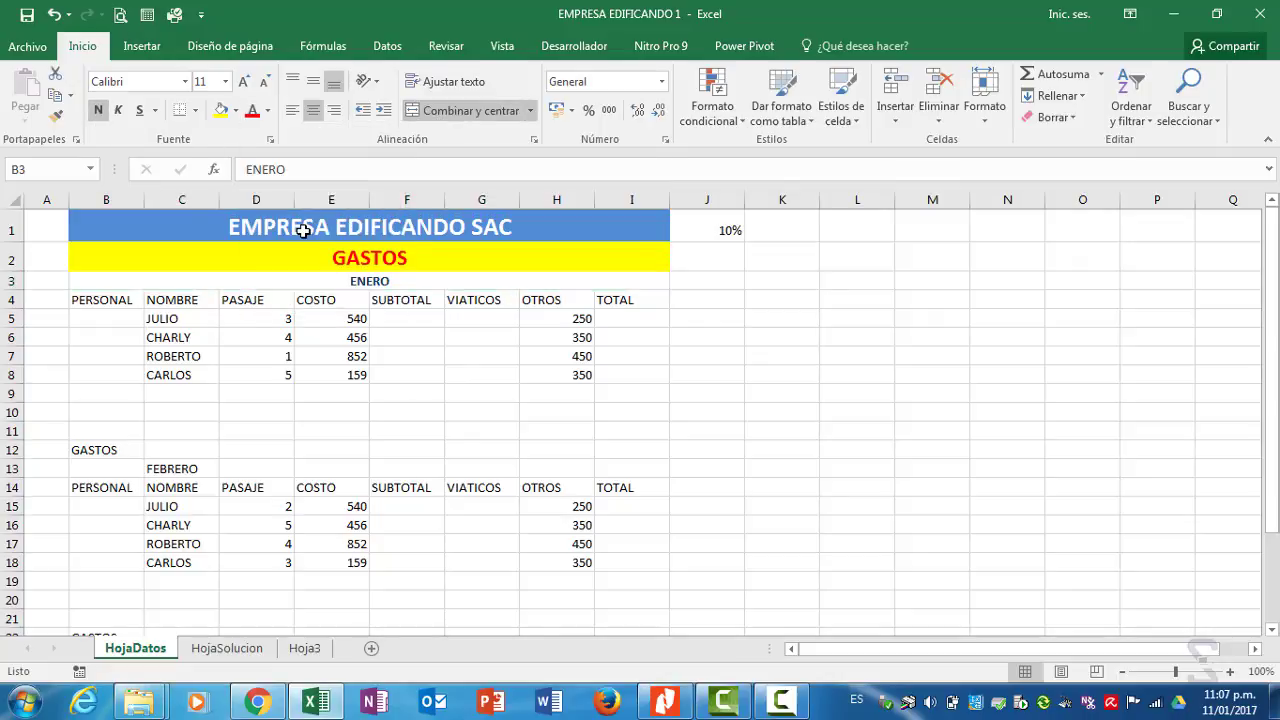
{"action": "left_click", "coordinate": [243, 82]}
{"action": "left_click", "coordinate": [243, 82]}
{"action": "left_click", "coordinate": [244, 83]}
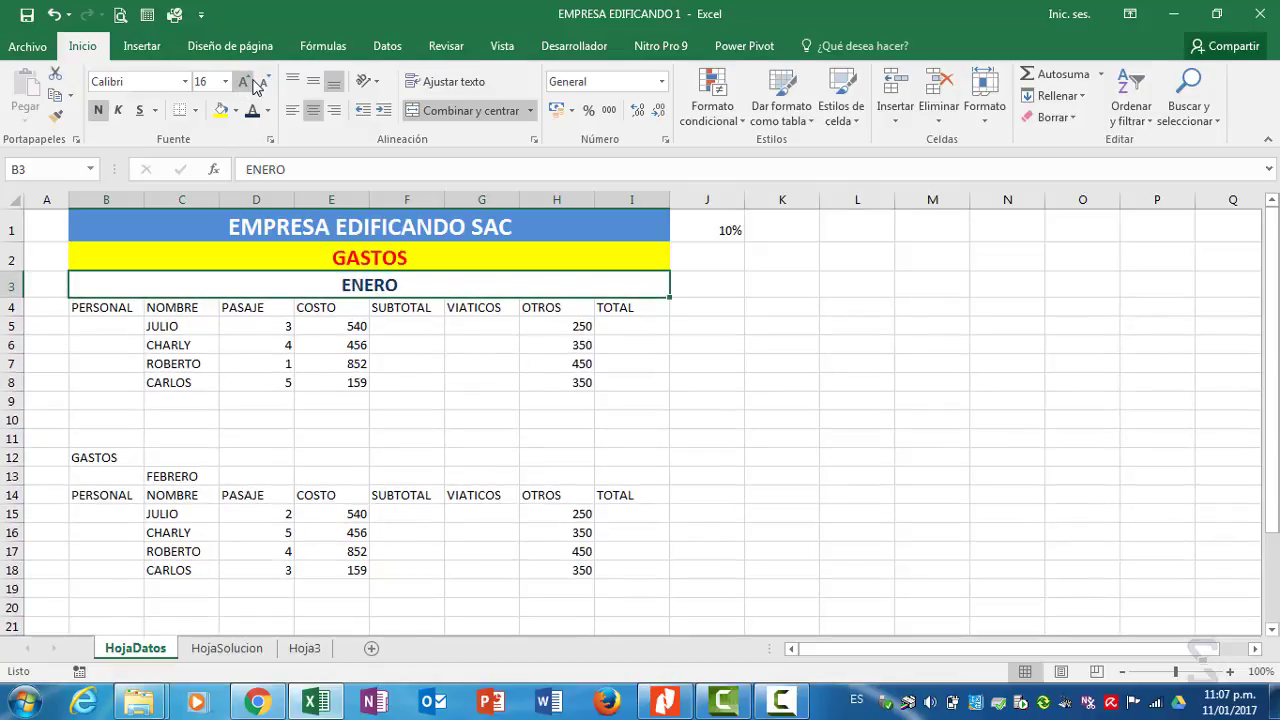
{"action": "left_click", "coordinate": [241, 87]}
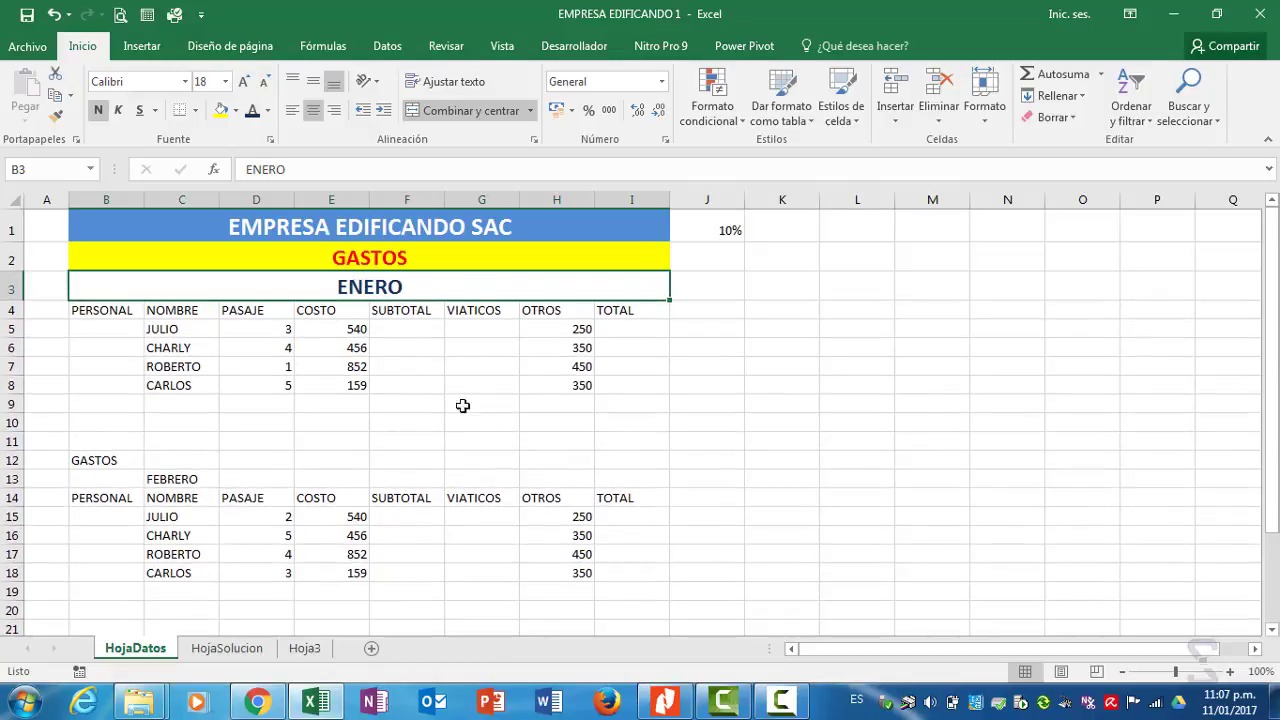
Check the PERSONAL layout on HojaSolucion and rotate the text upward in B4:B8 of HojaDatos
{"action": "left_click", "coordinate": [227, 648]}
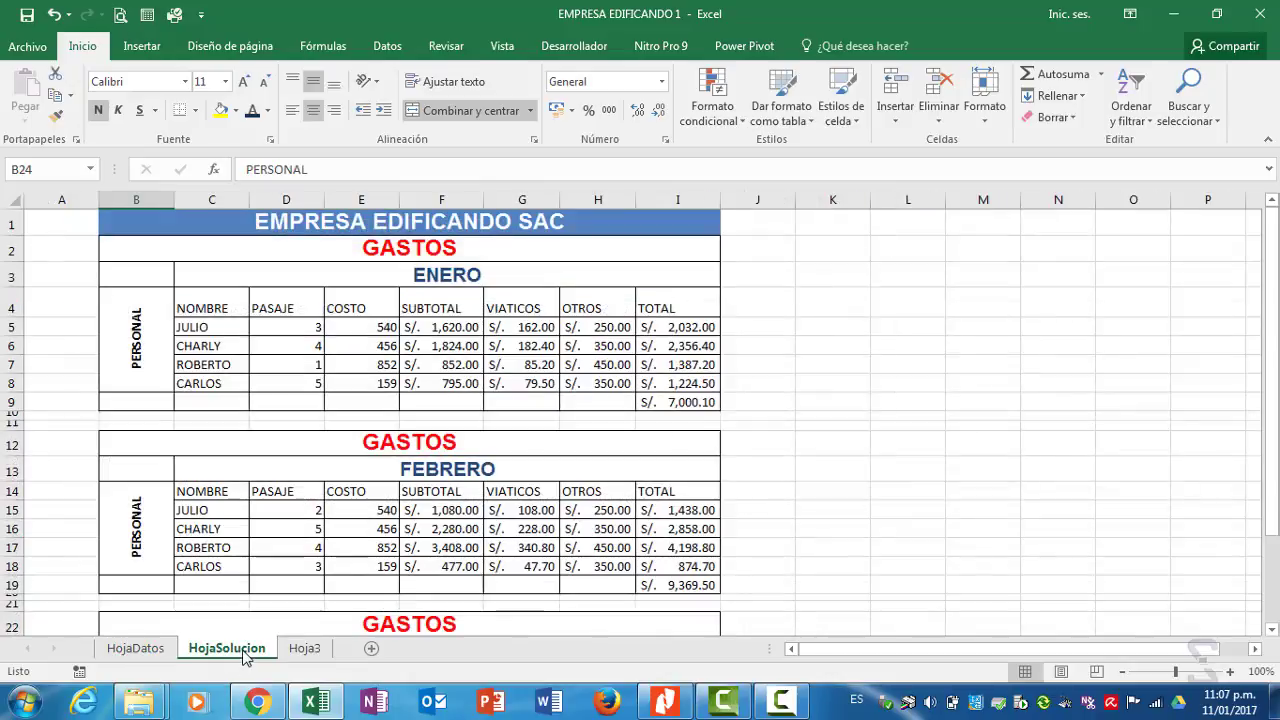
{"action": "left_click", "coordinate": [145, 647]}
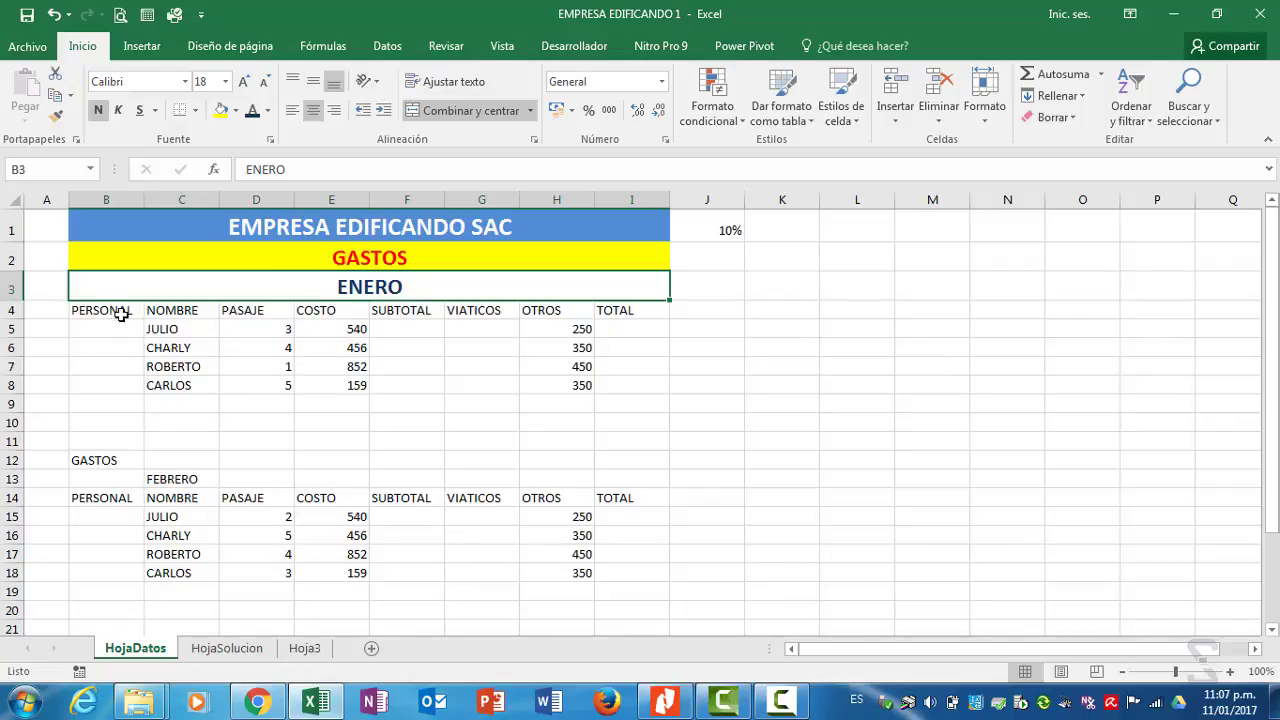
{"action": "left_click_drag", "start_coordinate": [124, 310], "coordinate": [123, 383]}
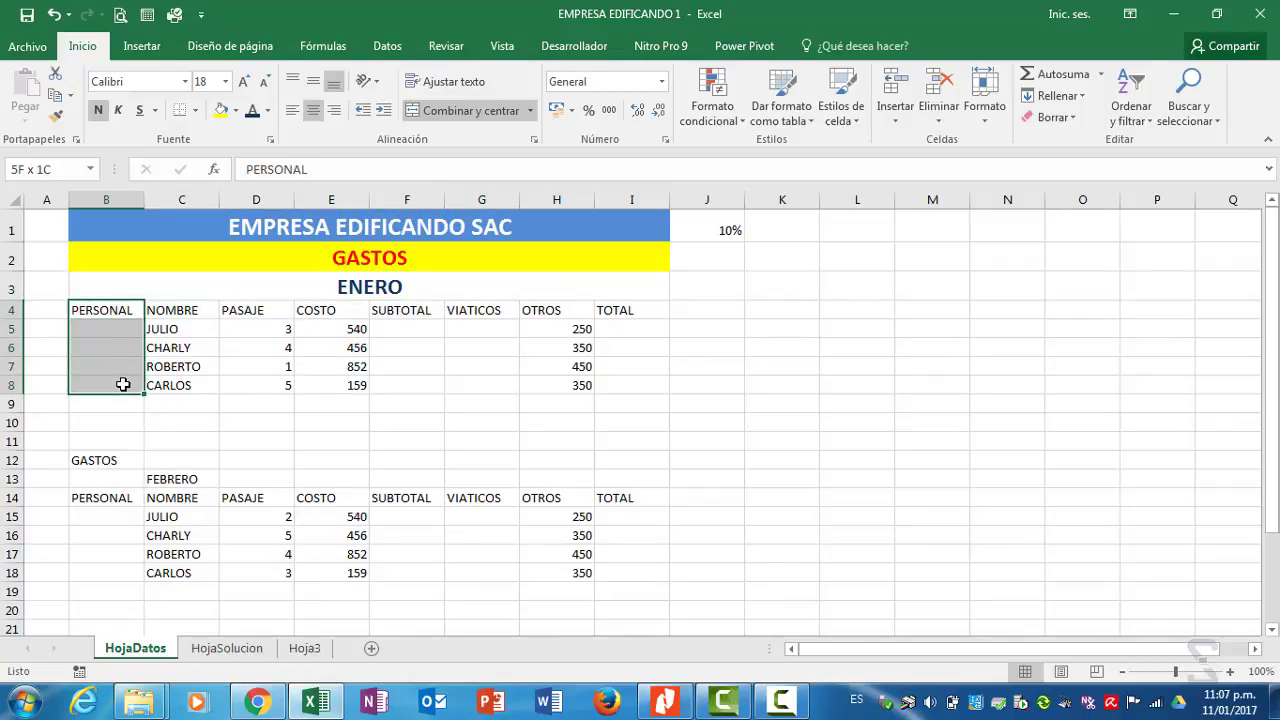
{"action": "left_click", "coordinate": [250, 651]}
{"action": "left_click", "coordinate": [140, 650]}
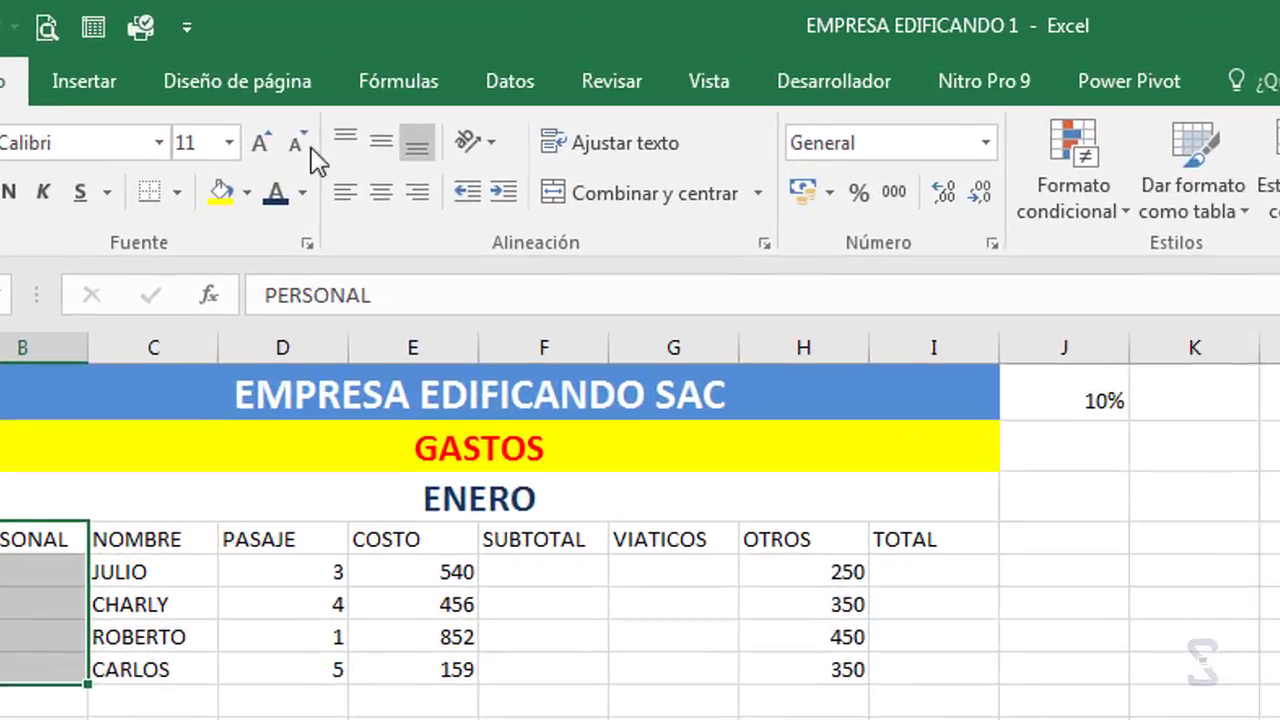
{"action": "left_click", "coordinate": [492, 143]}
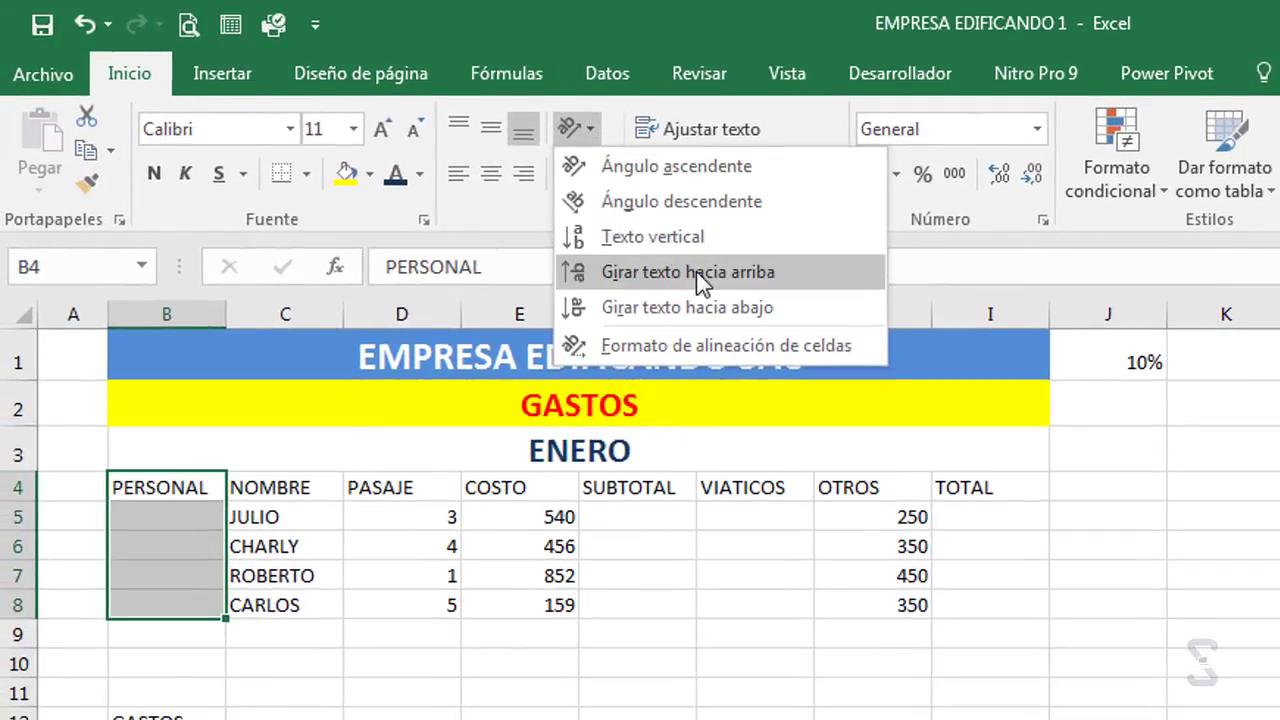
{"action": "left_click", "coordinate": [703, 281]}
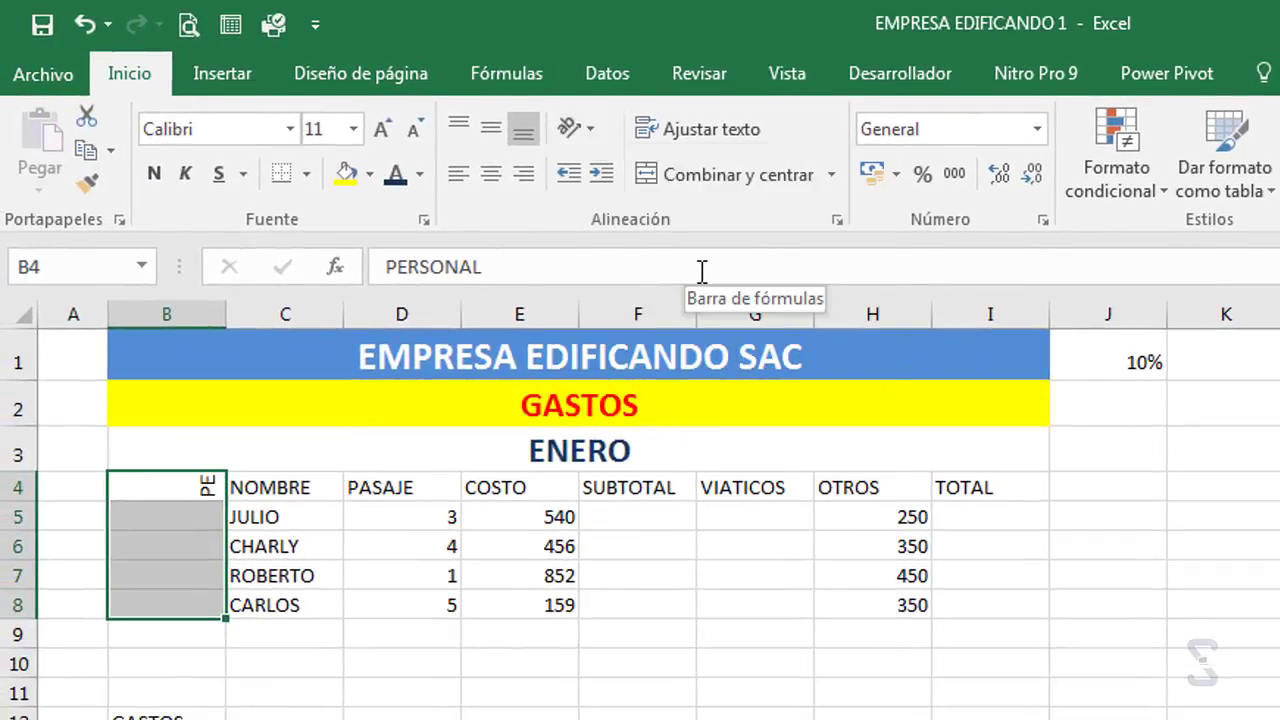
Merge and center PERSONAL across B4:B8, align it to the vertical middle, and make it bold
{"action": "left_click", "coordinate": [735, 176]}
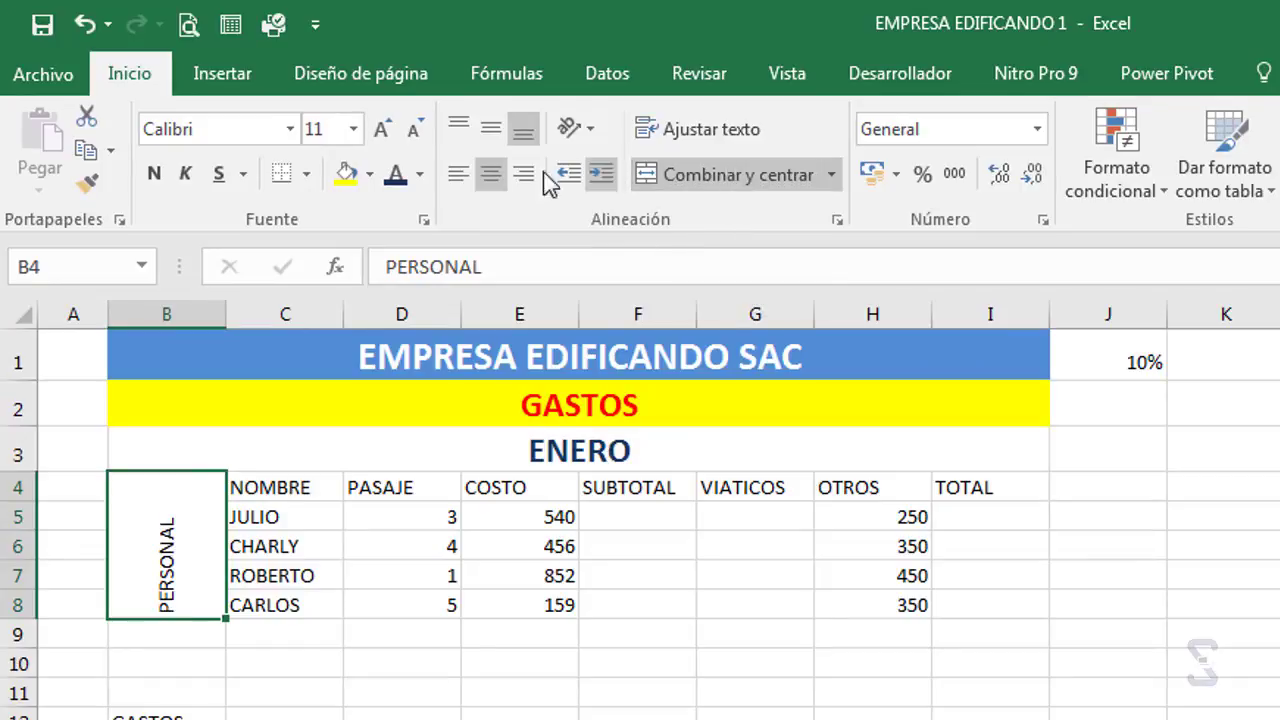
{"action": "left_click", "coordinate": [491, 130]}
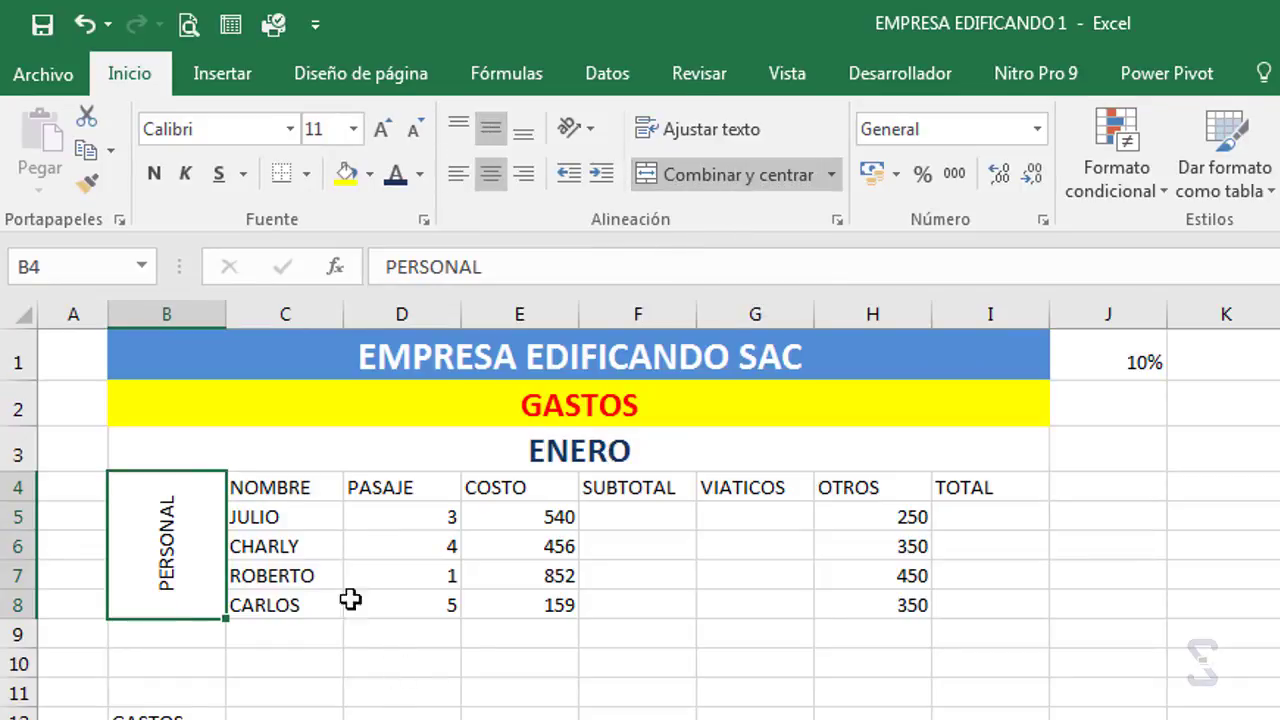
{"action": "left_click", "coordinate": [160, 178]}
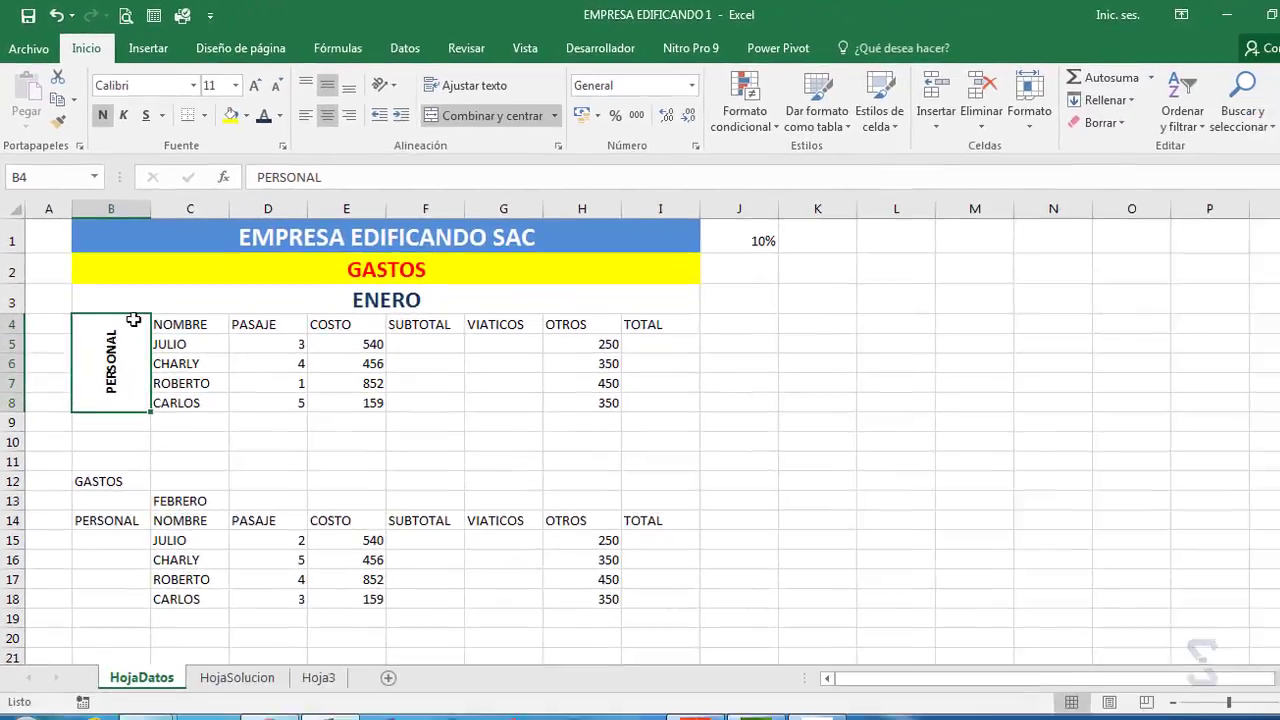
Apply all borders to the ENERO table in B4:I8 and to the GASTOS and ENERO headings in rows 2 and 3
{"action": "left_click_drag", "start_coordinate": [133, 319], "coordinate": [651, 332]}
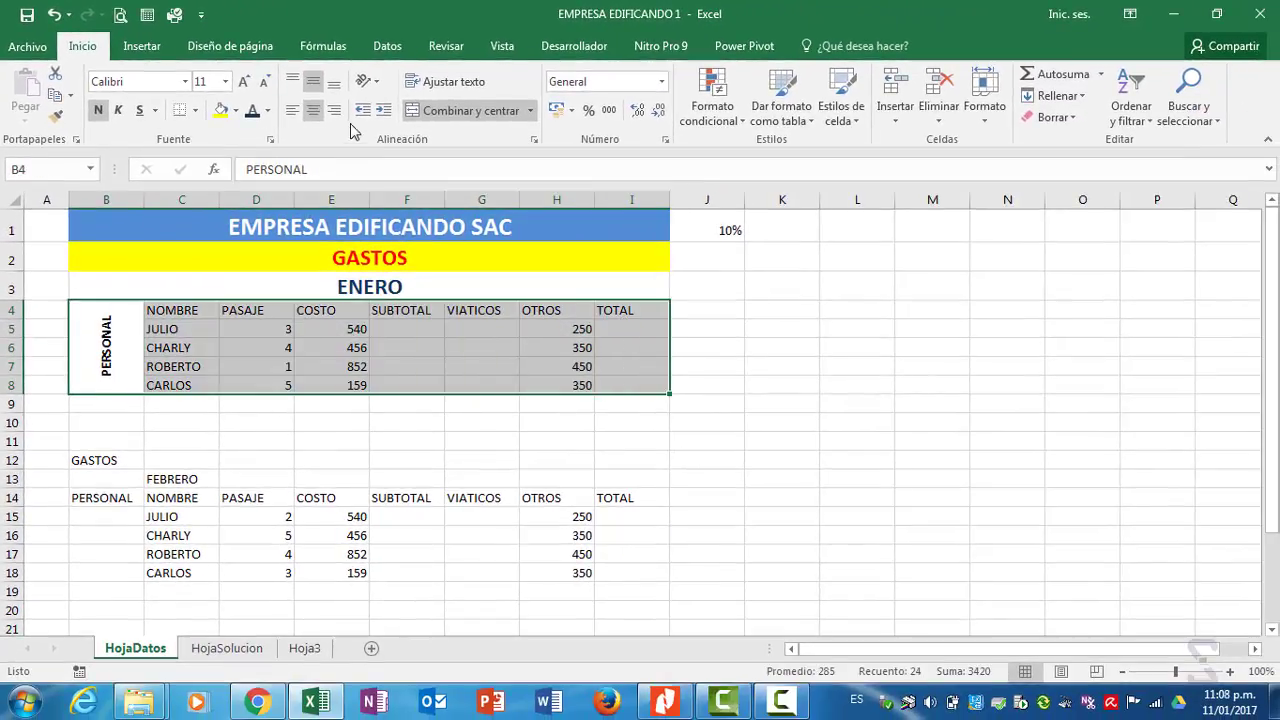
{"action": "left_click", "coordinate": [195, 110]}
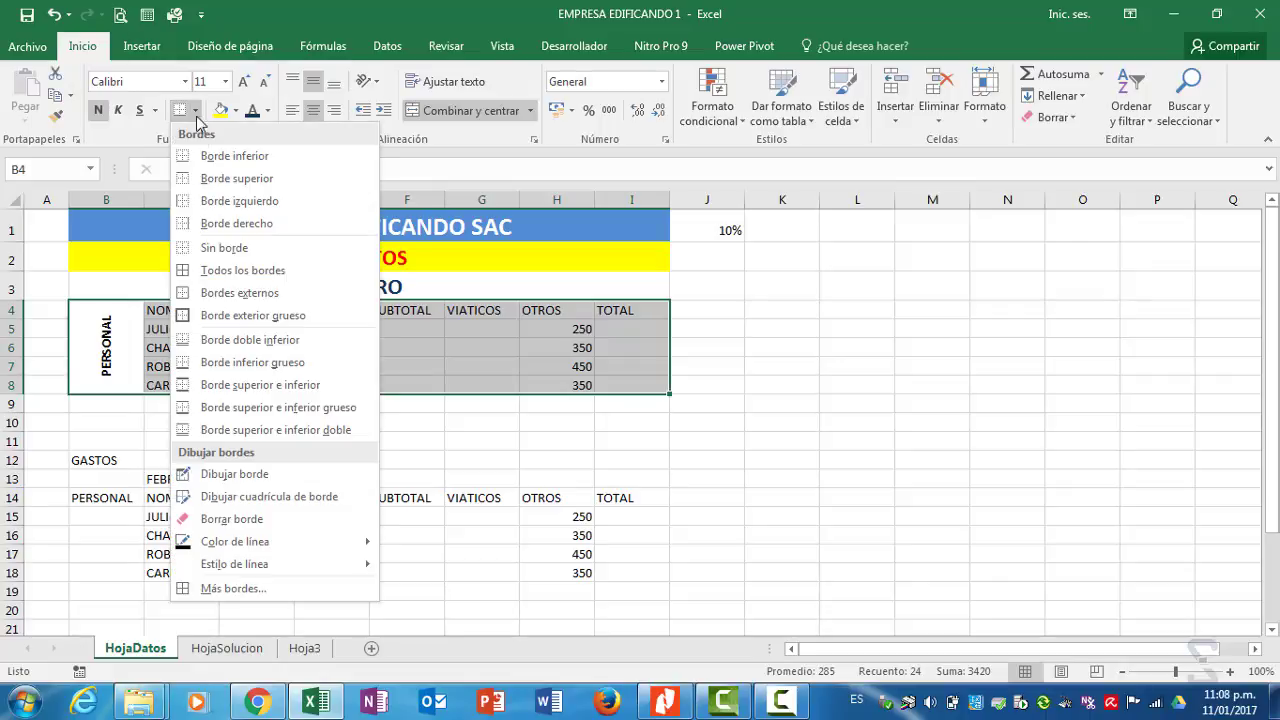
{"action": "left_click", "coordinate": [213, 270]}
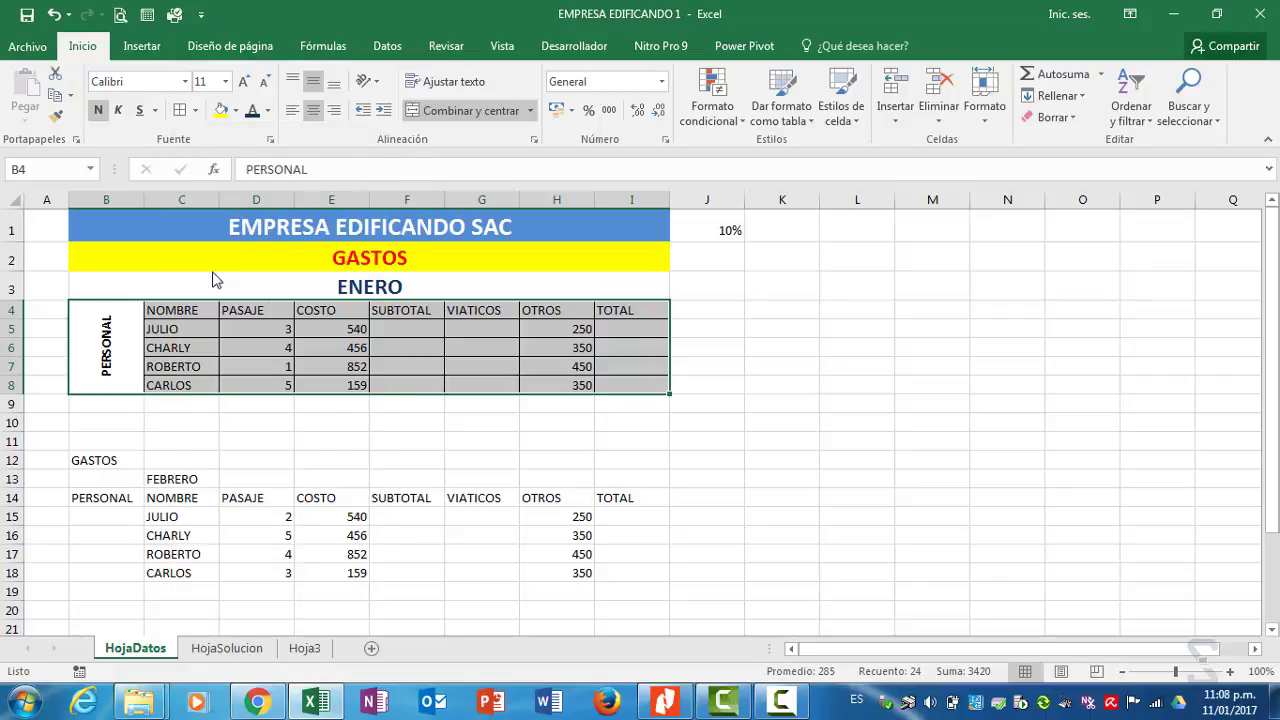
{"action": "left_click", "coordinate": [150, 368]}
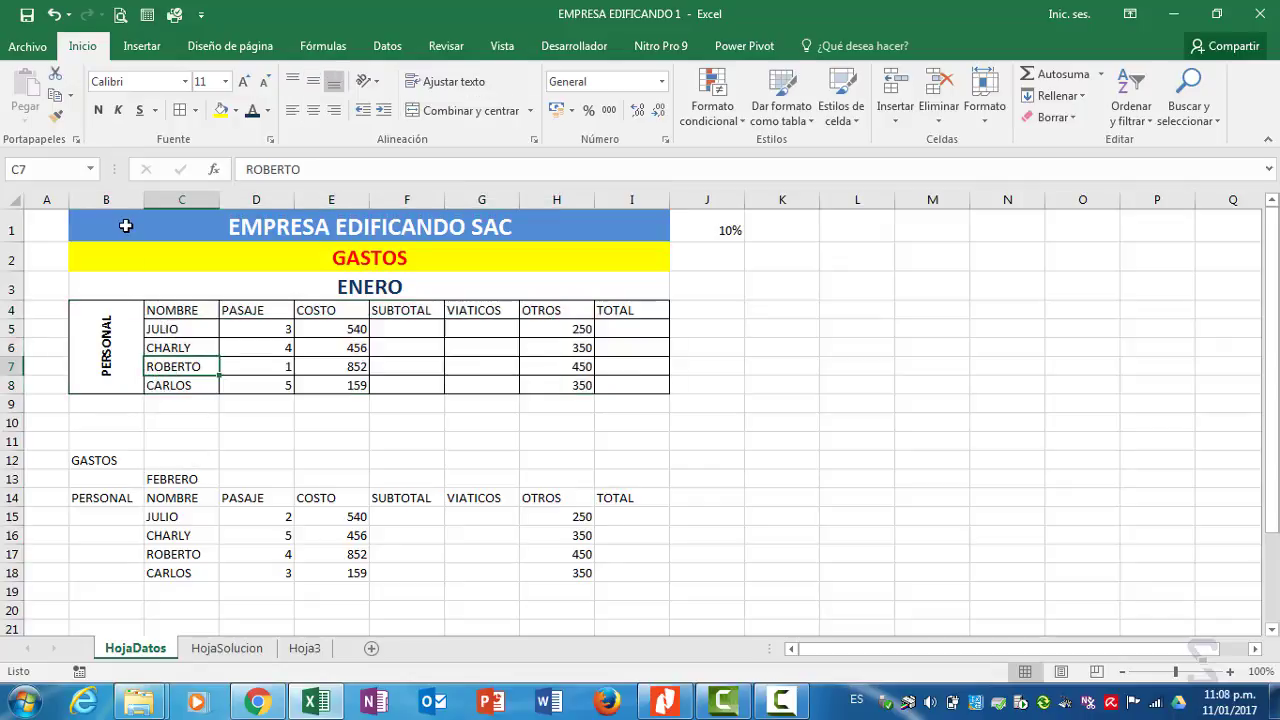
{"action": "left_click_drag", "start_coordinate": [125, 226], "coordinate": [221, 277]}
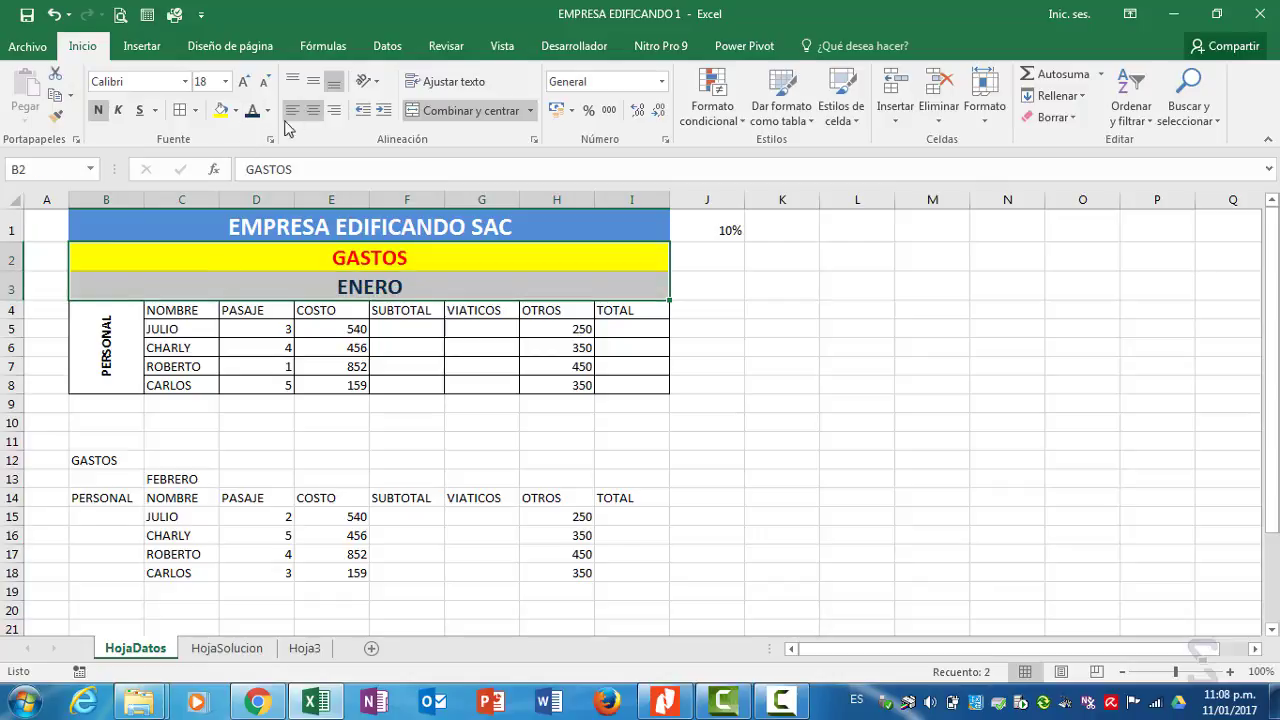
{"action": "left_click", "coordinate": [724, 332]}
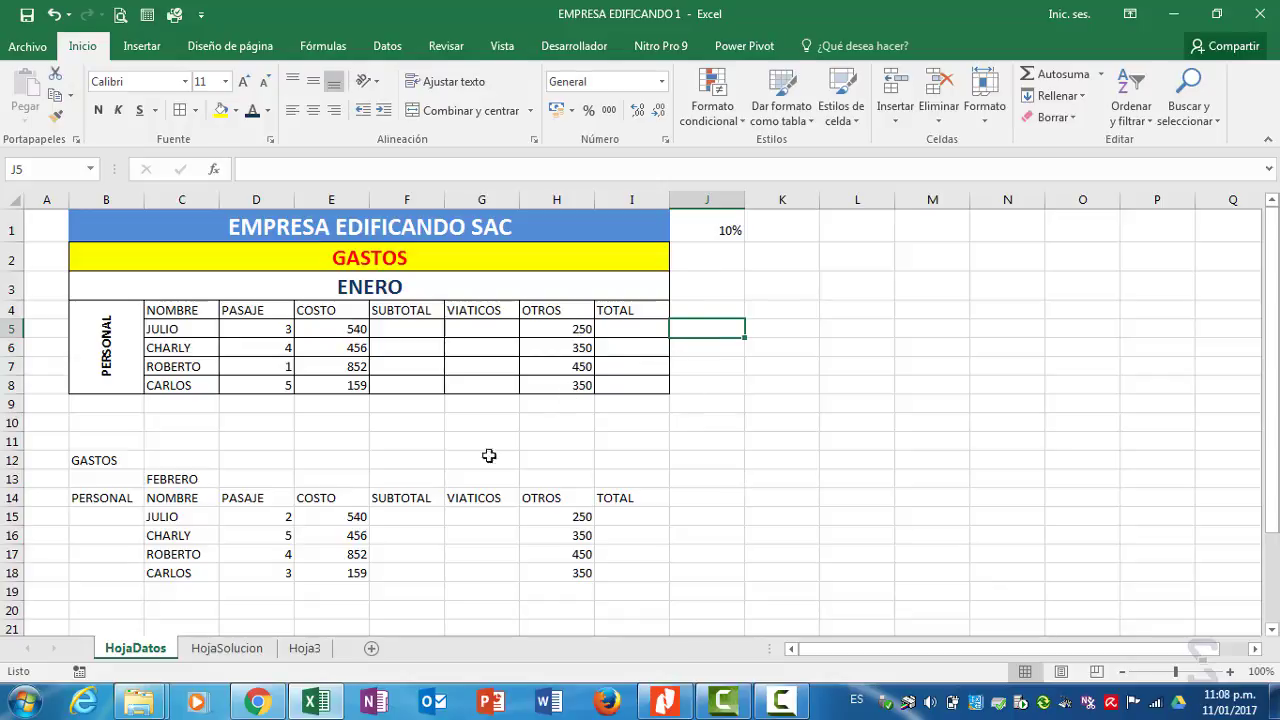
Center the column headings in C4:I4, make them bold and dark blue, and change their font to Aharoni
{"action": "left_click_drag", "start_coordinate": [183, 309], "coordinate": [604, 302]}
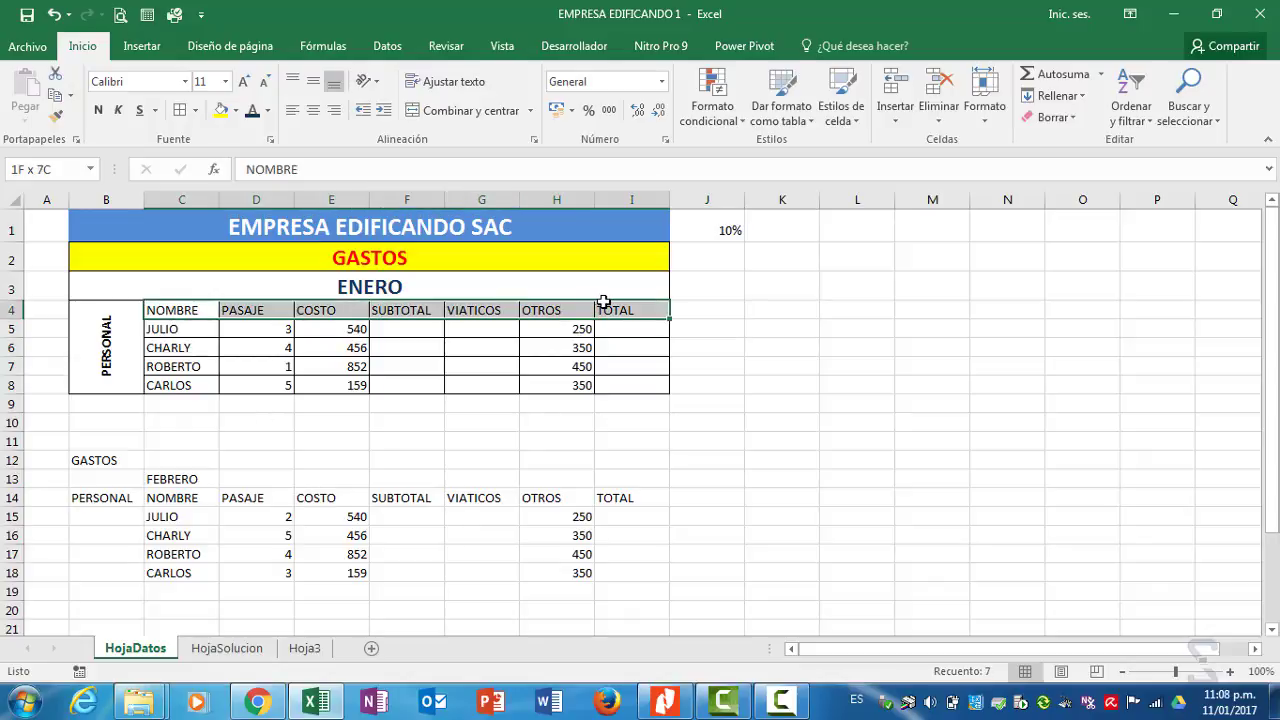
{"action": "left_click", "coordinate": [316, 112]}
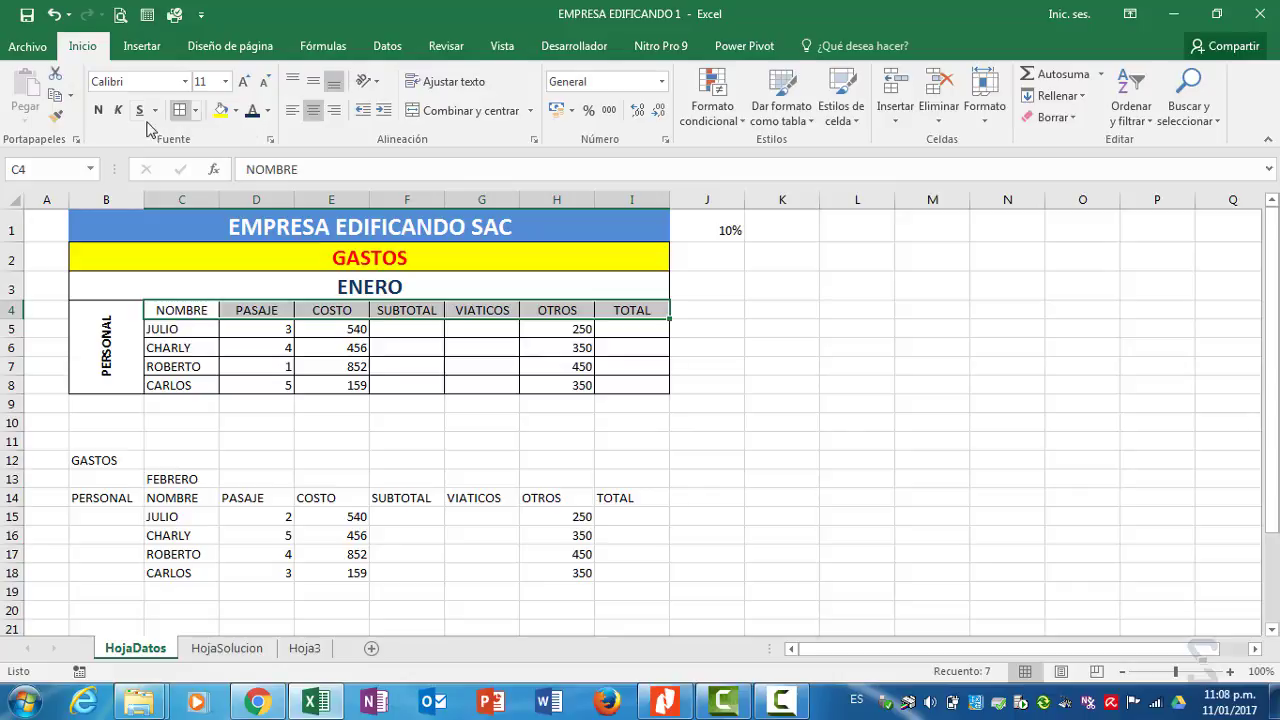
{"action": "left_click", "coordinate": [98, 112]}
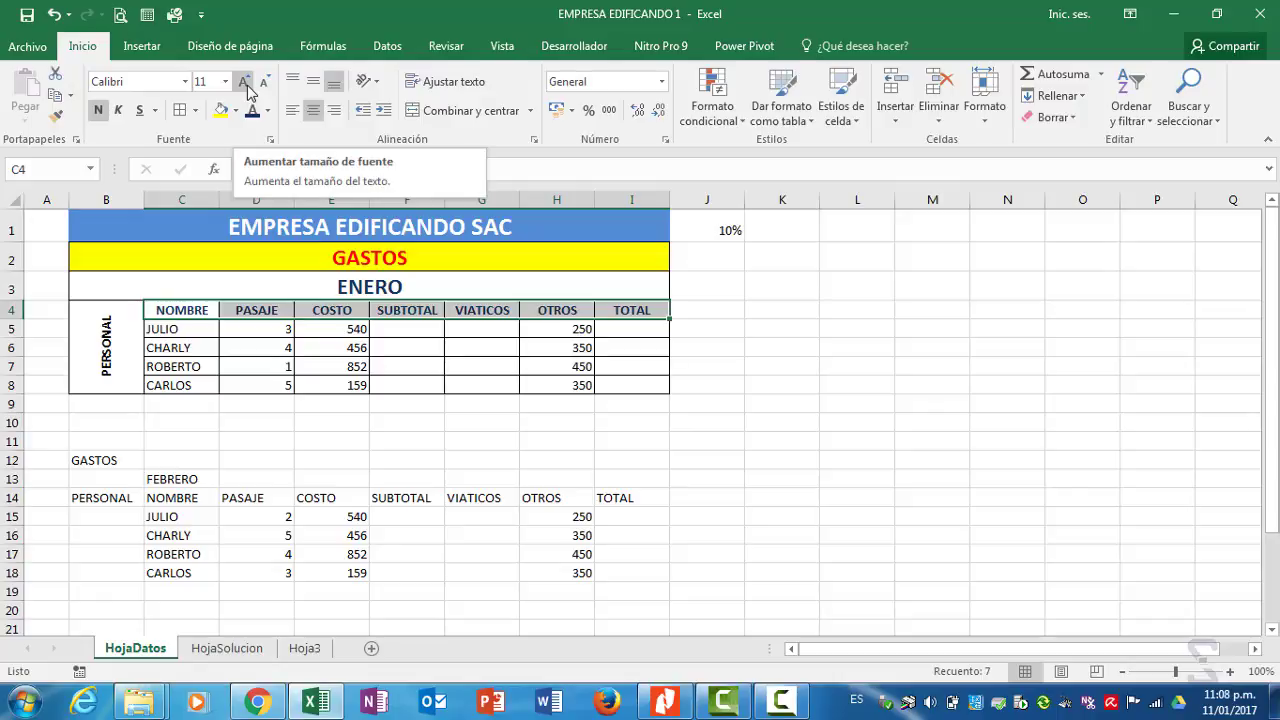
{"action": "left_click", "coordinate": [184, 84]}
{"action": "left_click", "coordinate": [132, 214]}
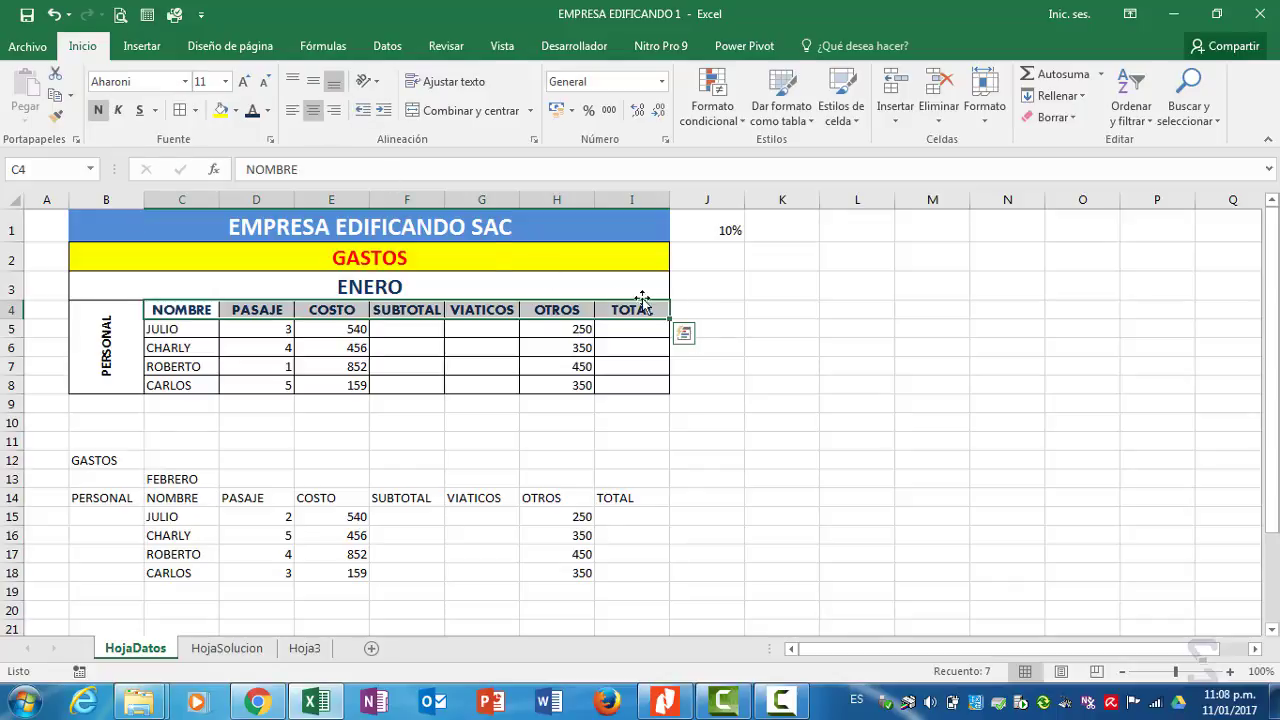
{"action": "left_click", "coordinate": [726, 295]}
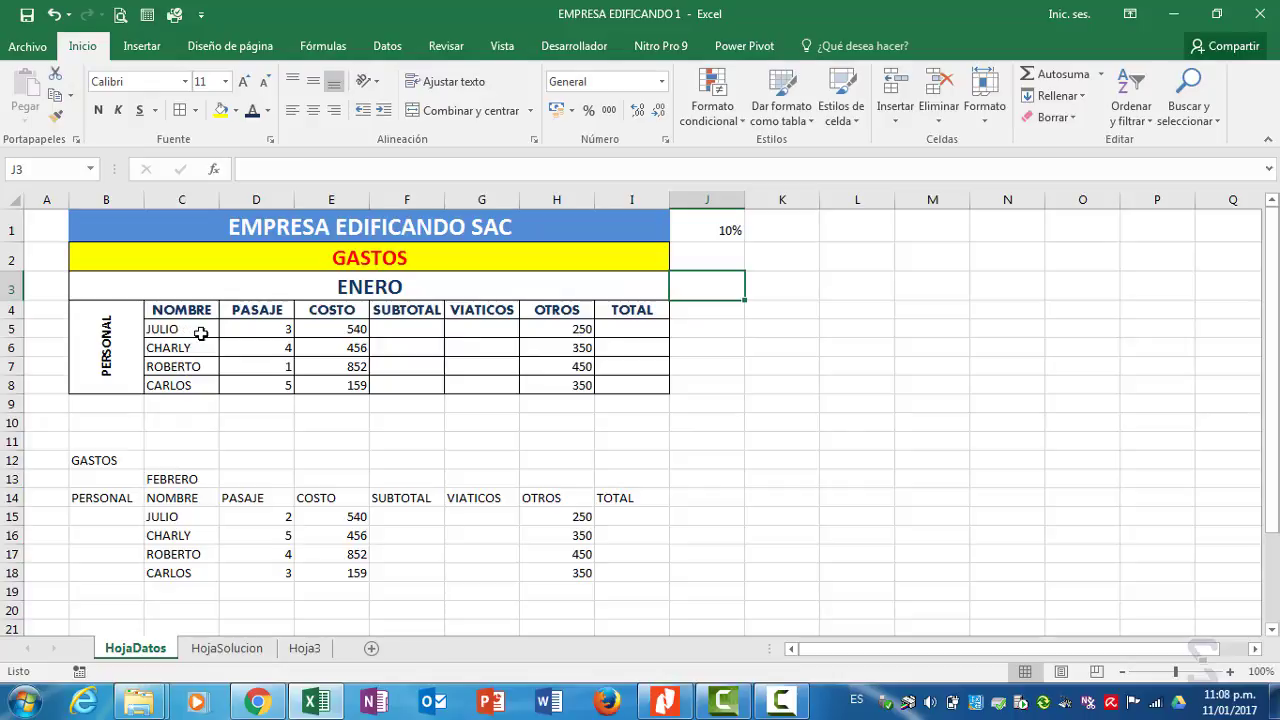
Try the subtotal formula =D5*E5 in F5, and clear the cell again
{"action": "left_click", "coordinate": [415, 328]}
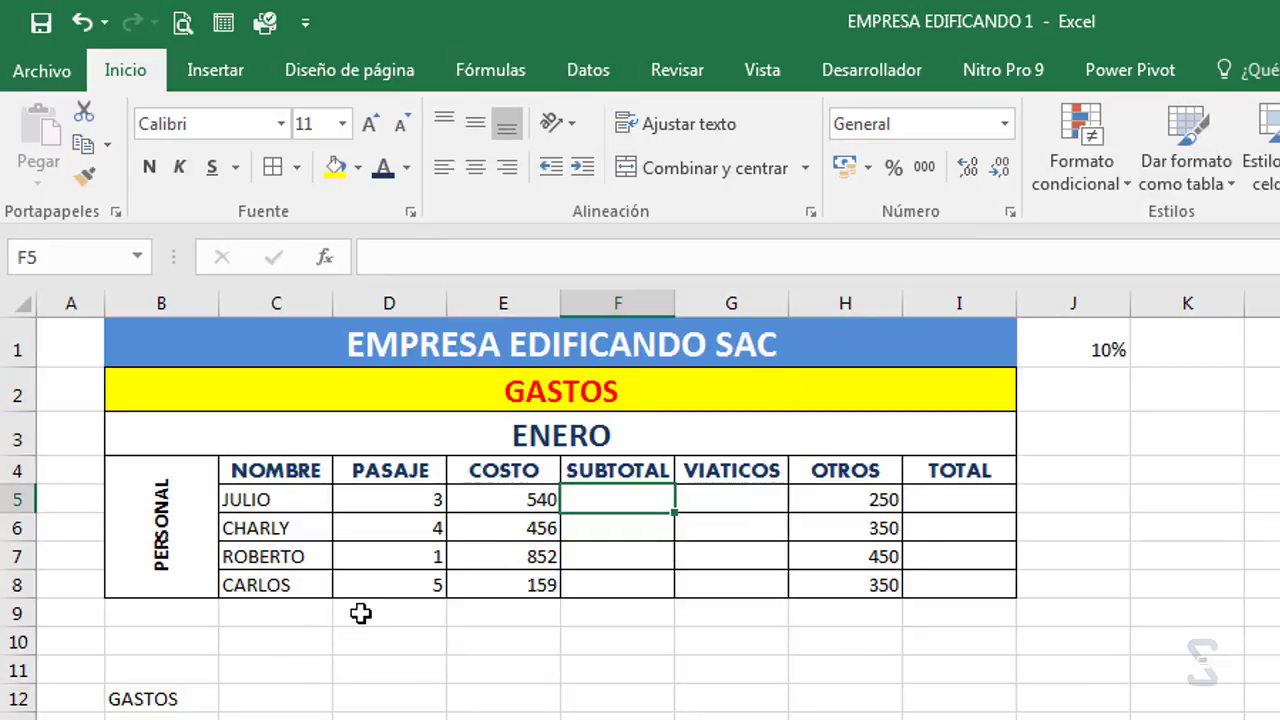
{"action": "type", "text": "="}
{"action": "key", "text": "Left"}
{"action": "key", "text": "Left"}
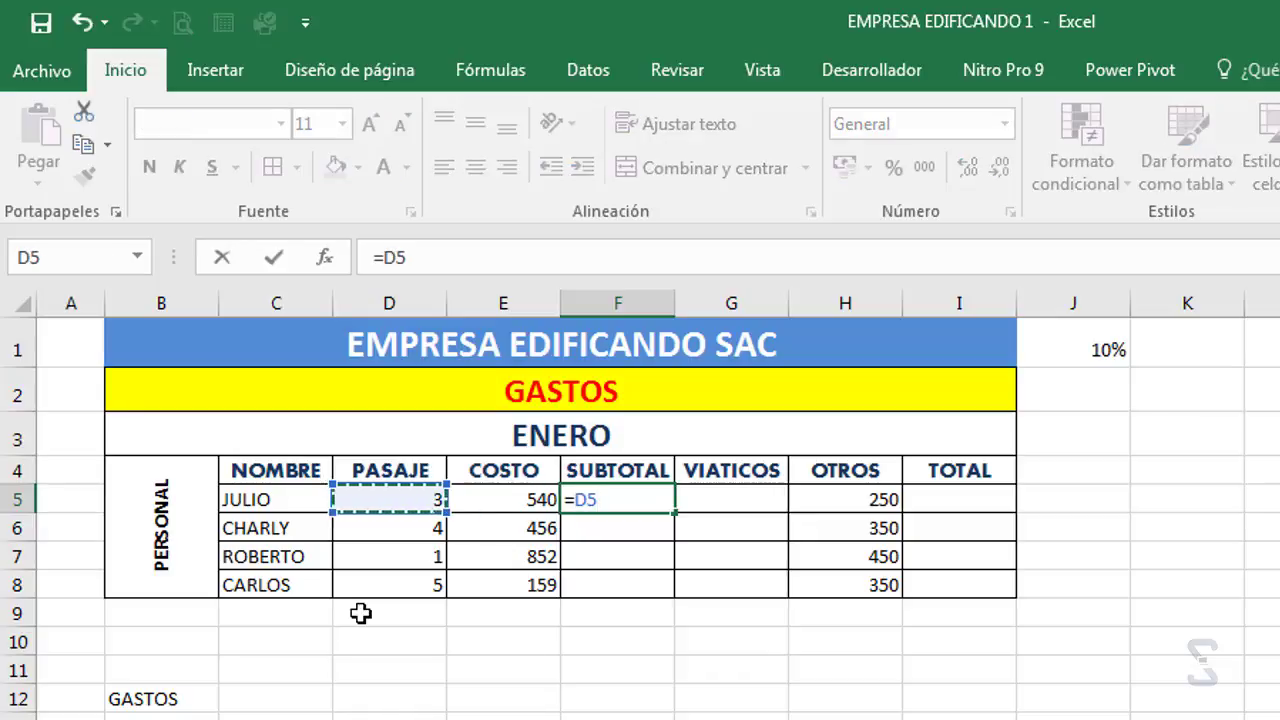
{"action": "type", "text": "*"}
{"action": "key", "text": "Left"}
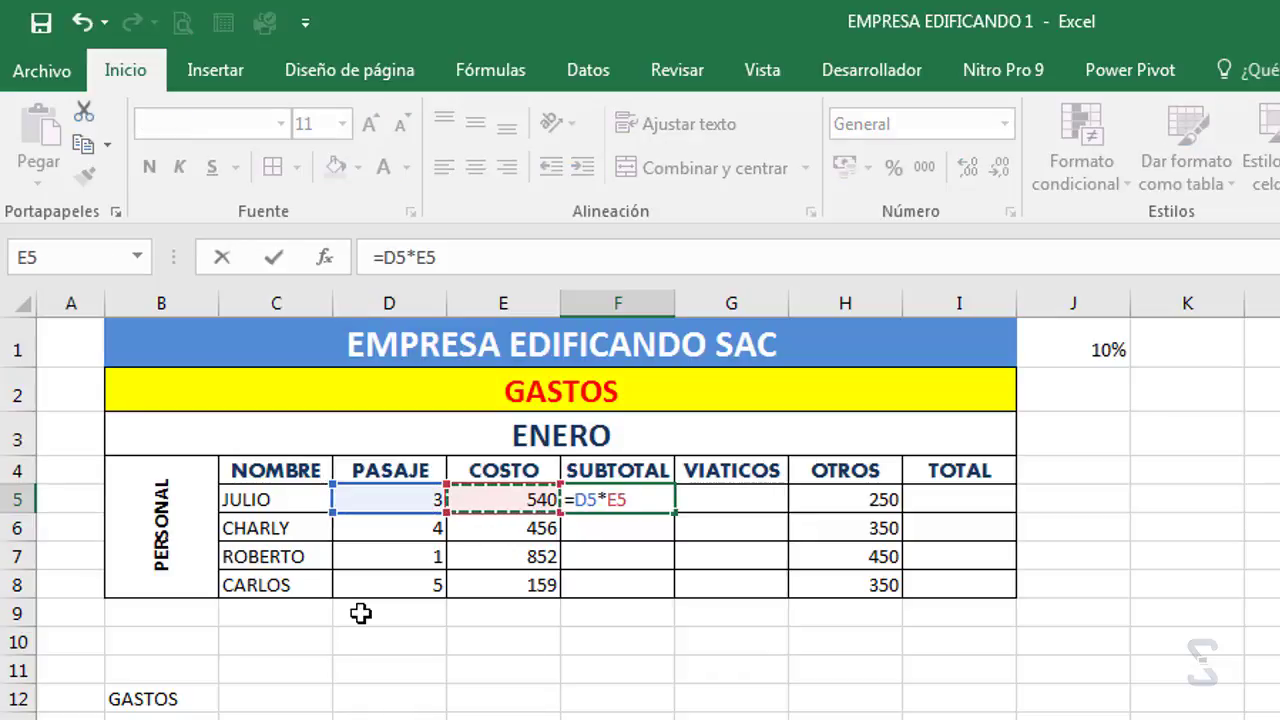
{"action": "key", "text": "Return"}
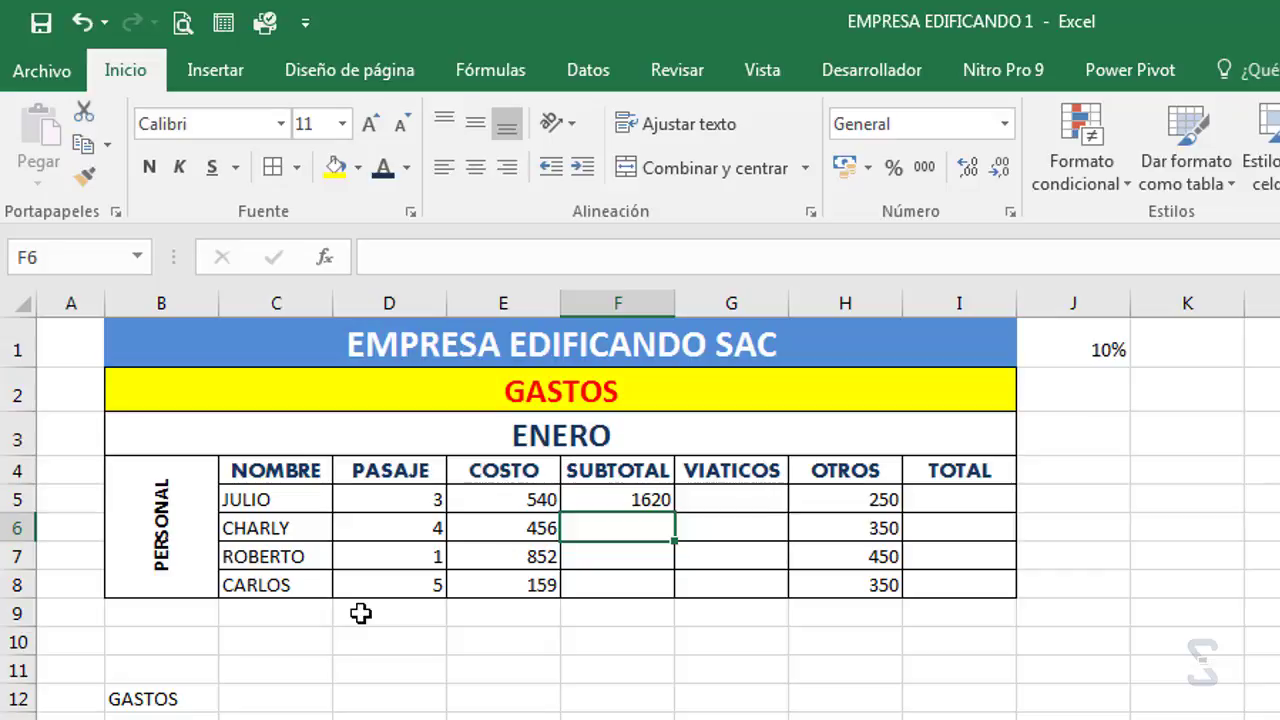
{"action": "key", "text": "Up"}
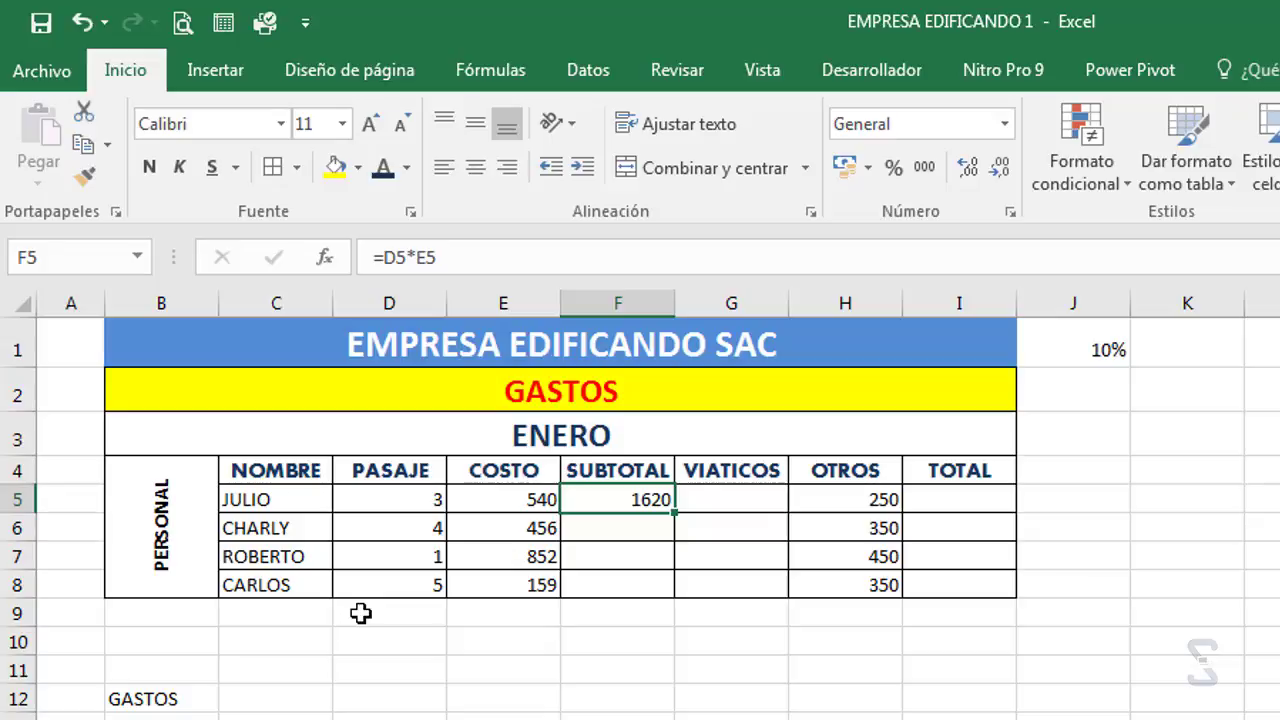
{"action": "key", "text": "Delete"}
Create a named range from D4:D8 using its top row, and check that D5:D8 carries the name PASAJE
{"action": "key", "text": "Left"}
{"action": "key", "text": "Left"}
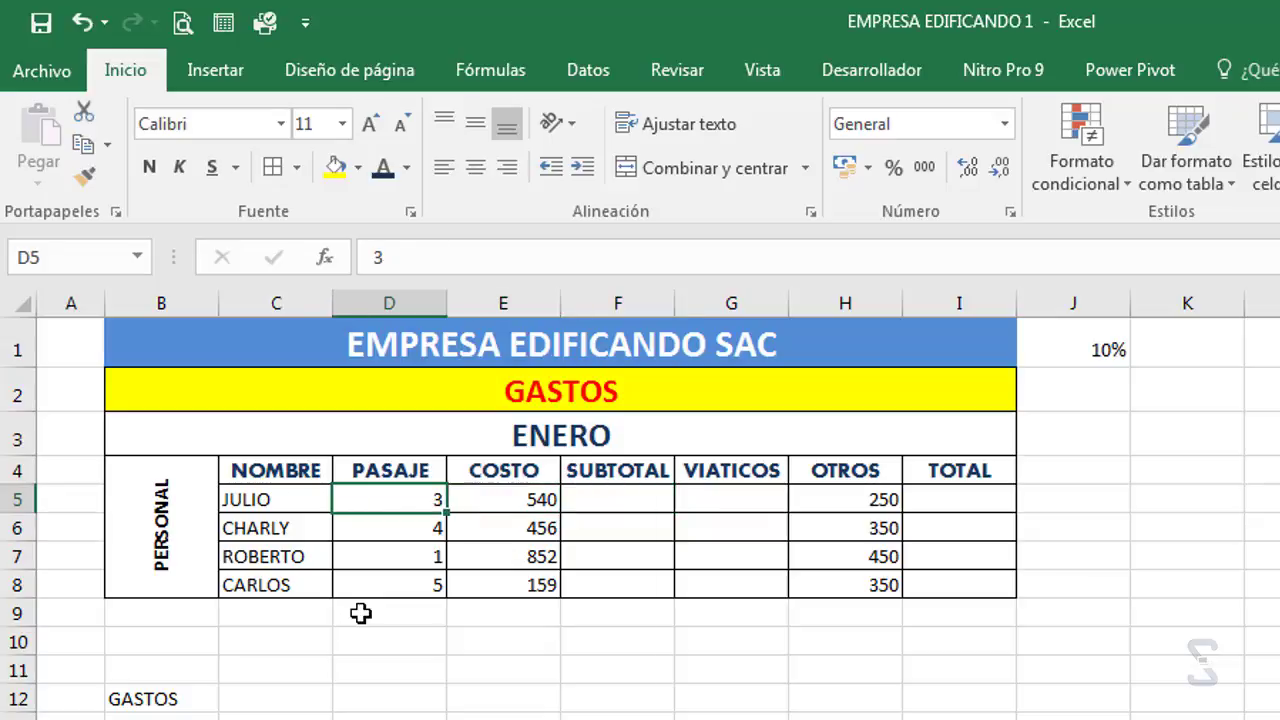
{"action": "key", "text": "Up"}
{"action": "key", "text": "shift+Down"}
{"action": "key", "text": "shift+Down"}
{"action": "key", "text": "shift+Down"}
{"action": "key", "text": "shift+Down"}
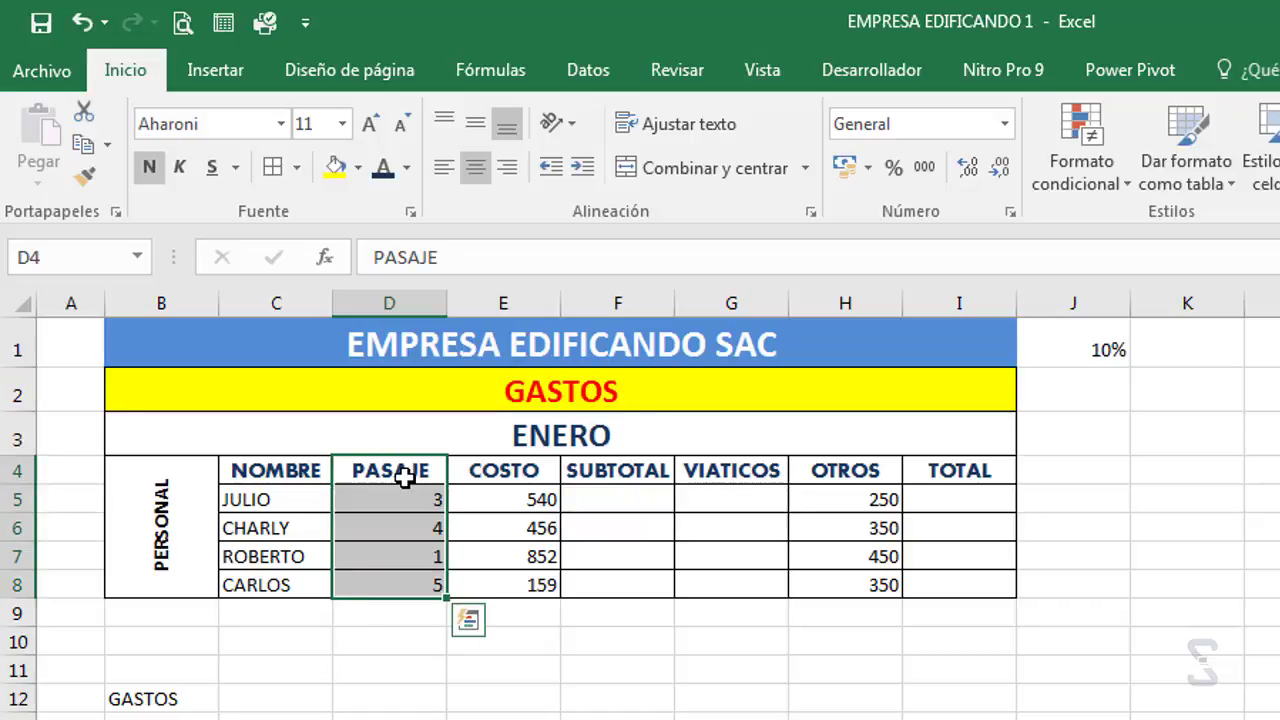
{"action": "left_click", "coordinate": [486, 72]}
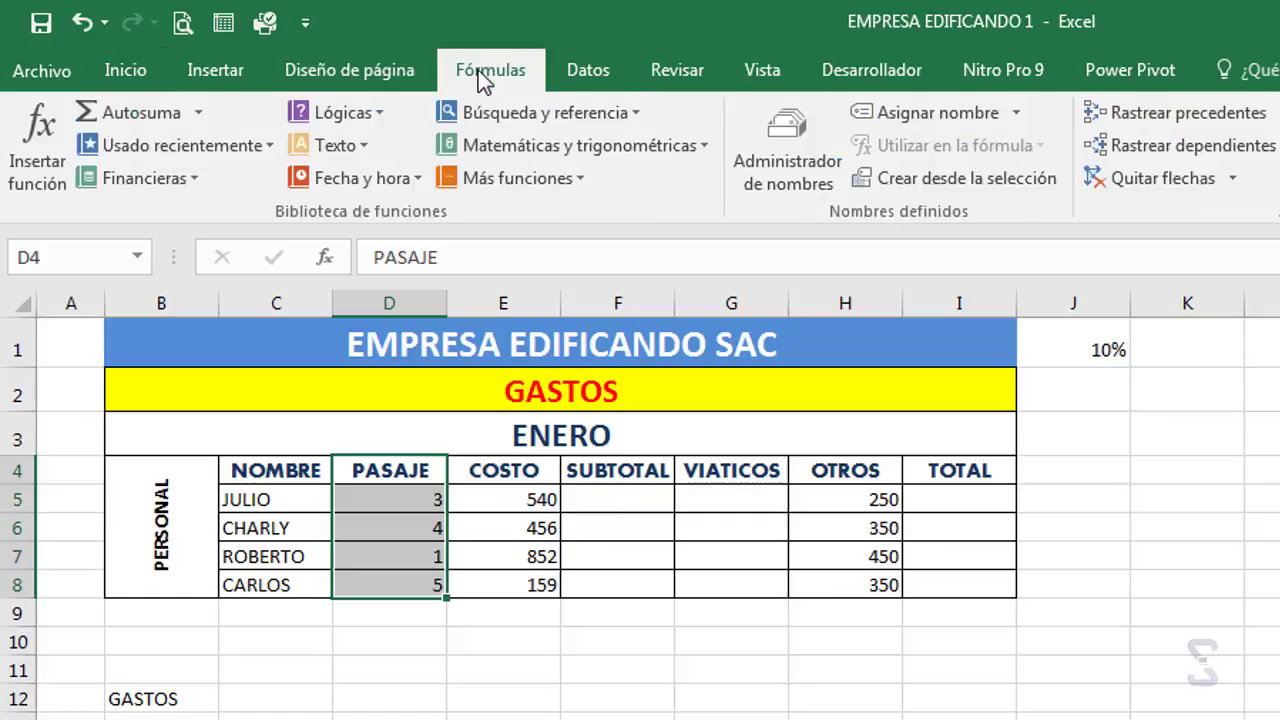
{"action": "left_click", "coordinate": [951, 184]}
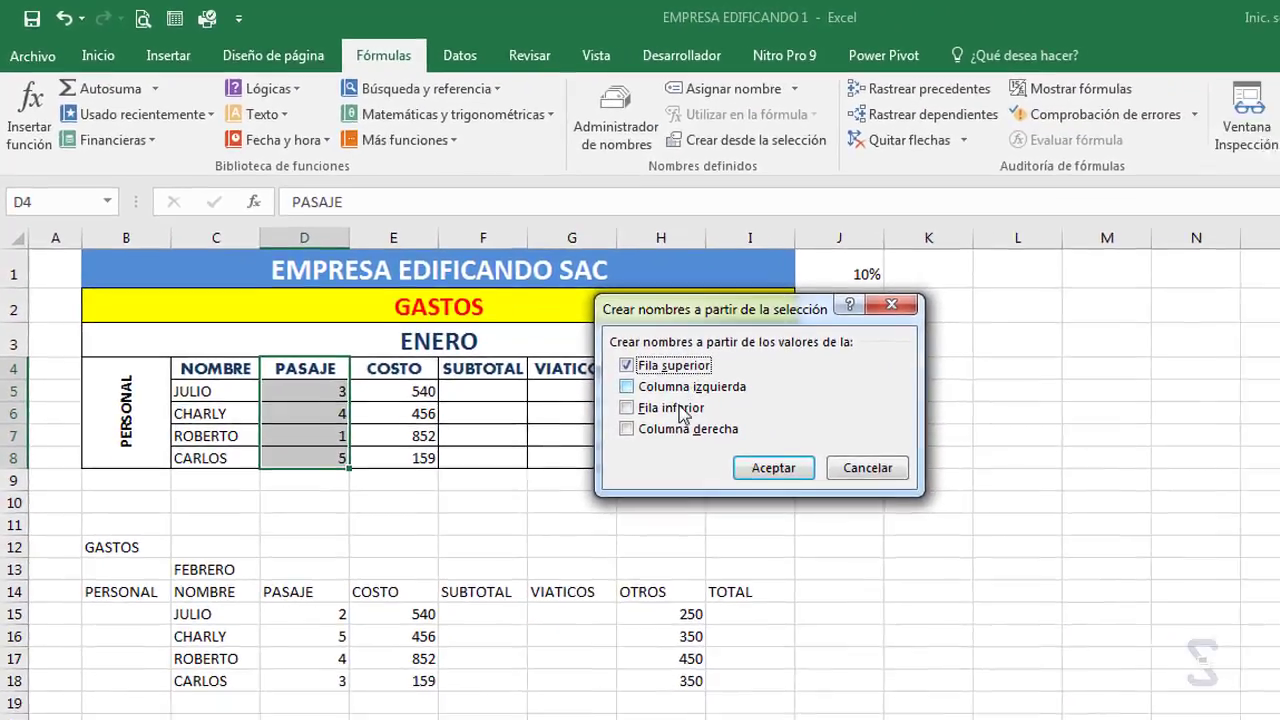
{"action": "left_click_drag", "start_coordinate": [710, 305], "coordinate": [1016, 307]}
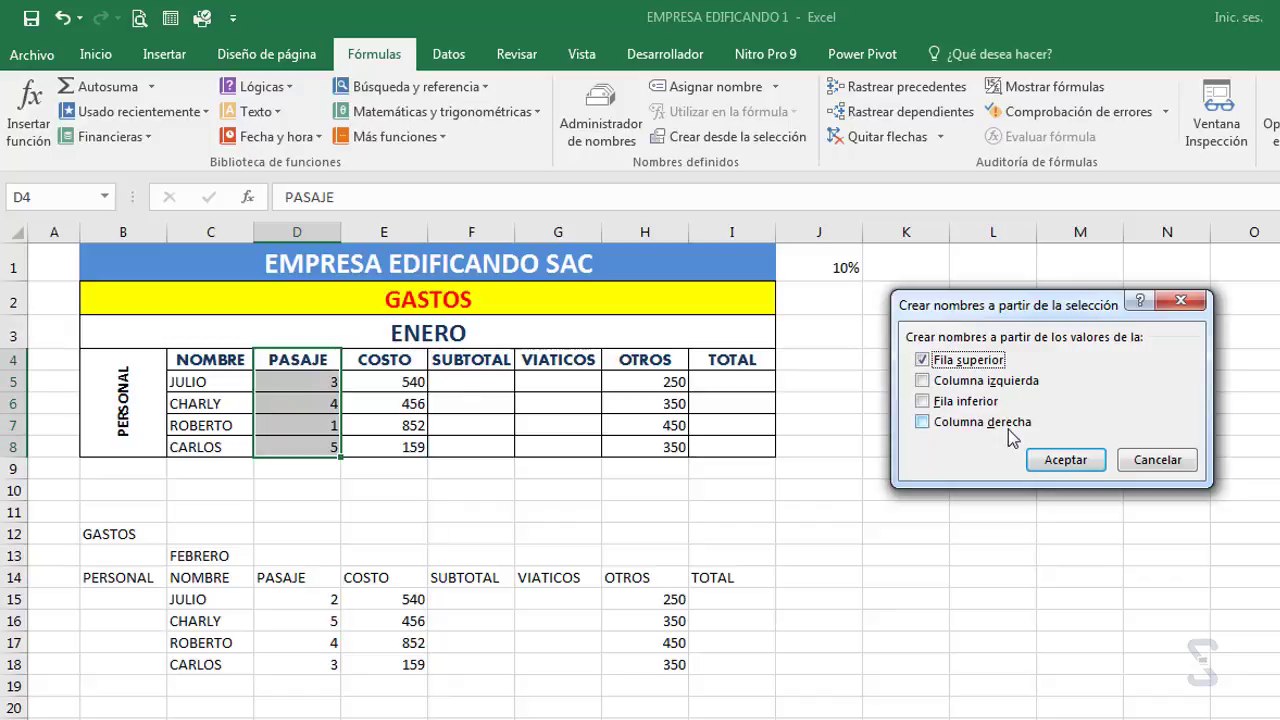
{"action": "left_click", "coordinate": [1063, 462]}
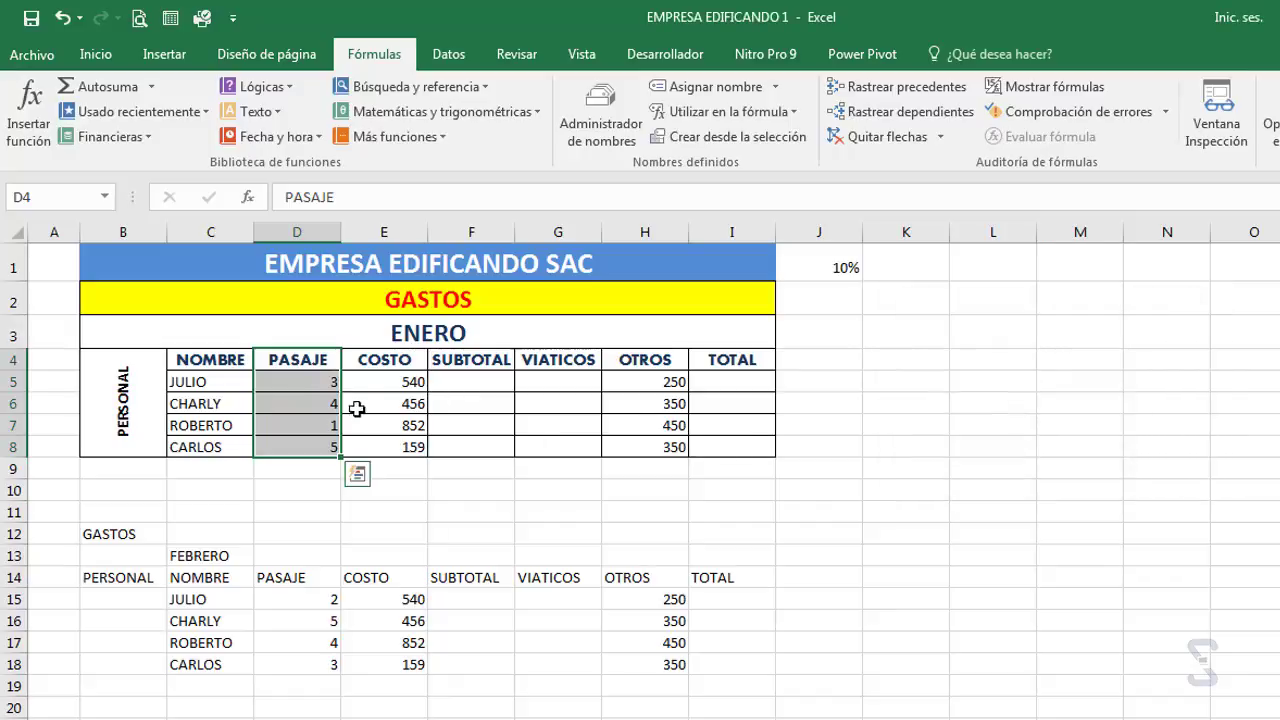
{"action": "left_click", "coordinate": [311, 379]}
{"action": "left_click_drag", "start_coordinate": [312, 381], "coordinate": [311, 448]}
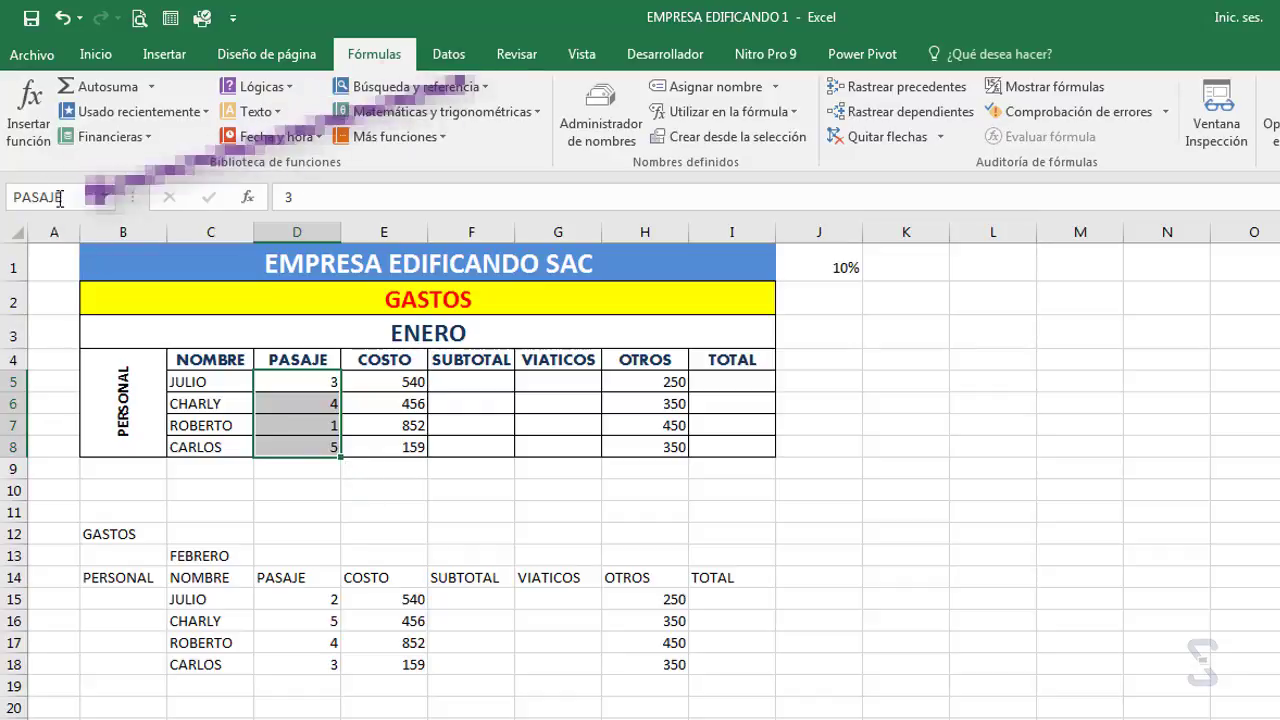
Create a named range for the COSTO column from E4:E8 using its top row as the name
{"action": "left_click", "coordinate": [404, 376]}
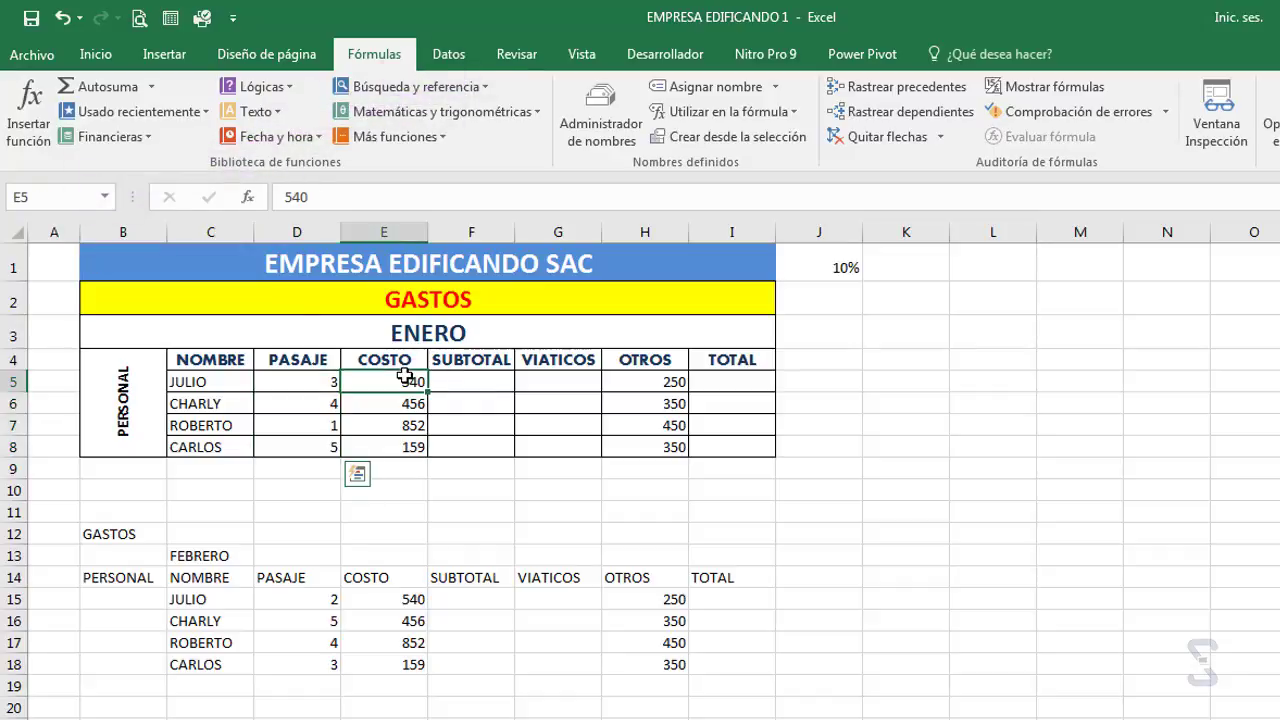
{"action": "left_click_drag", "start_coordinate": [408, 363], "coordinate": [410, 452]}
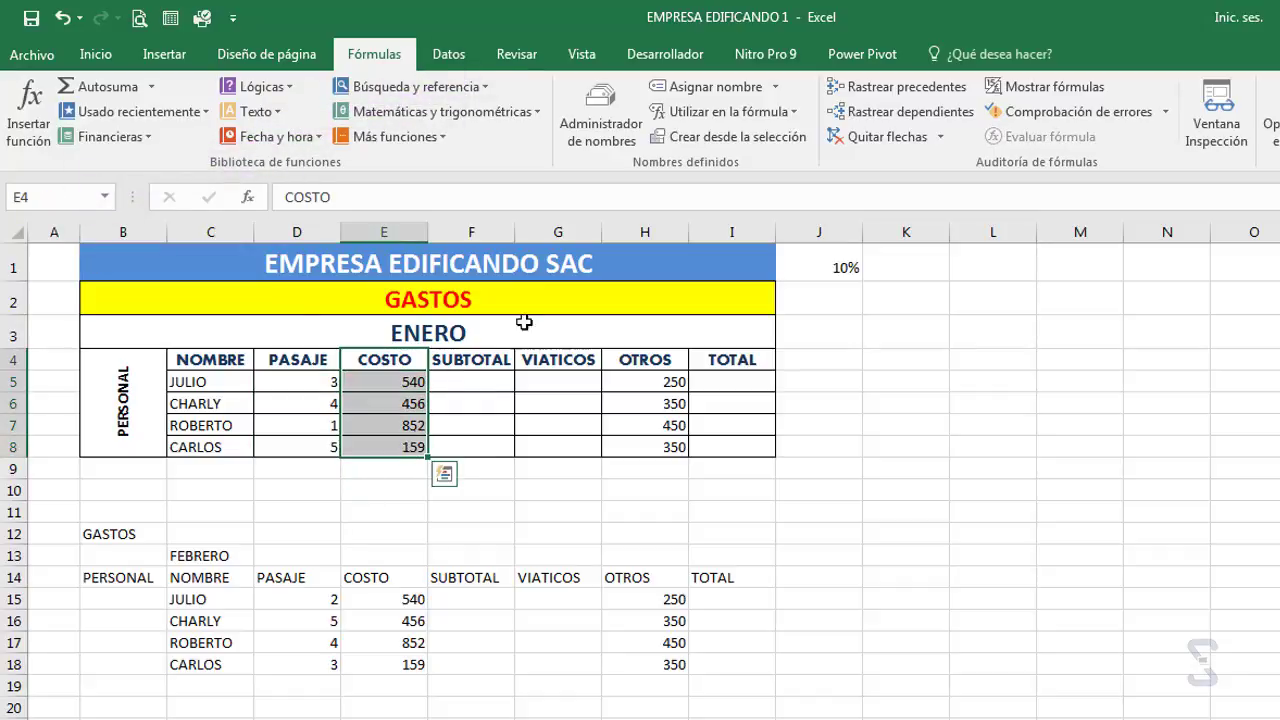
{"action": "left_click", "coordinate": [718, 138]}
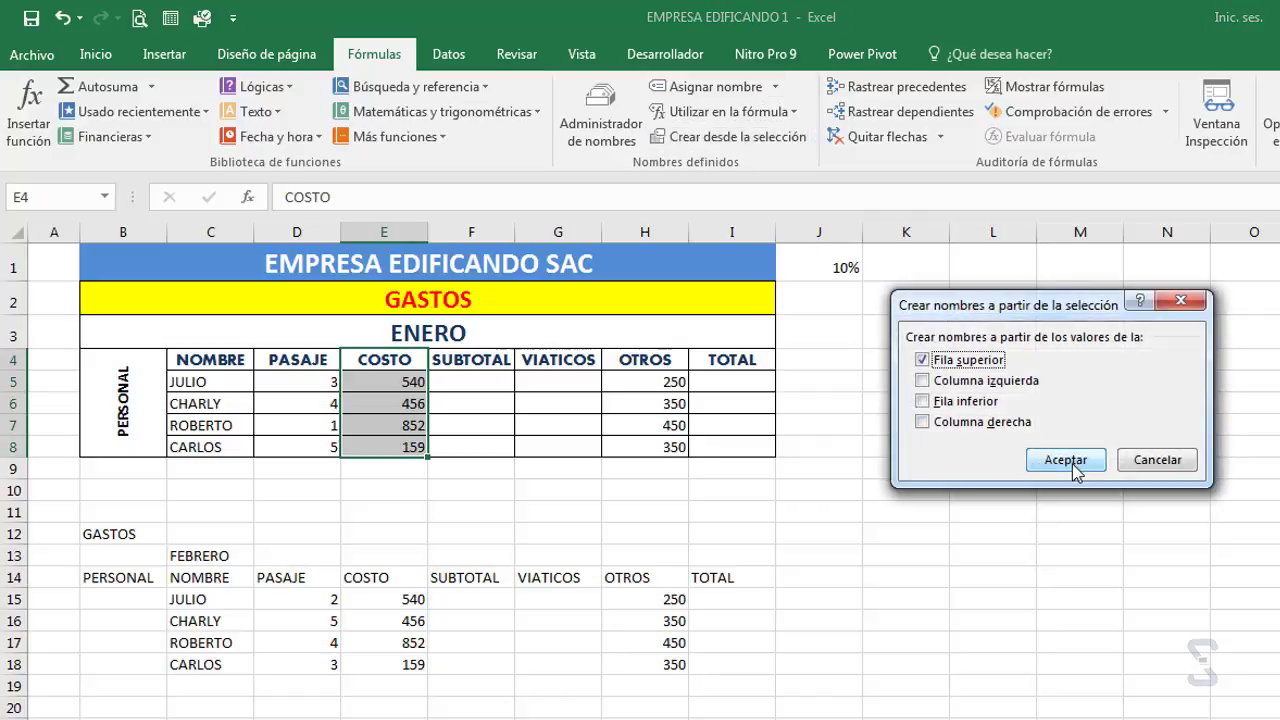
{"action": "left_click", "coordinate": [1065, 460]}
{"action": "left_click", "coordinate": [410, 385]}
Enter the subtotal formula =PASAJE*COSTO in F5 using the named ranges
{"action": "left_click", "coordinate": [484, 389]}
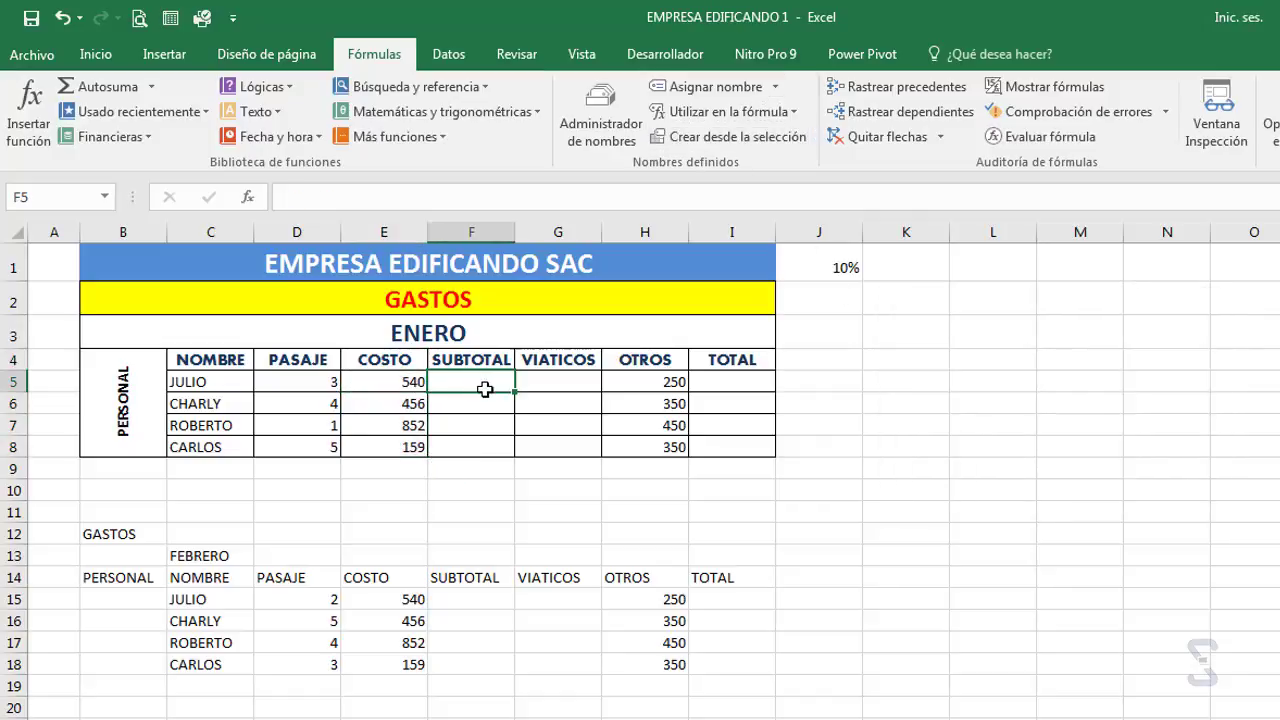
{"action": "type", "text": "=PA"}
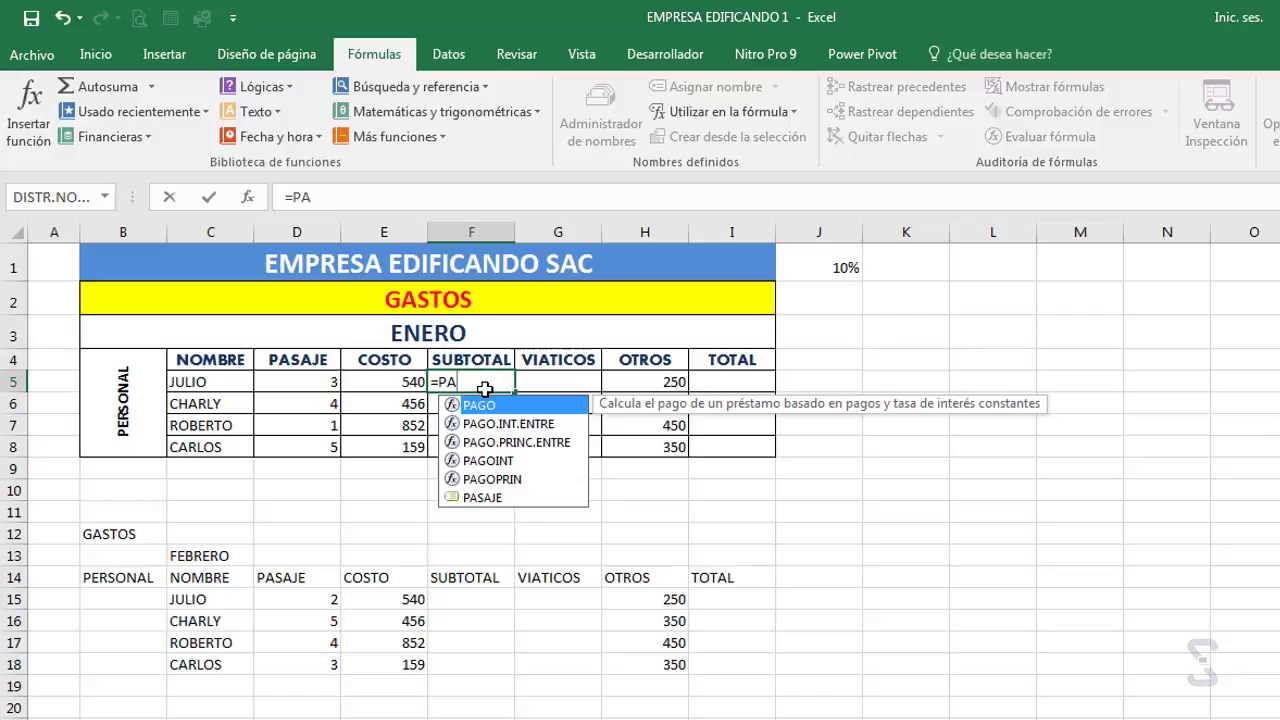
{"action": "double_click", "coordinate": [489, 498]}
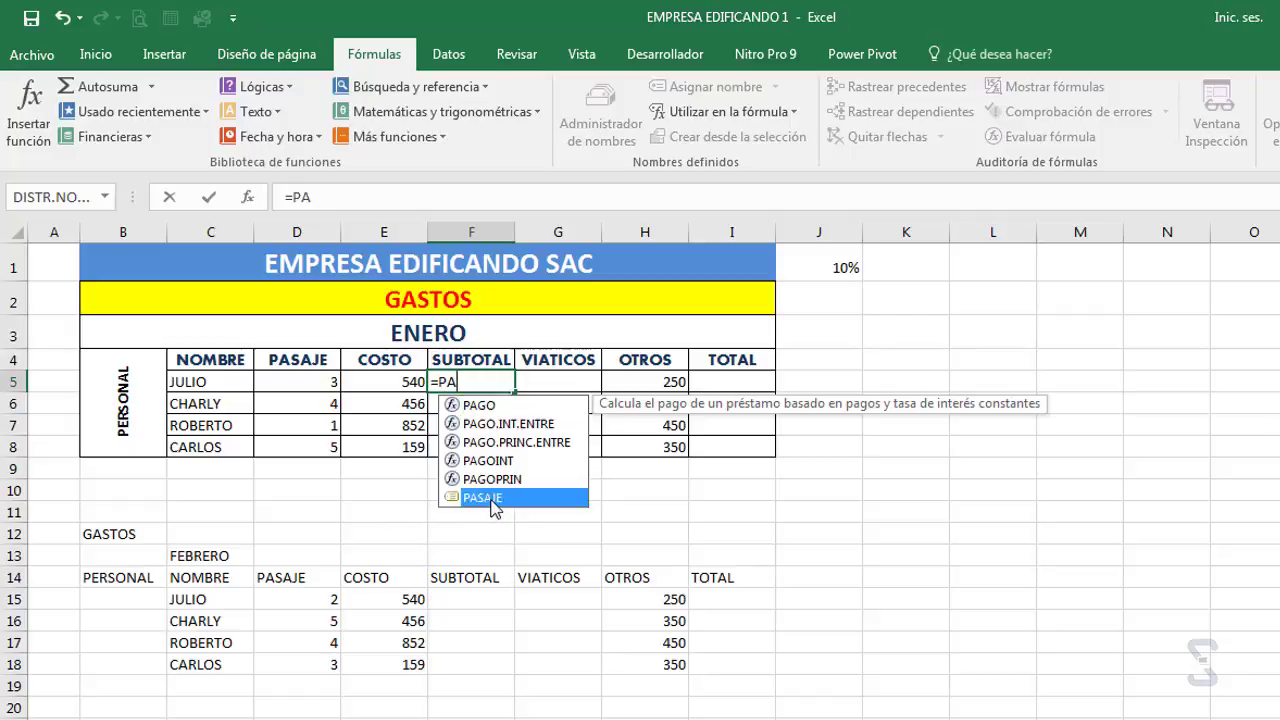
{"action": "type", "text": "*"}
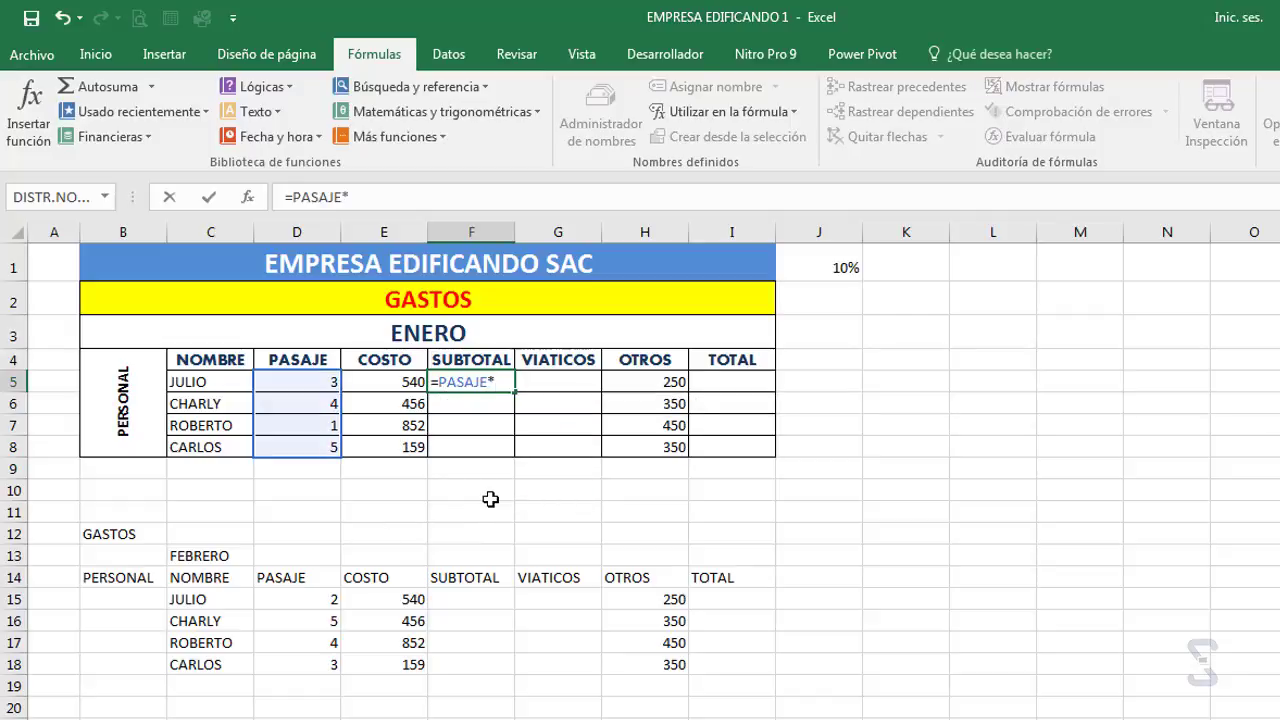
{"action": "type", "text": "CO"}
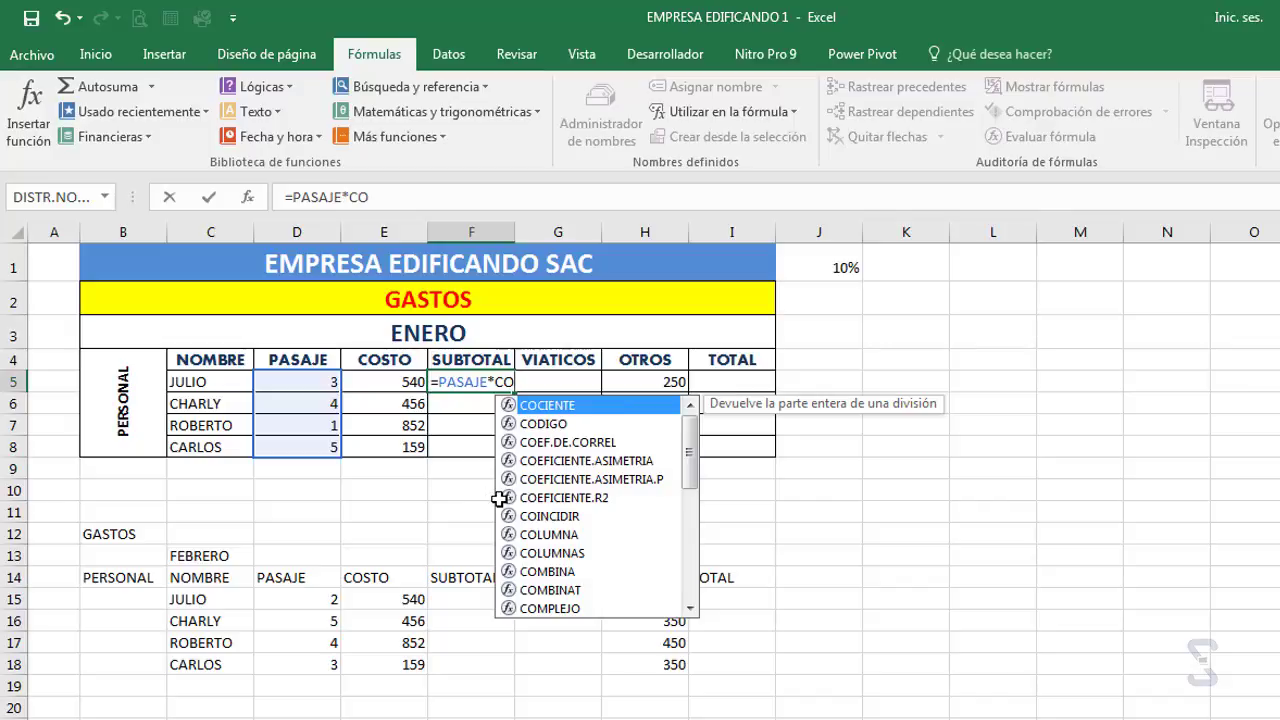
{"action": "type", "text": "S"}
{"action": "double_click", "coordinate": [541, 447]}
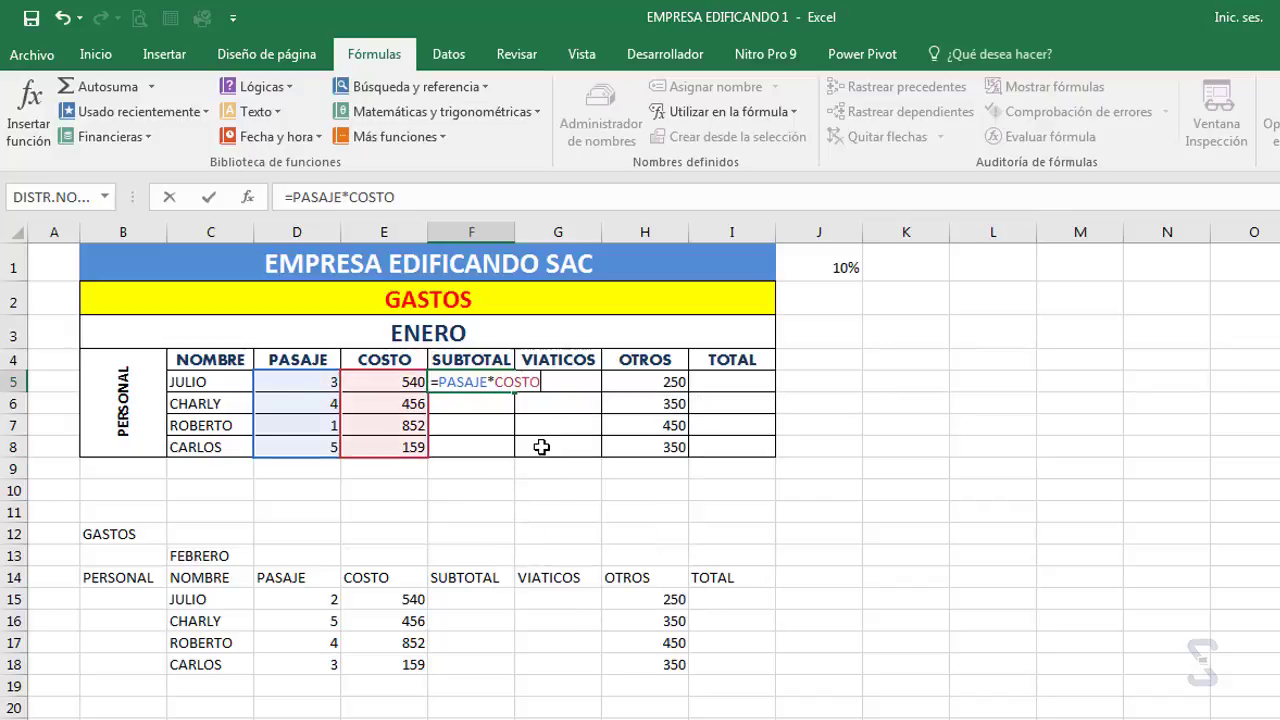
{"action": "key", "text": "Return"}
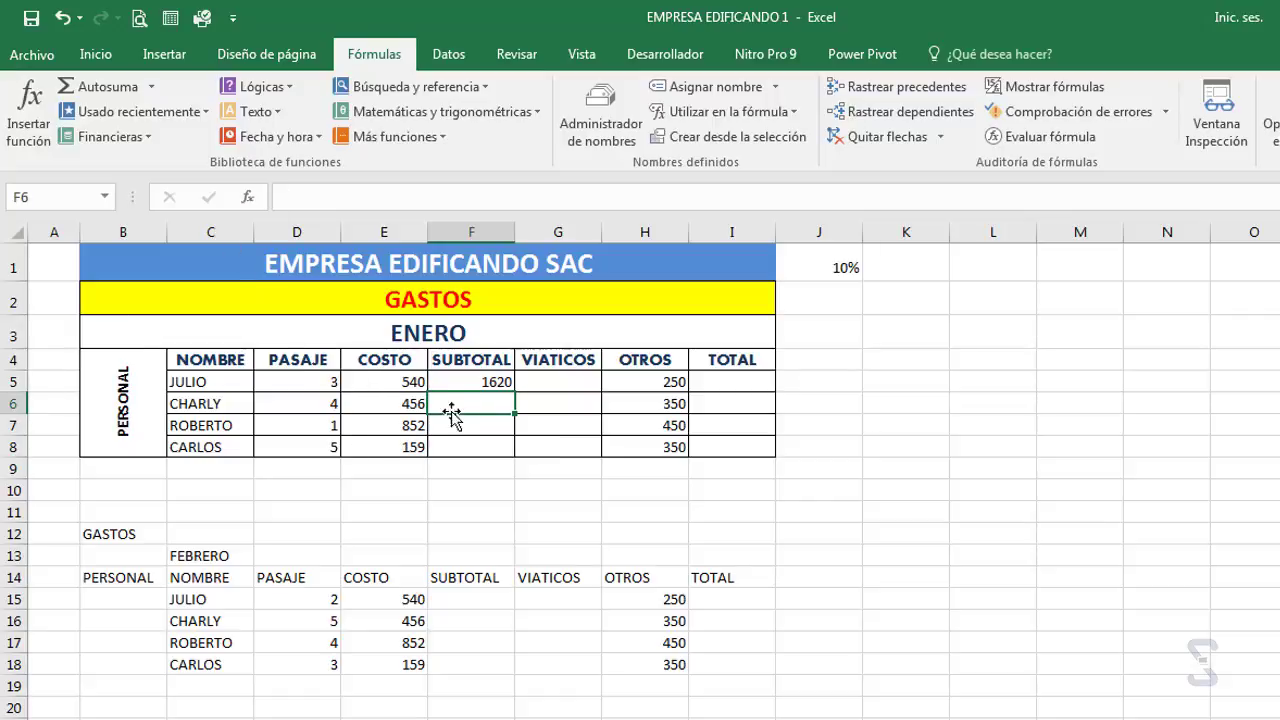
Review the F5 formula and the ranges it uses, and fill it down the SUBTOTAL column to F8
{"action": "left_click", "coordinate": [492, 382]}
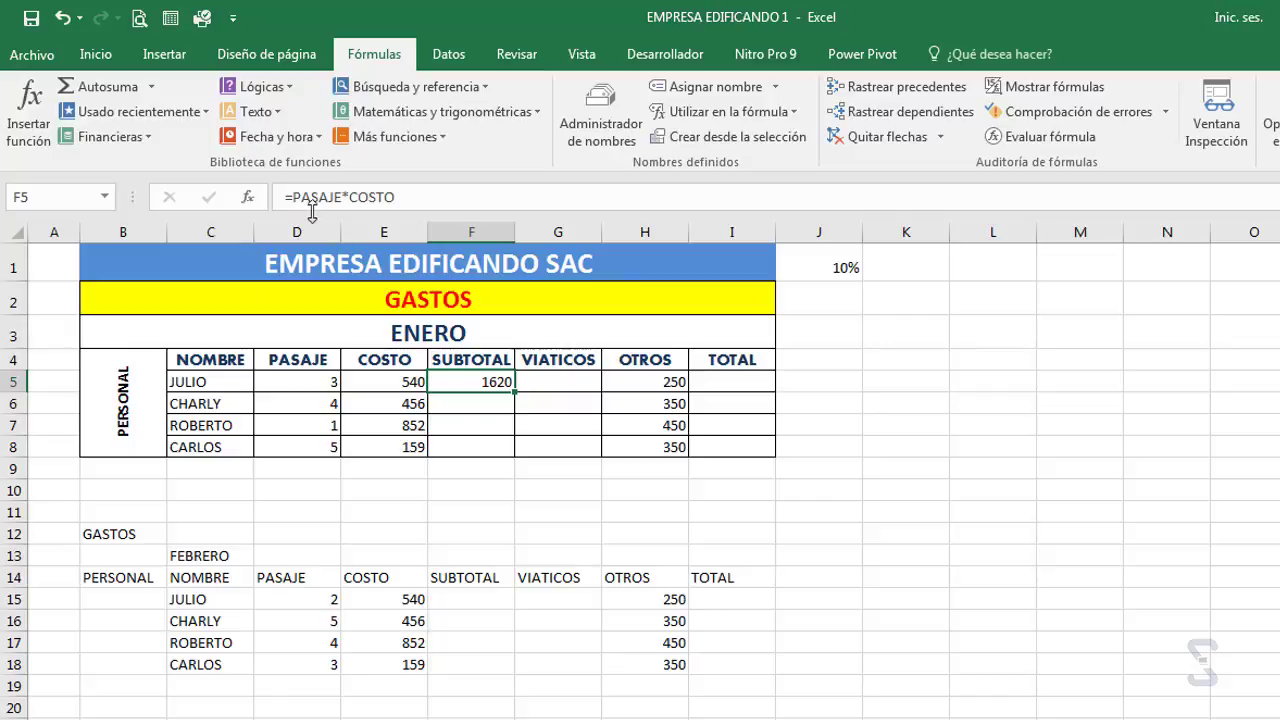
{"action": "left_click", "coordinate": [326, 397]}
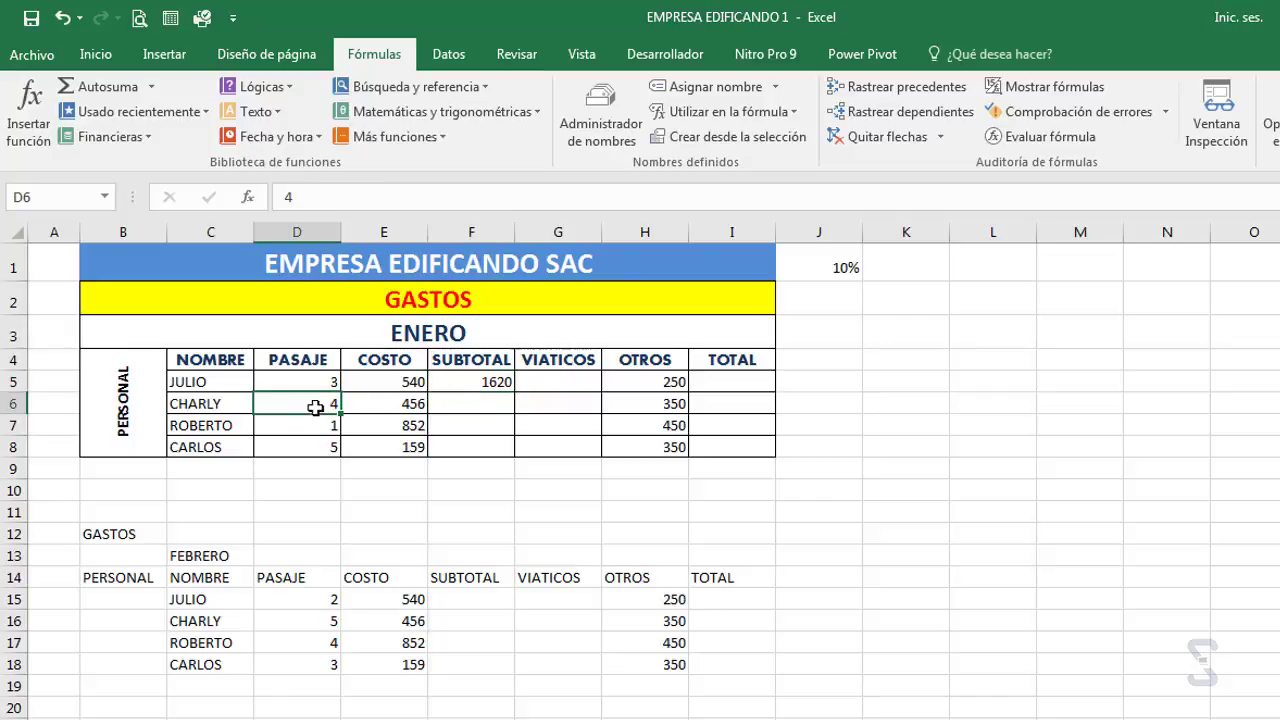
{"action": "left_click", "coordinate": [499, 388]}
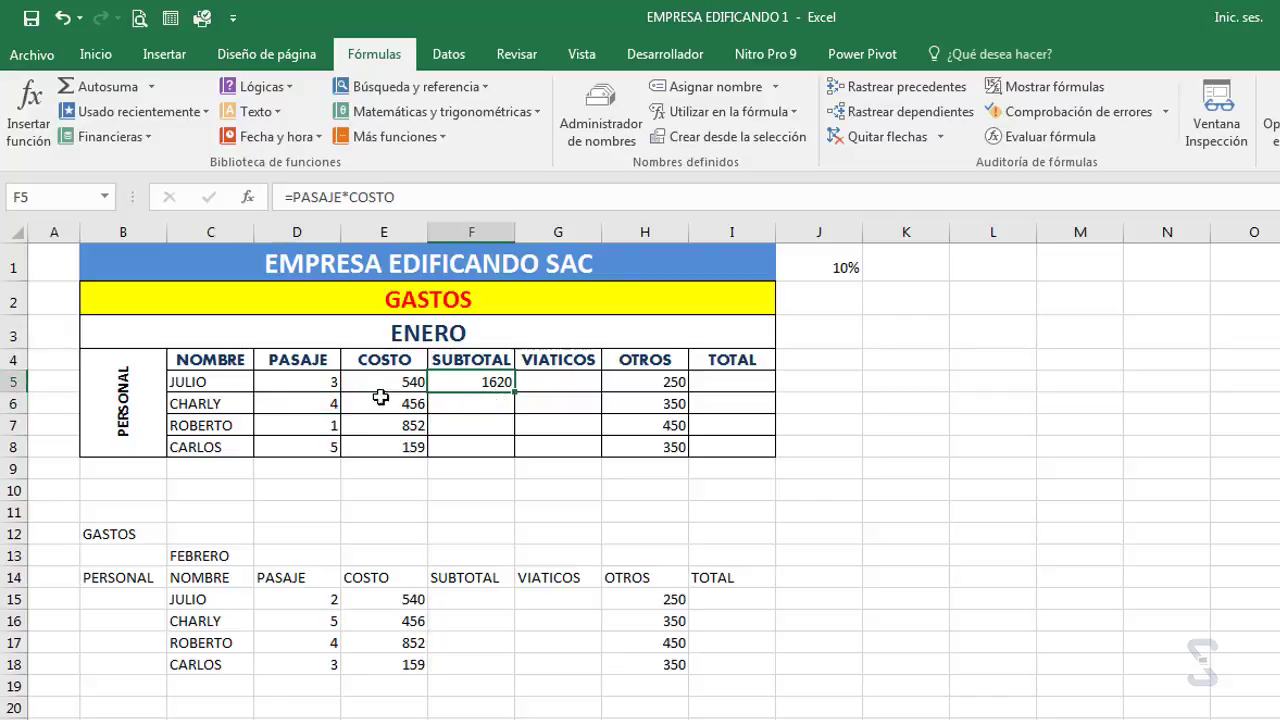
{"action": "left_click_drag", "start_coordinate": [329, 382], "coordinate": [329, 443]}
{"action": "left_click_drag", "start_coordinate": [395, 382], "coordinate": [362, 470]}
{"action": "left_click", "coordinate": [471, 382]}
{"action": "left_click_drag", "start_coordinate": [514, 389], "coordinate": [516, 456]}
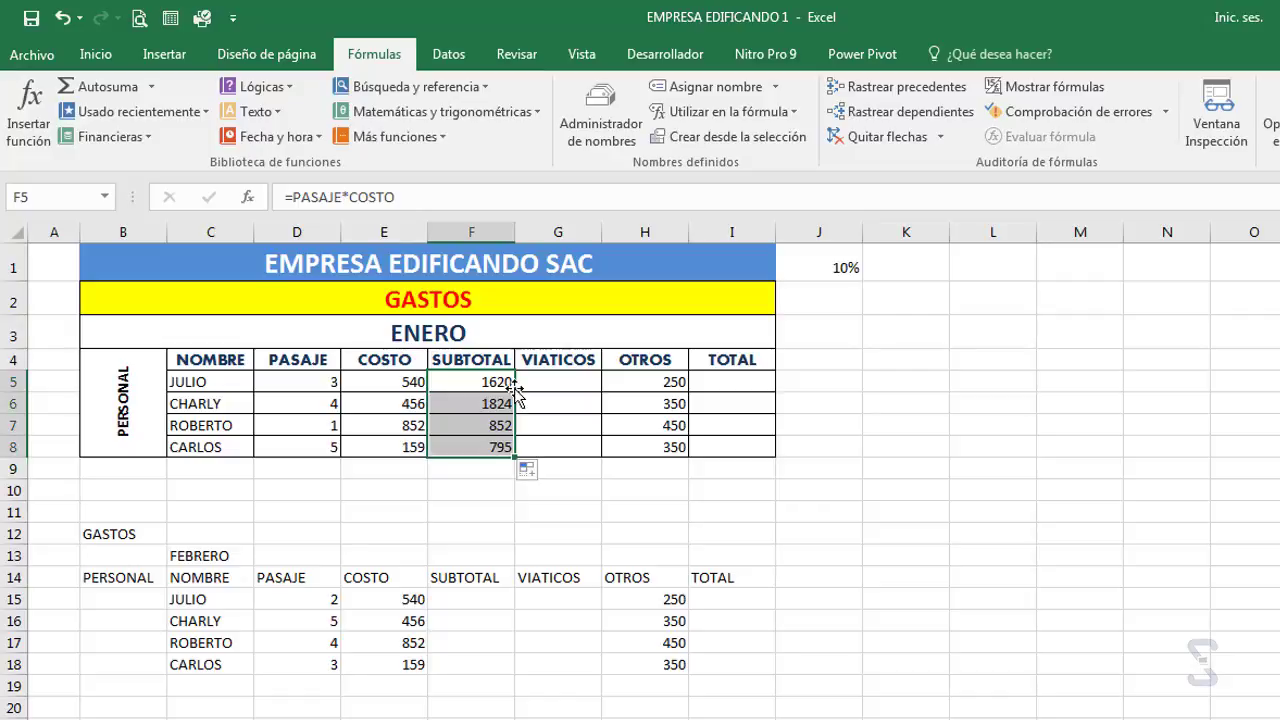
Check the formula in each SUBTOTAL cell of the ENERO table, F5 through F8
{"action": "left_click", "coordinate": [511, 384]}
{"action": "key", "text": "Down"}
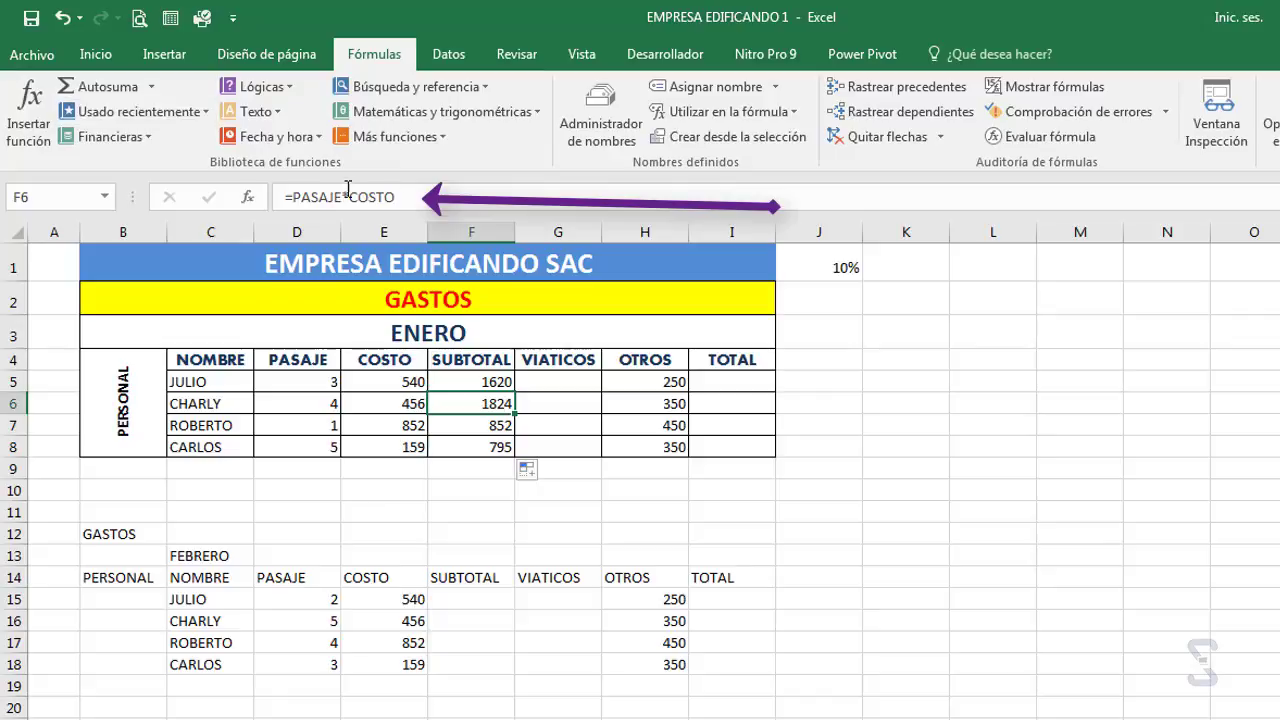
{"action": "key", "text": "Down"}
{"action": "key", "text": "Down"}
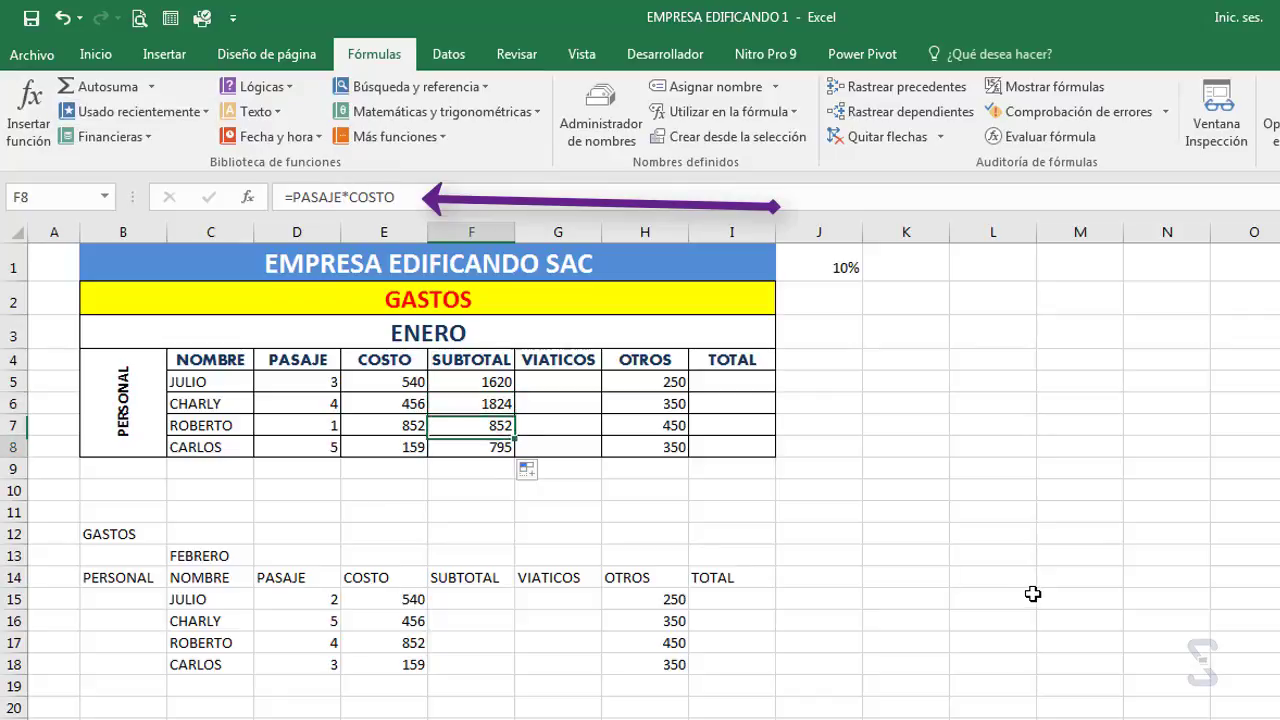
{"action": "key", "text": "Up"}
{"action": "key", "text": "Up"}
{"action": "key", "text": "Up"}
{"action": "key", "text": "Up"}
{"action": "key", "text": "Down"}
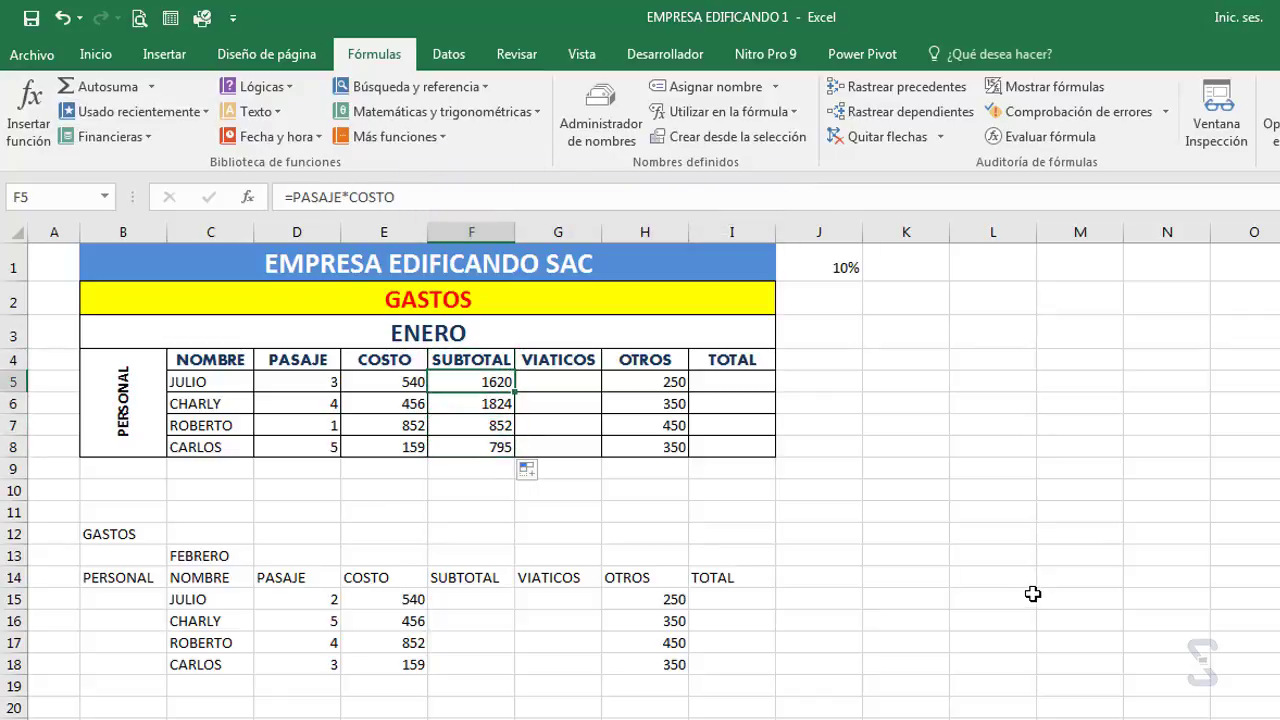
{"action": "key", "text": "Right"}
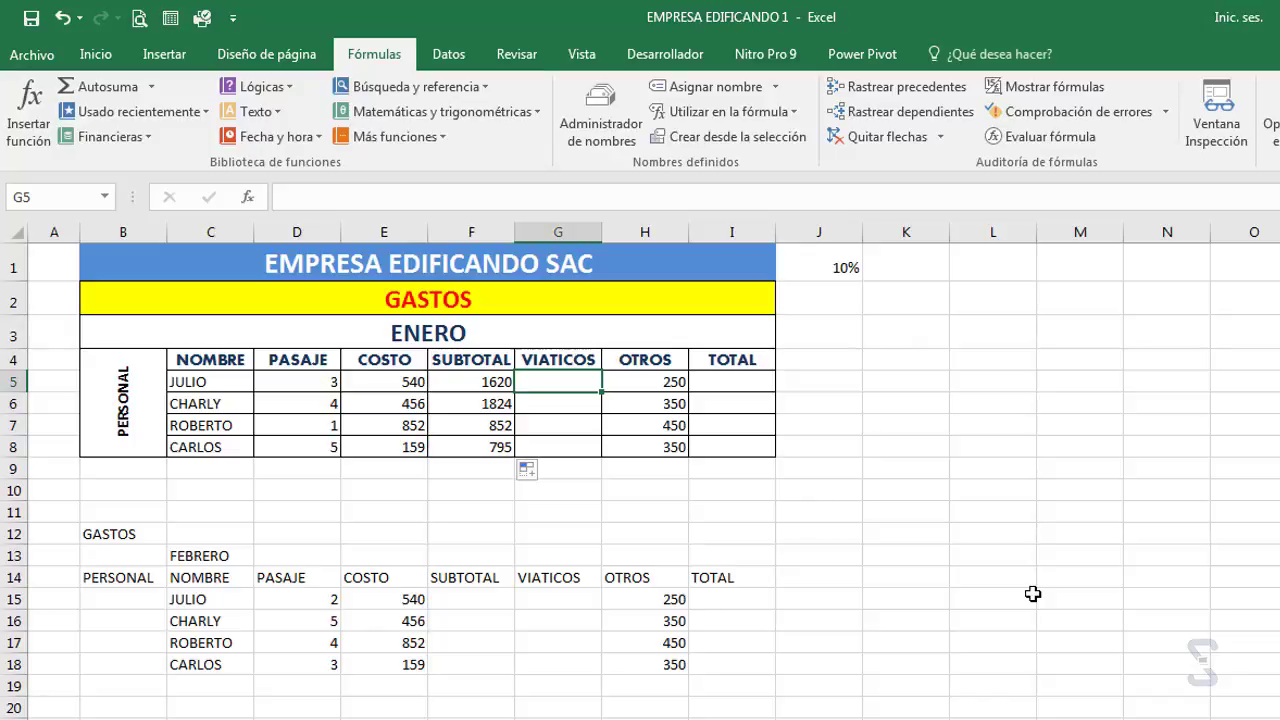
Name the 10% cell J1 PorViatico
{"action": "left_click", "coordinate": [825, 269]}
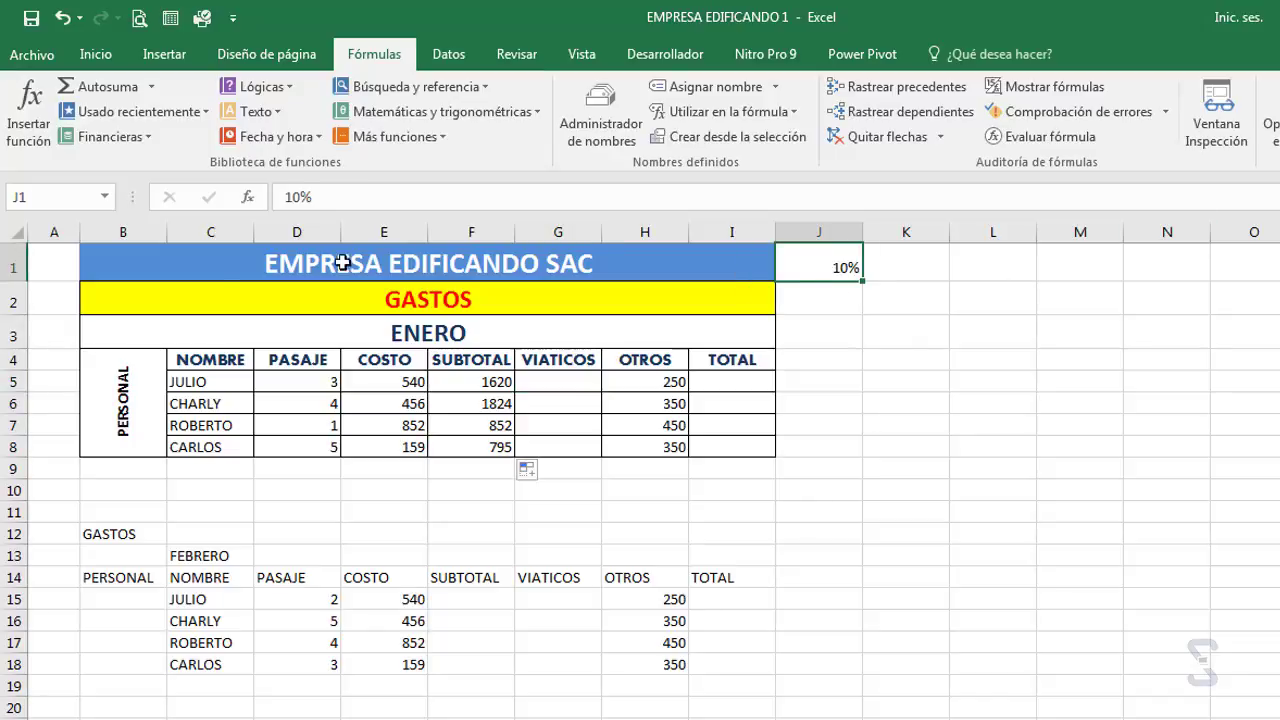
{"action": "left_click", "coordinate": [62, 197]}
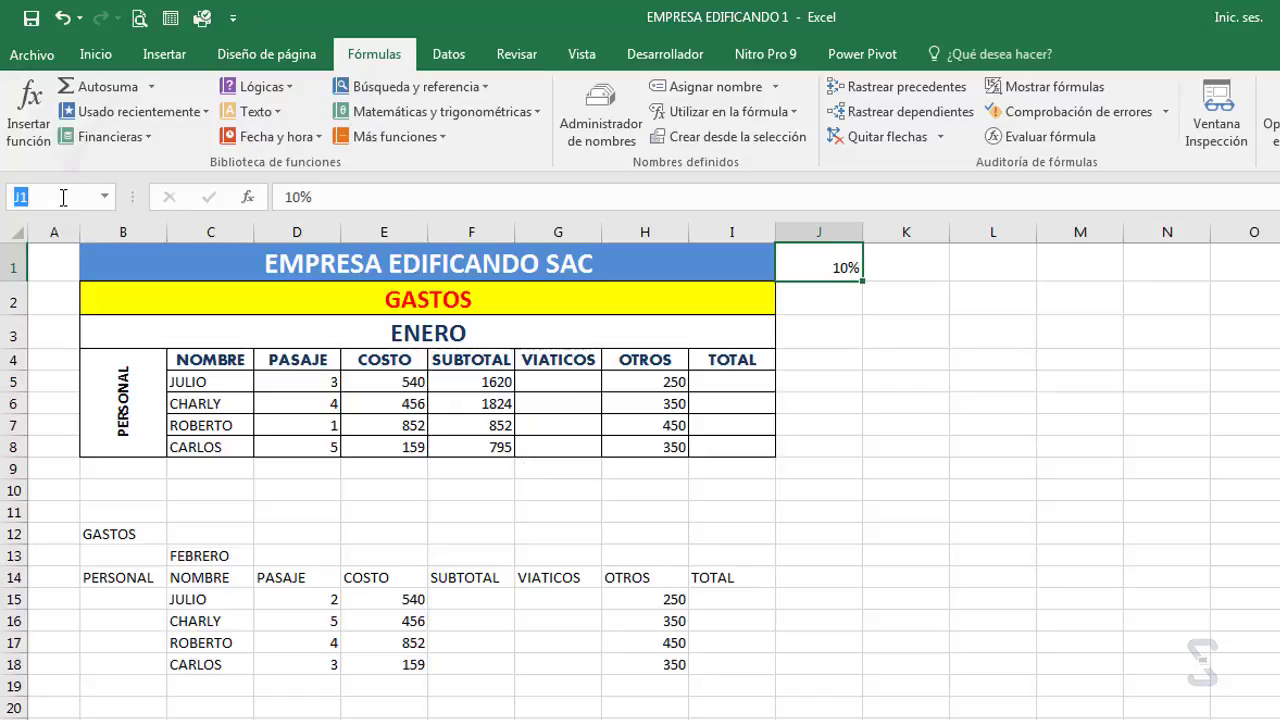
{"action": "type", "text": "pOR"}
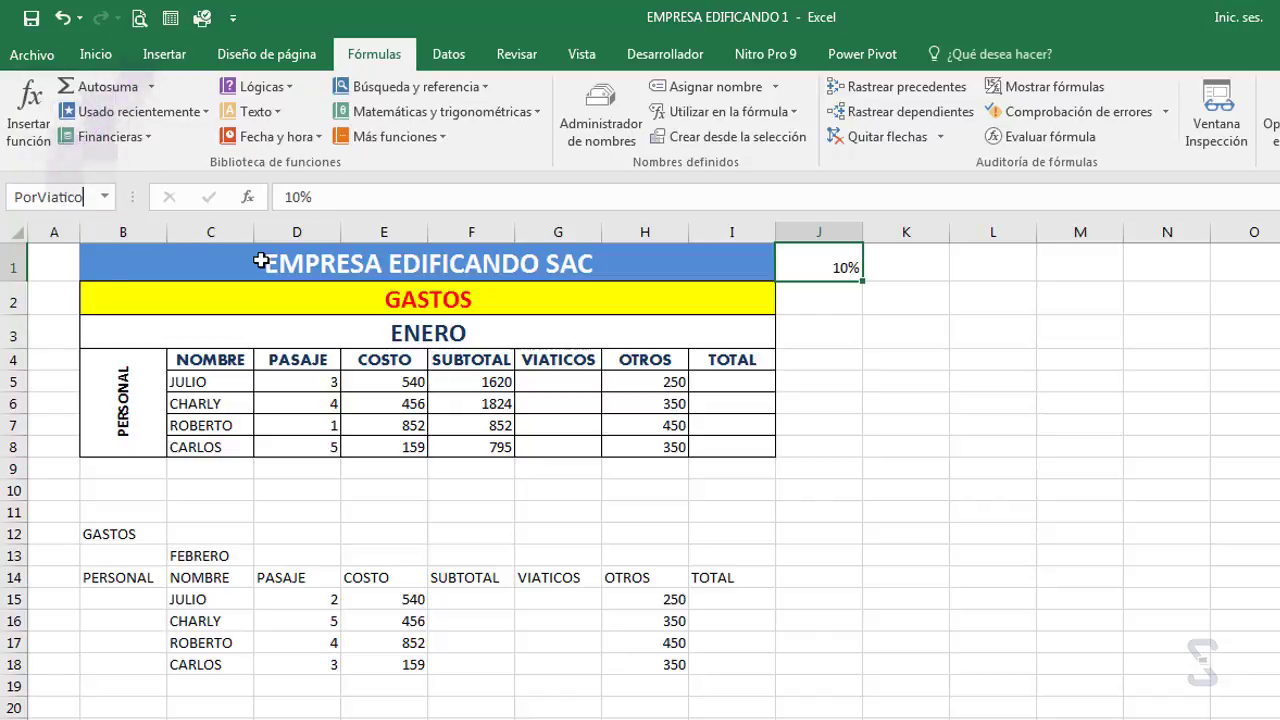
{"action": "key", "text": "Return"}
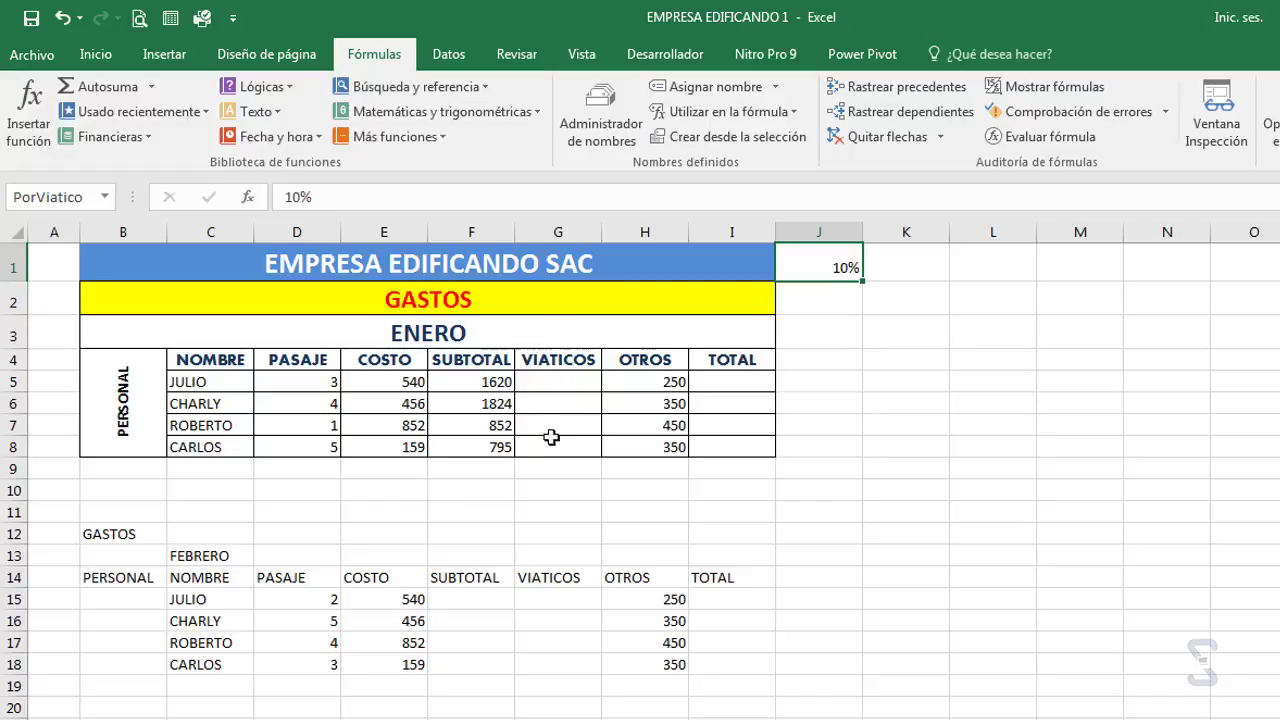
Enter the per diem formula =F5*PorViatico in G5 and fill it down the VIATICOS column to G8
{"action": "left_click", "coordinate": [546, 383]}
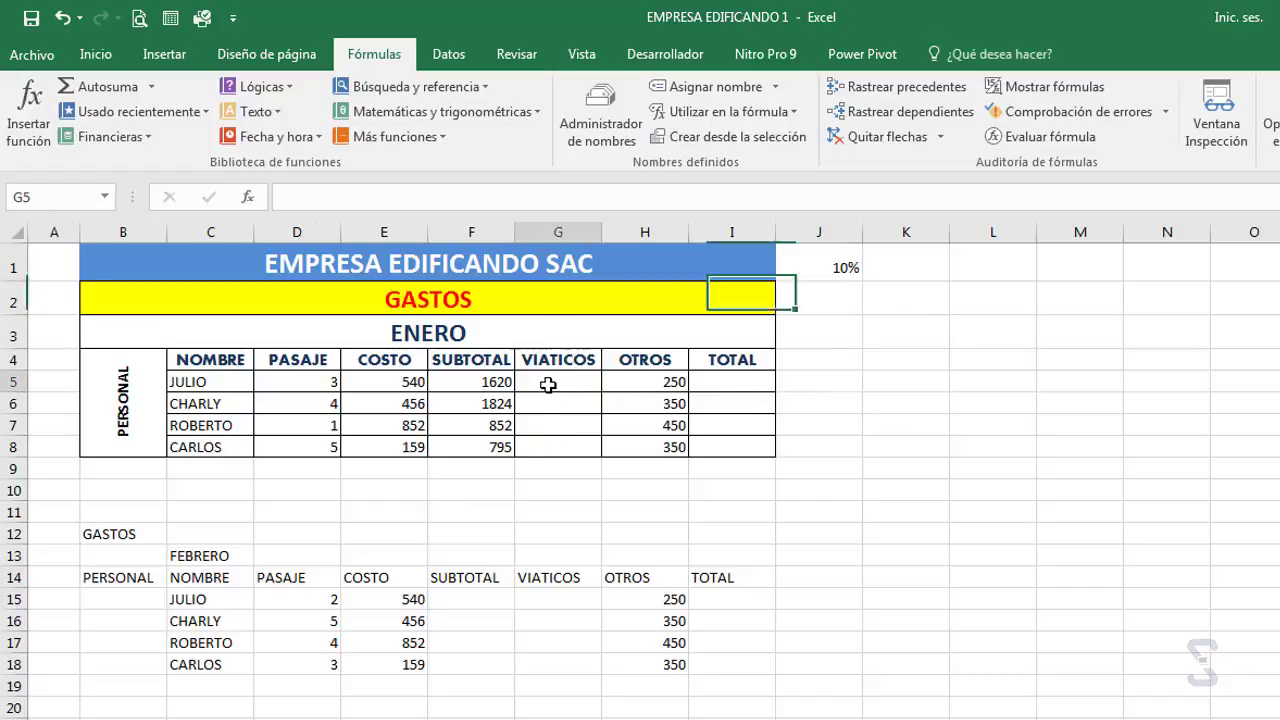
{"action": "type", "text": "="}
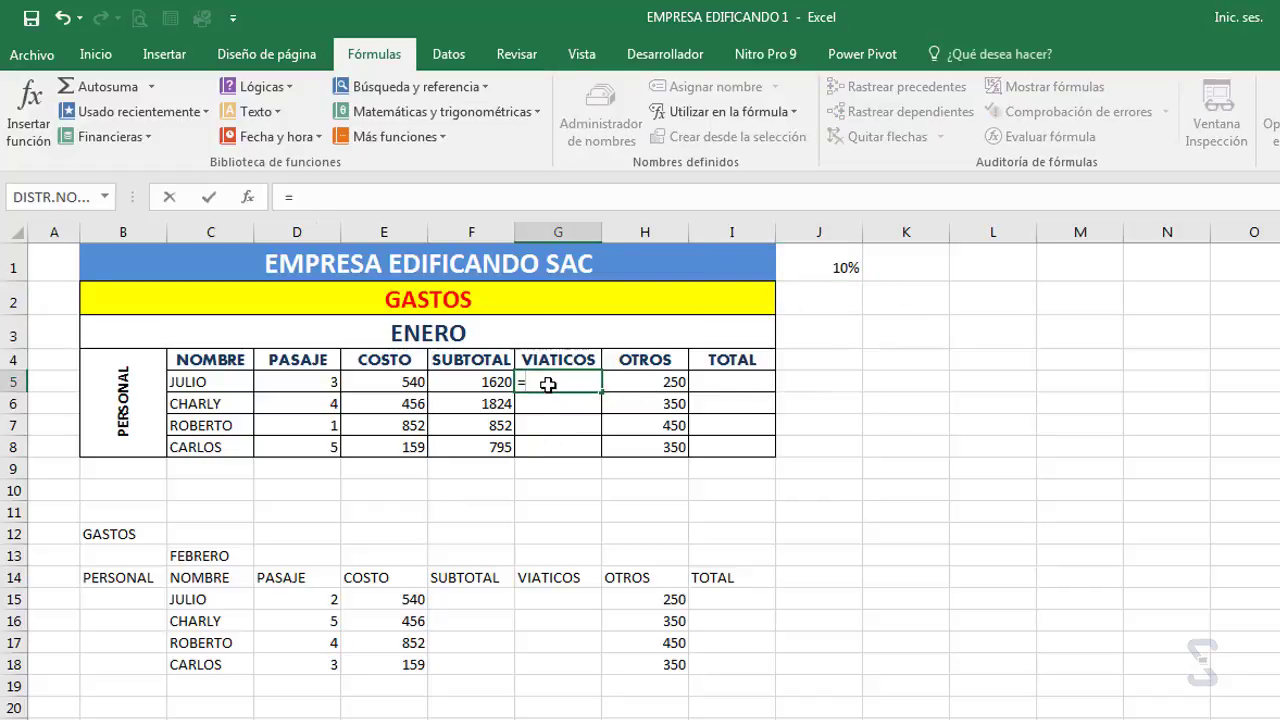
{"action": "key", "text": "Left"}
{"action": "type", "text": "*"}
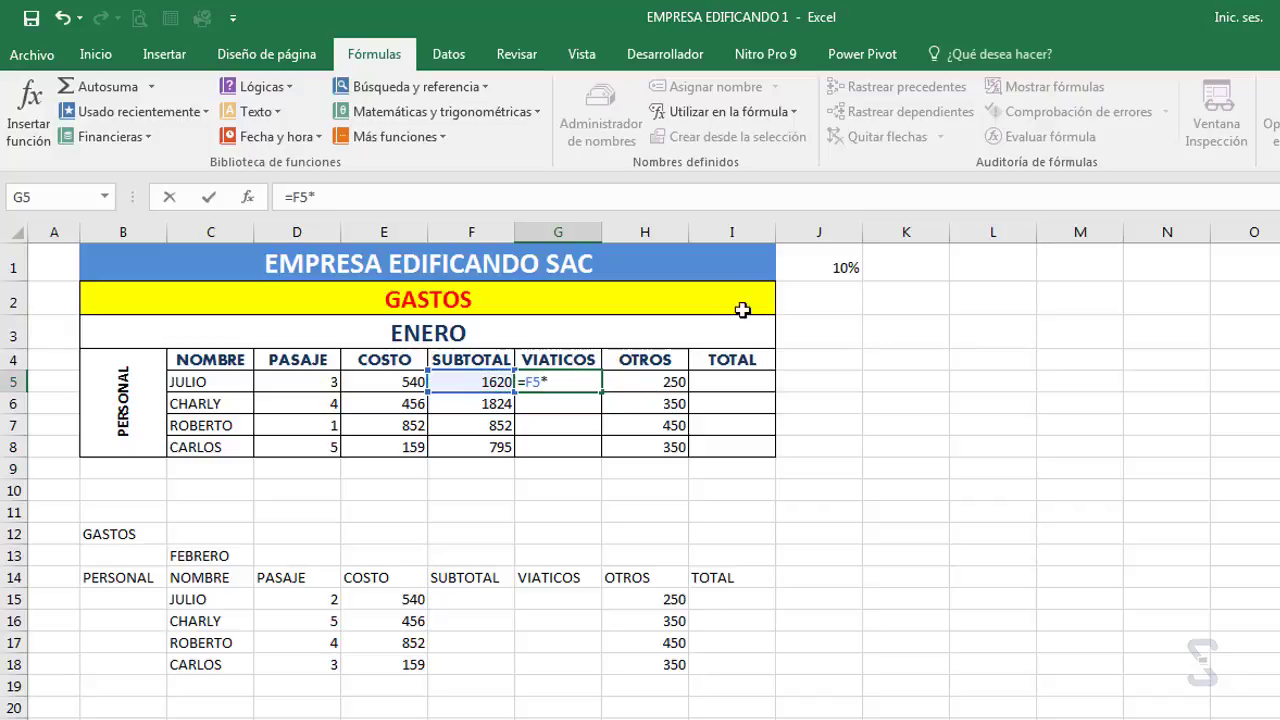
{"action": "left_click", "coordinate": [835, 263]}
{"action": "key", "text": "Return"}
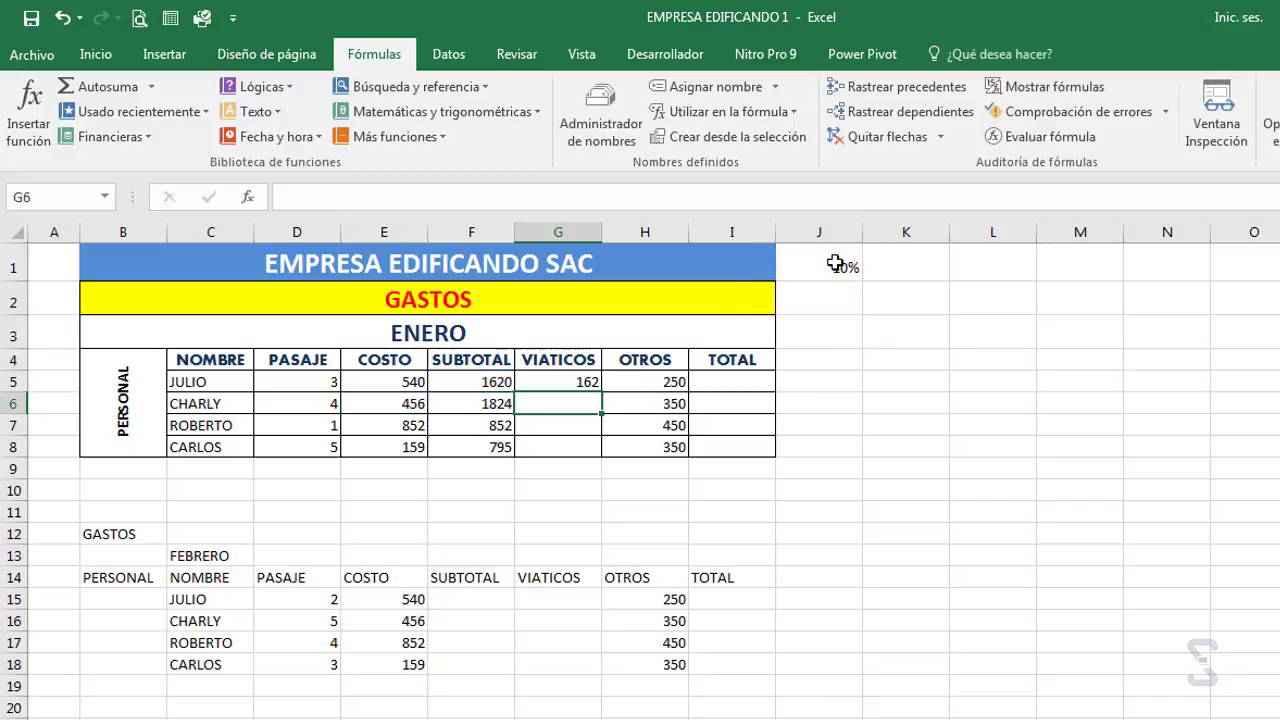
{"action": "key", "text": "Up"}
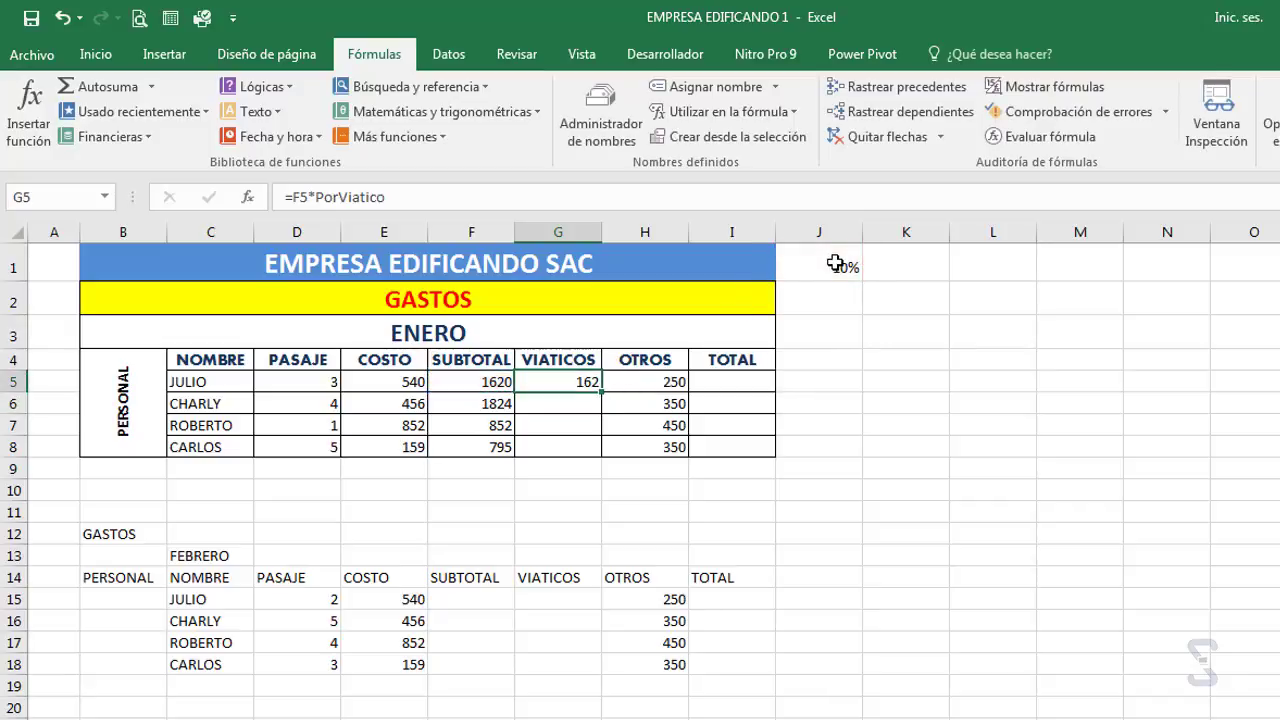
{"action": "double_click", "coordinate": [600, 393]}
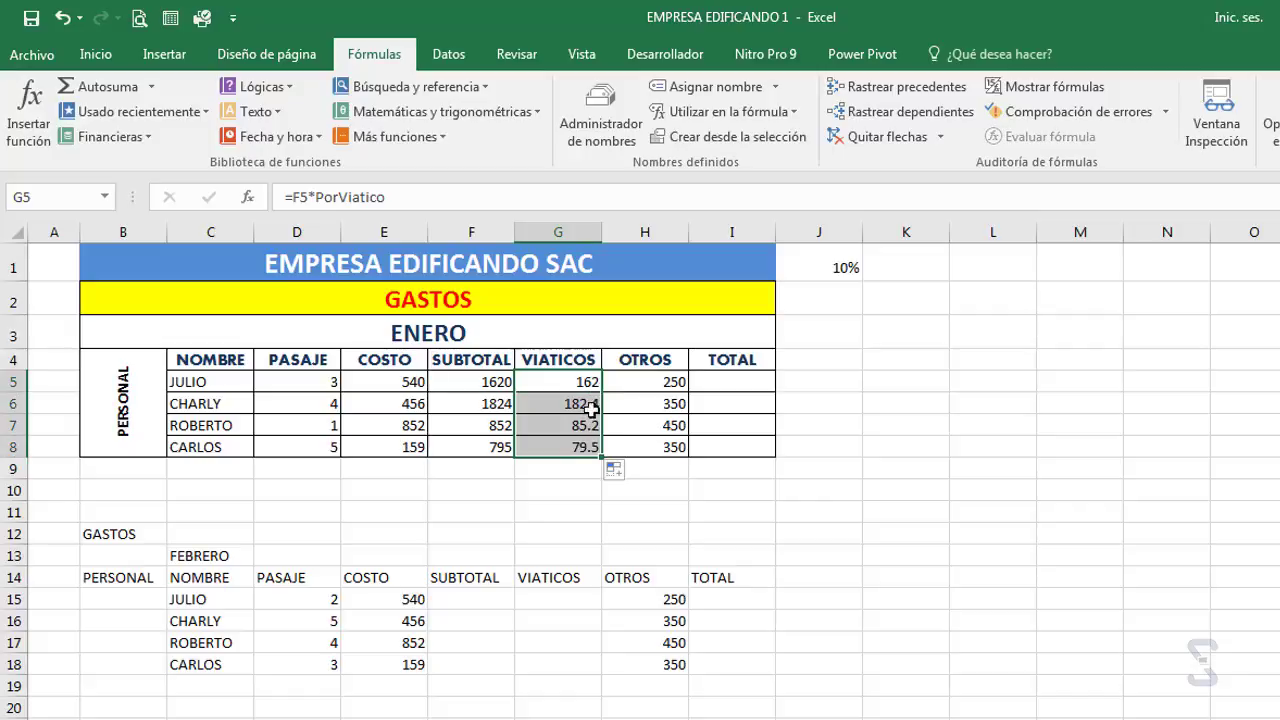
Check the formula in each VIATICOS cell of the ENERO table, G5 through G8
{"action": "left_click", "coordinate": [590, 385]}
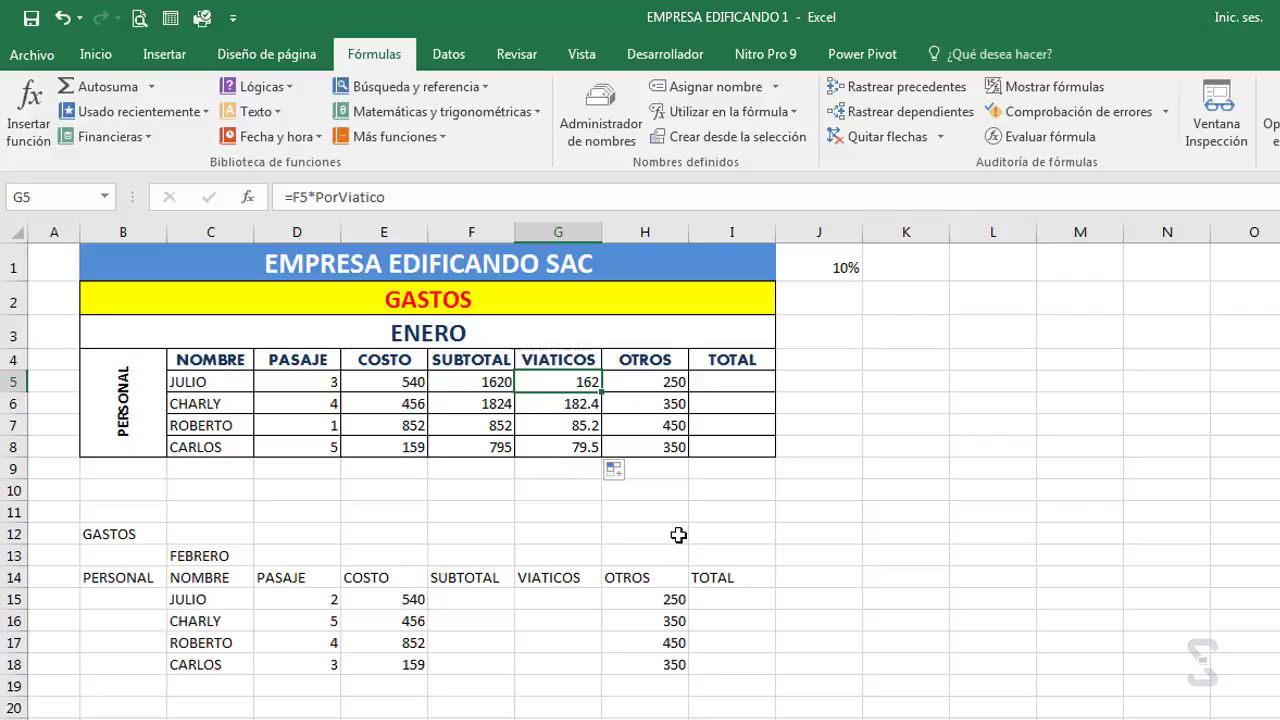
{"action": "left_click", "coordinate": [573, 409]}
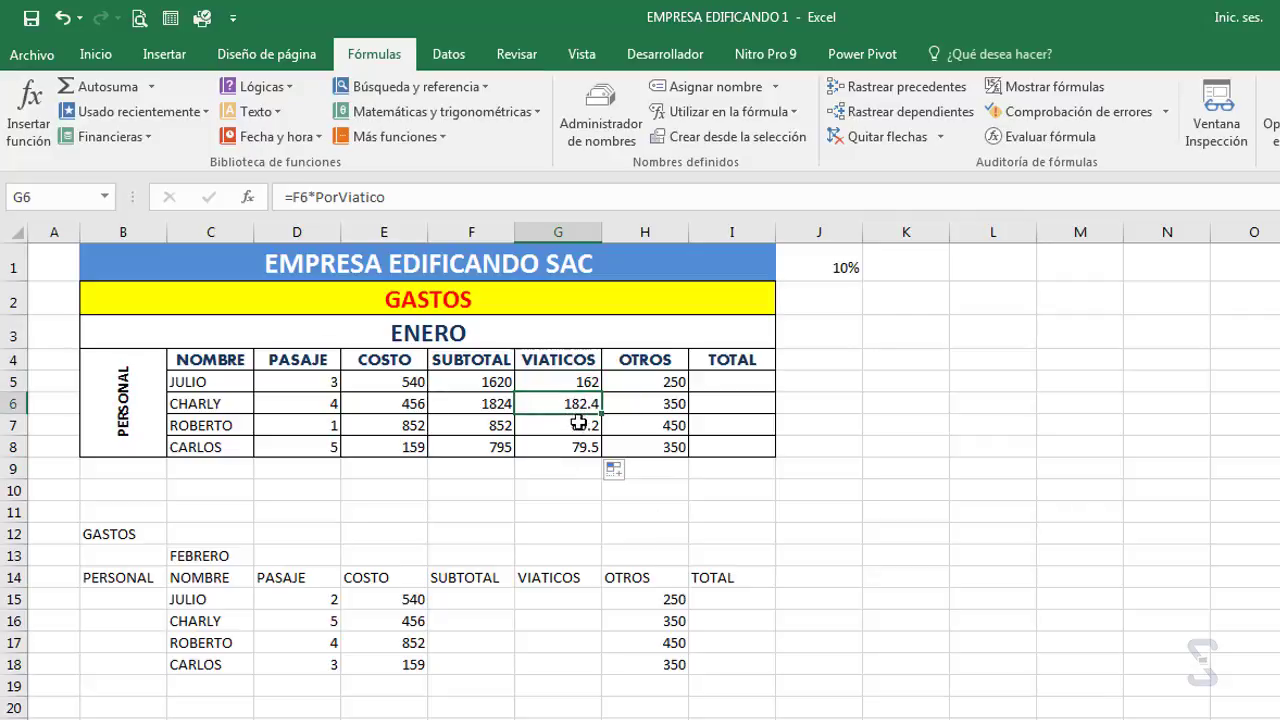
{"action": "left_click", "coordinate": [581, 427]}
{"action": "left_click", "coordinate": [583, 448]}
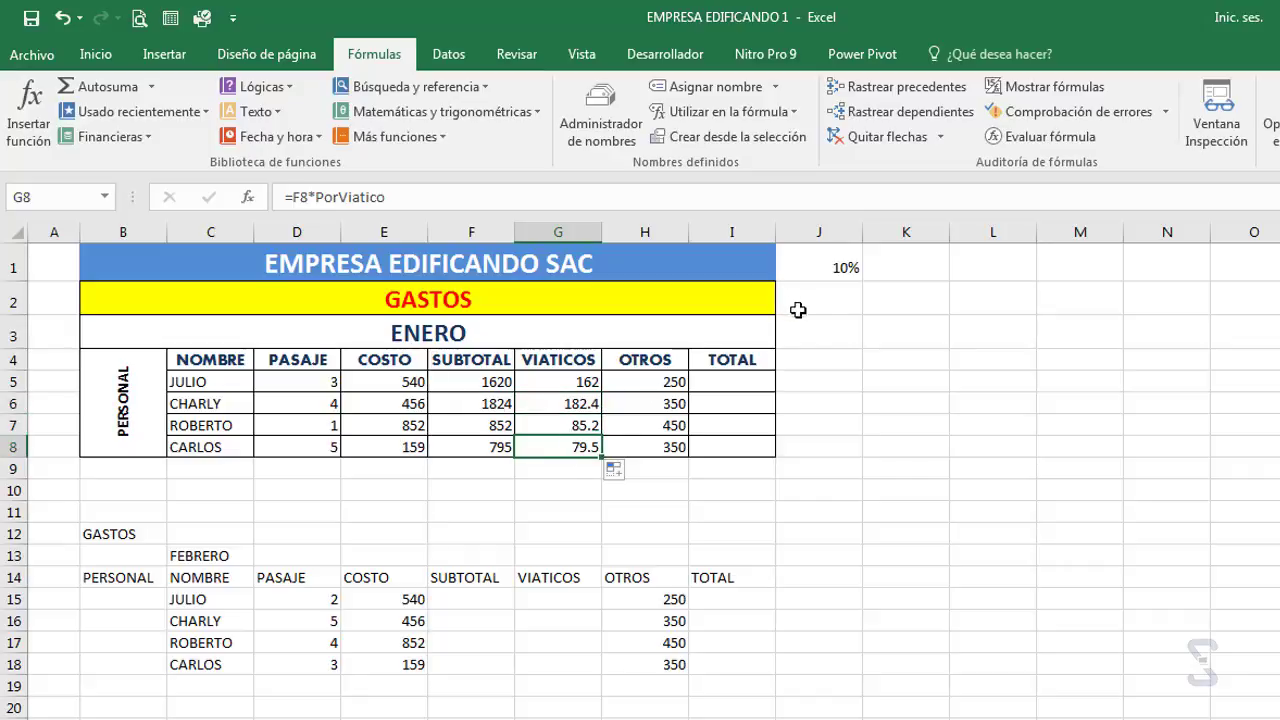
Move the 10% cell from J1 to O1 and check the VIATICOS formula in G5
{"action": "left_click", "coordinate": [836, 268]}
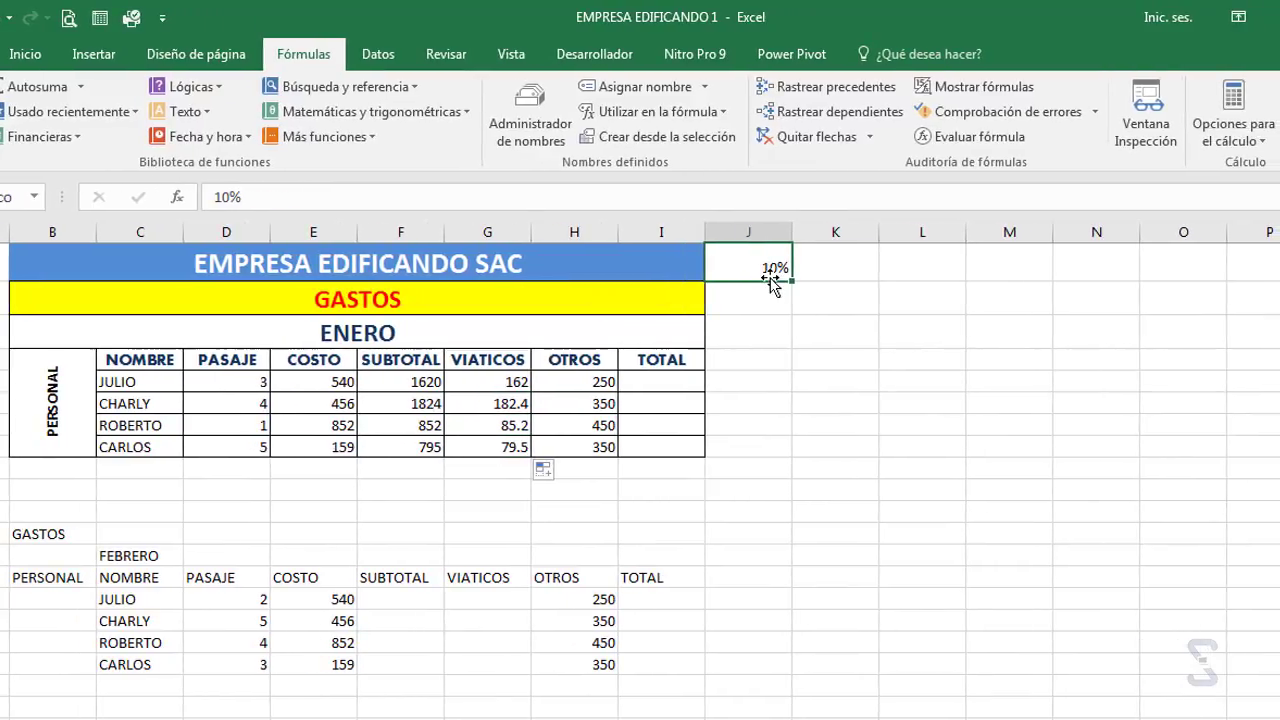
{"action": "left_click_drag", "start_coordinate": [772, 284], "coordinate": [1157, 290]}
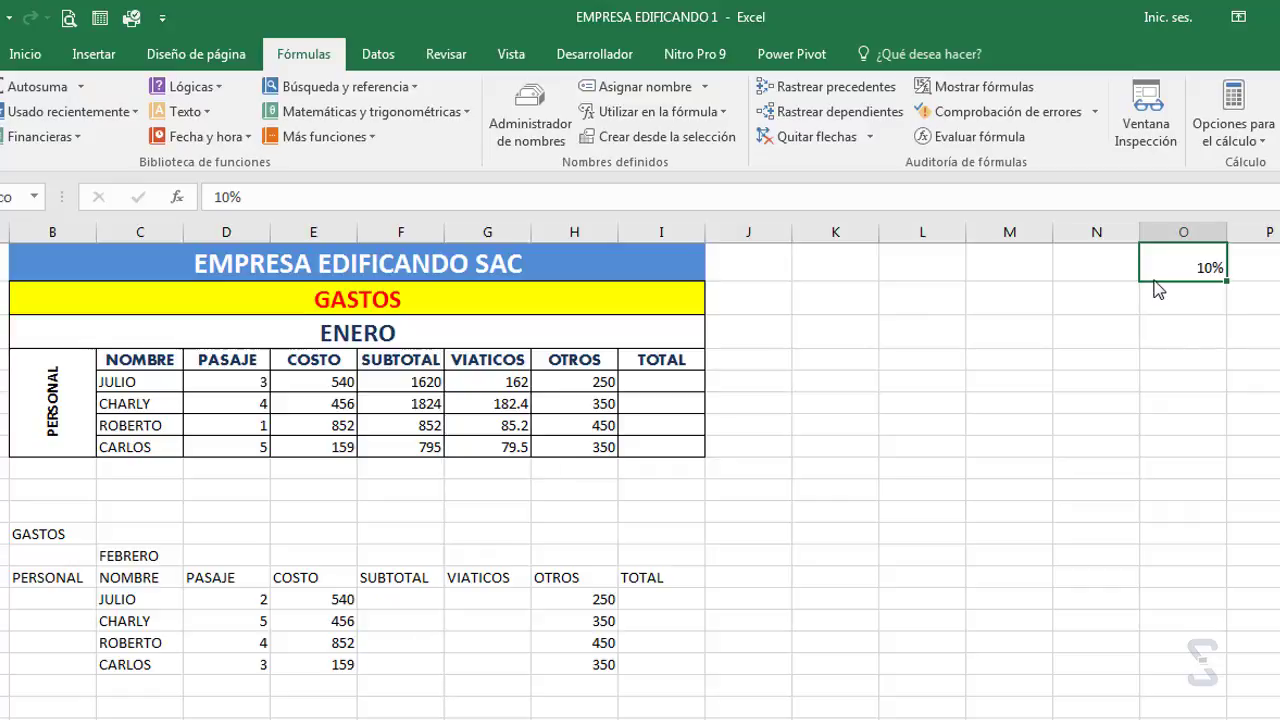
{"action": "left_click", "coordinate": [489, 384]}
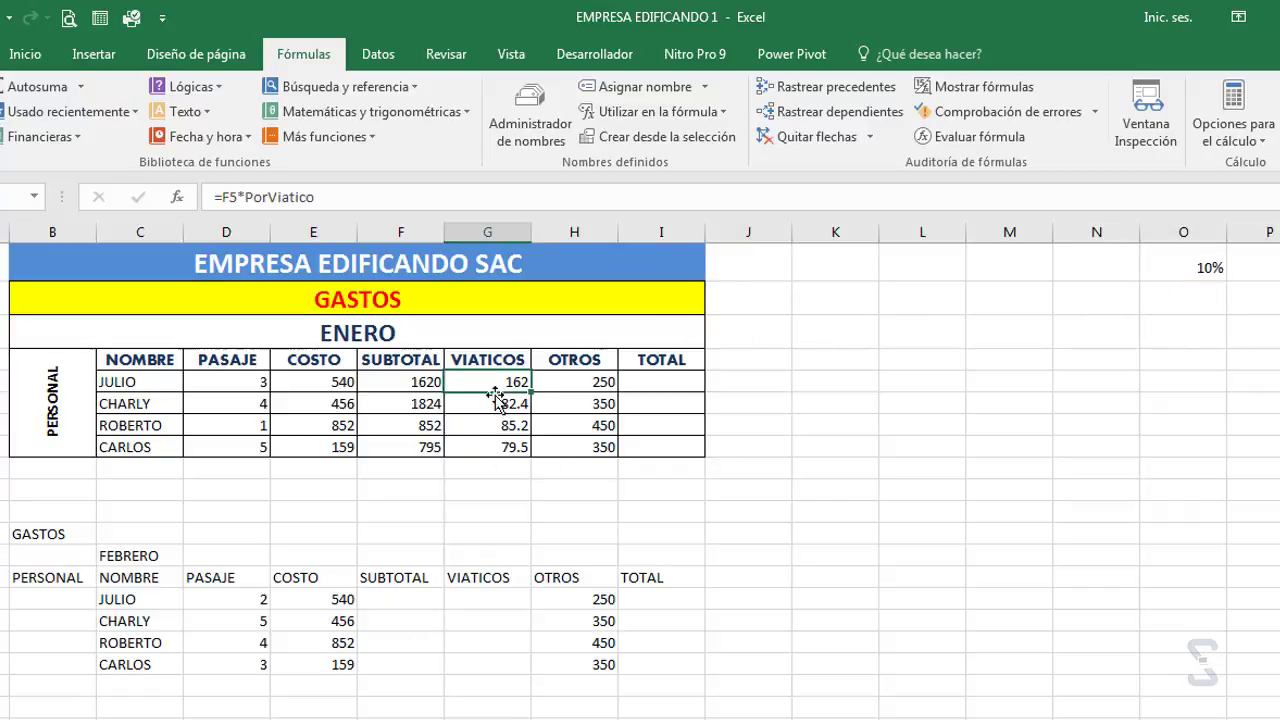
Move the 10% PorViatico cell to K1, closer to the ENERO table
{"action": "left_click", "coordinate": [1213, 269]}
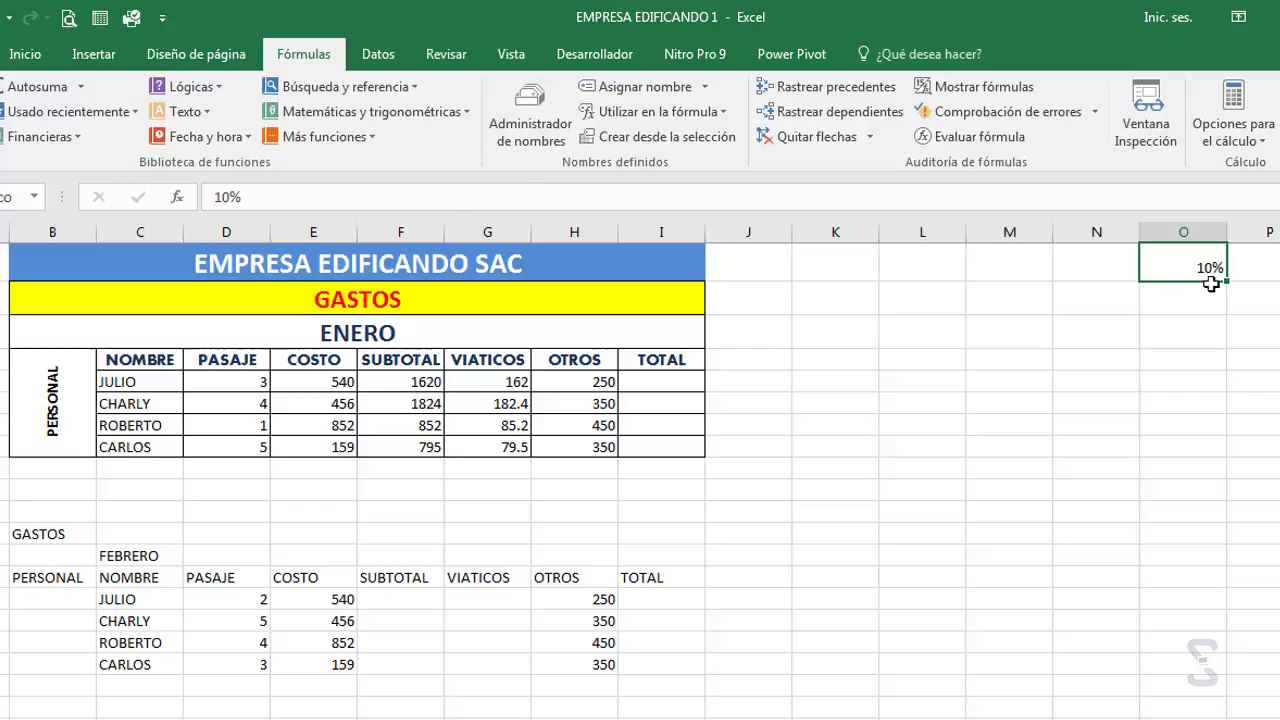
{"action": "left_click_drag", "start_coordinate": [1206, 287], "coordinate": [872, 300]}
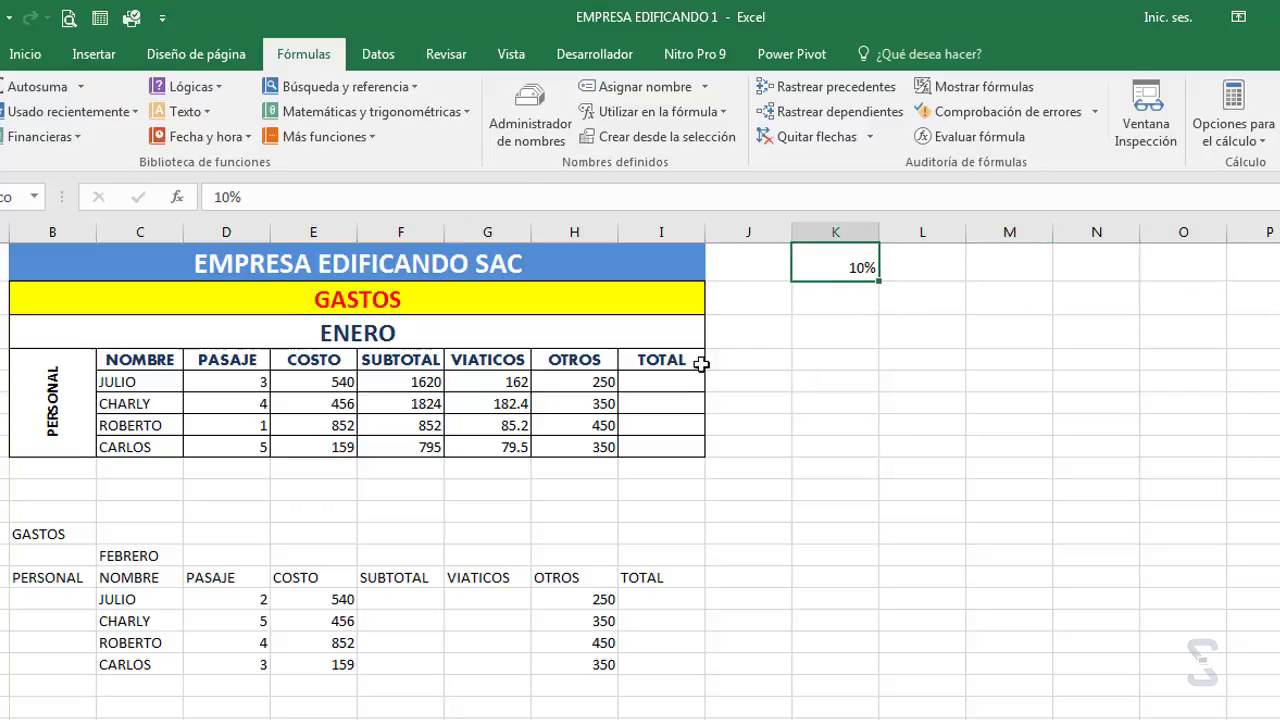
{"action": "left_click", "coordinate": [581, 386]}
Enter the AutoSum formula =SUMA(F5:H5) in I5 and fill it down the TOTAL column to I8
{"action": "left_click", "coordinate": [745, 384]}
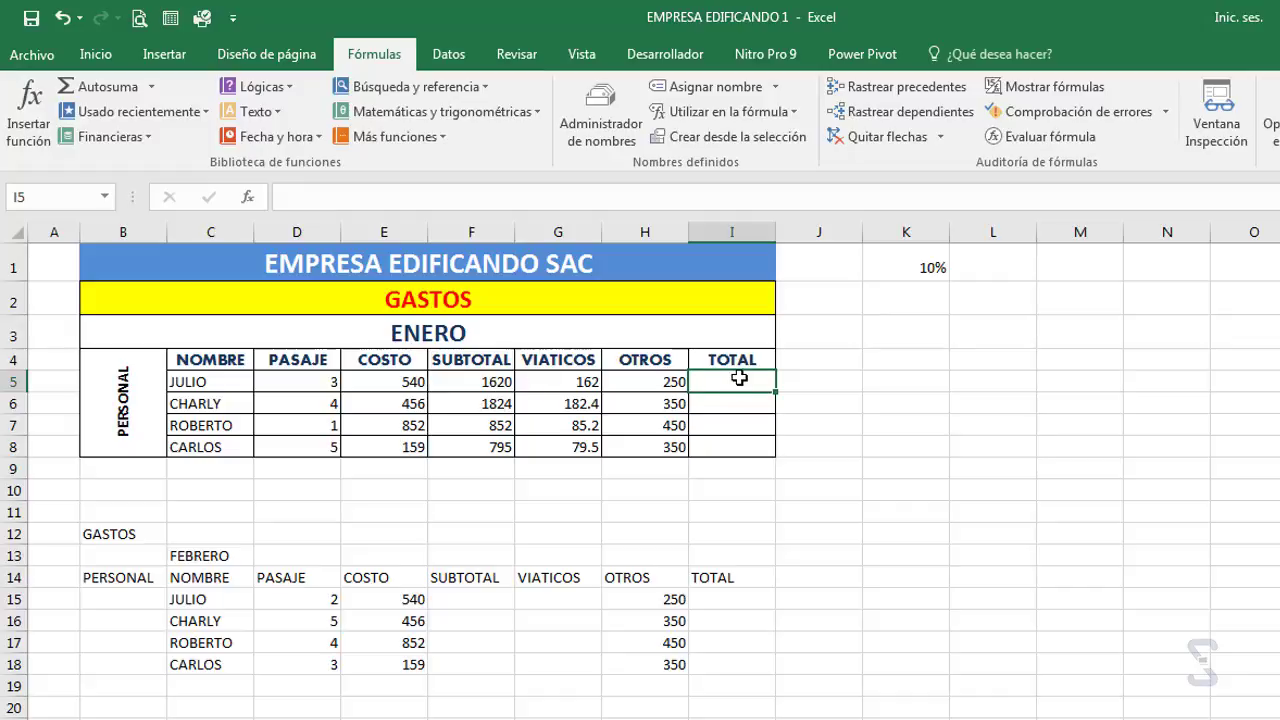
{"action": "left_click", "coordinate": [96, 56]}
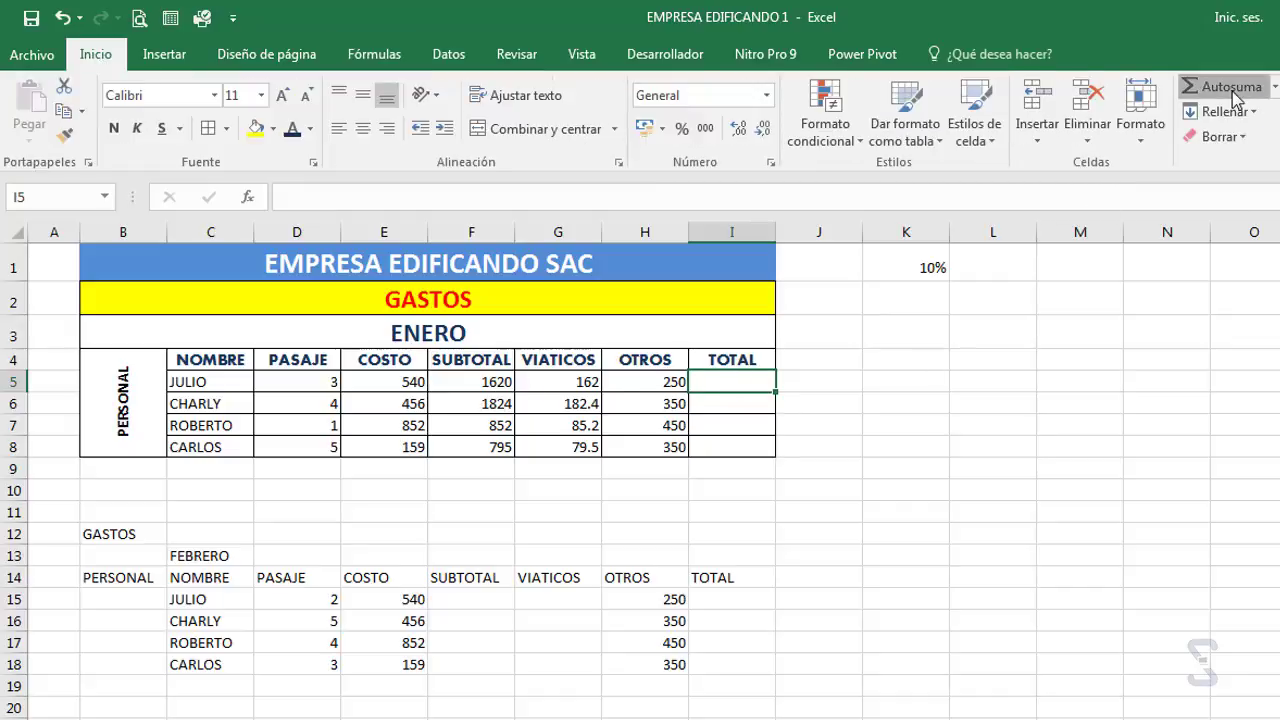
{"action": "left_click", "coordinate": [1190, 86]}
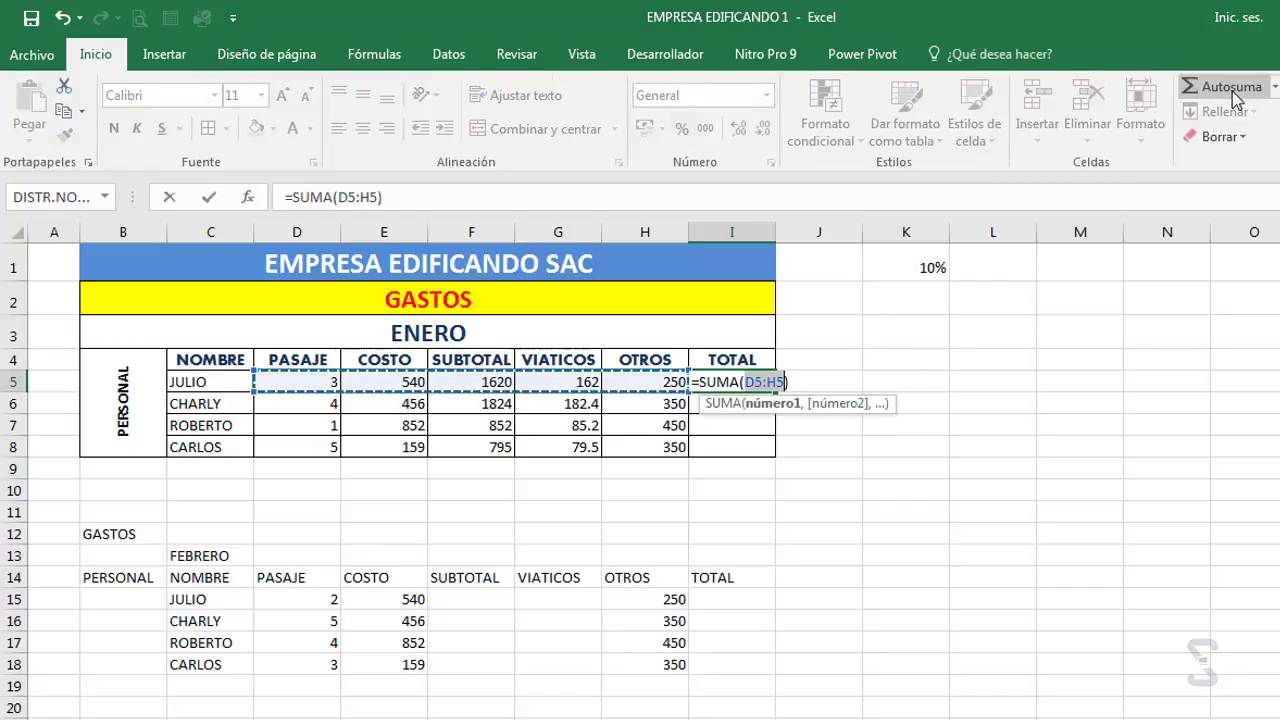
{"action": "left_click", "coordinate": [758, 388]}
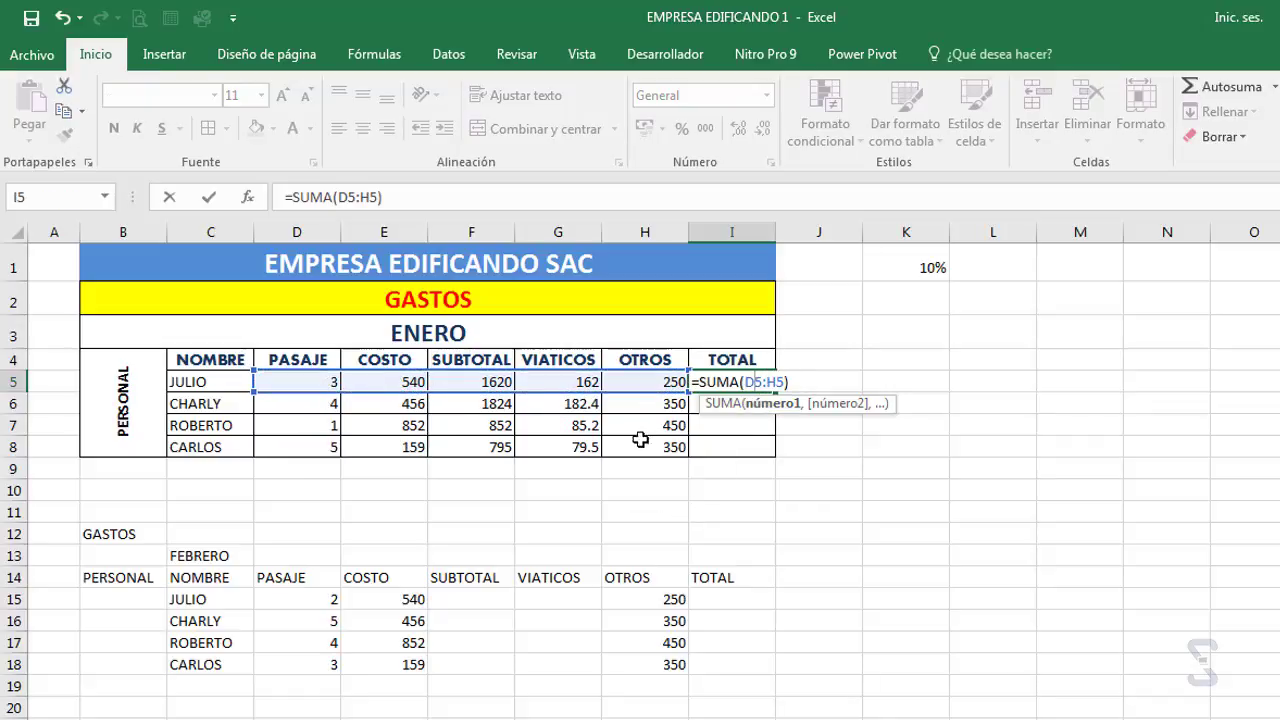
{"action": "key", "text": "BackSpace"}
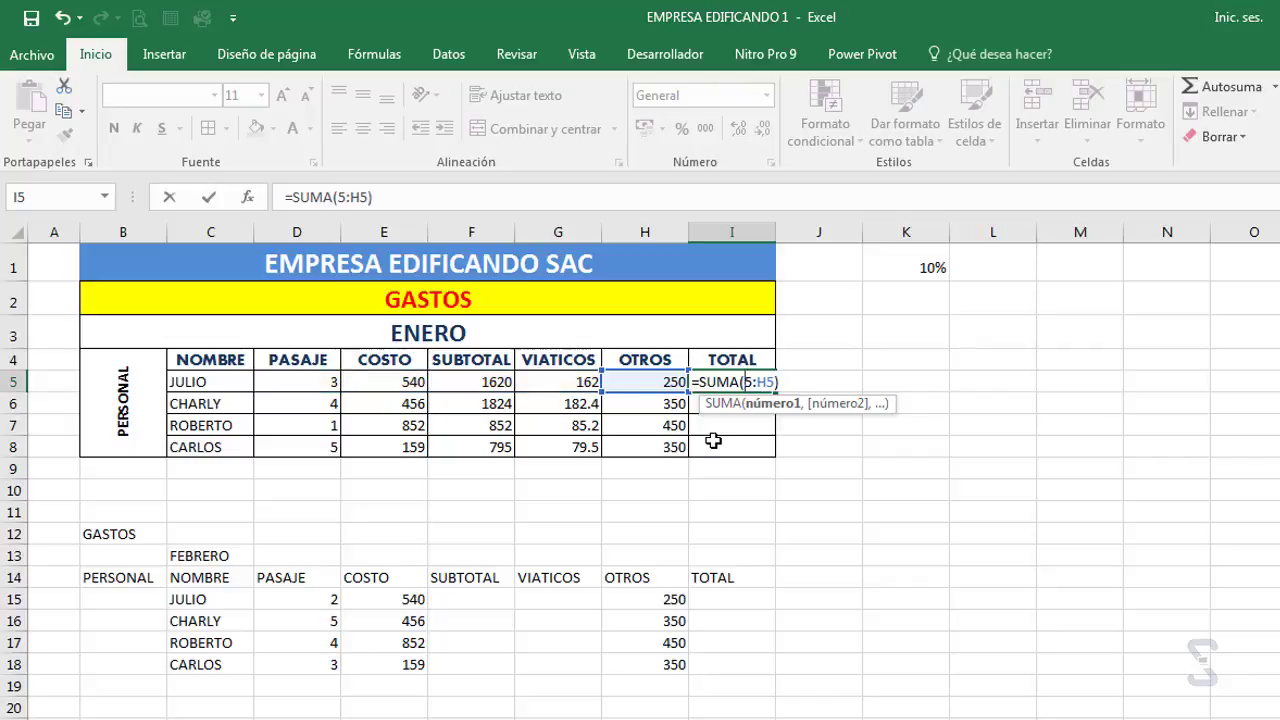
{"action": "type", "text": "f"}
{"action": "key", "text": "Return"}
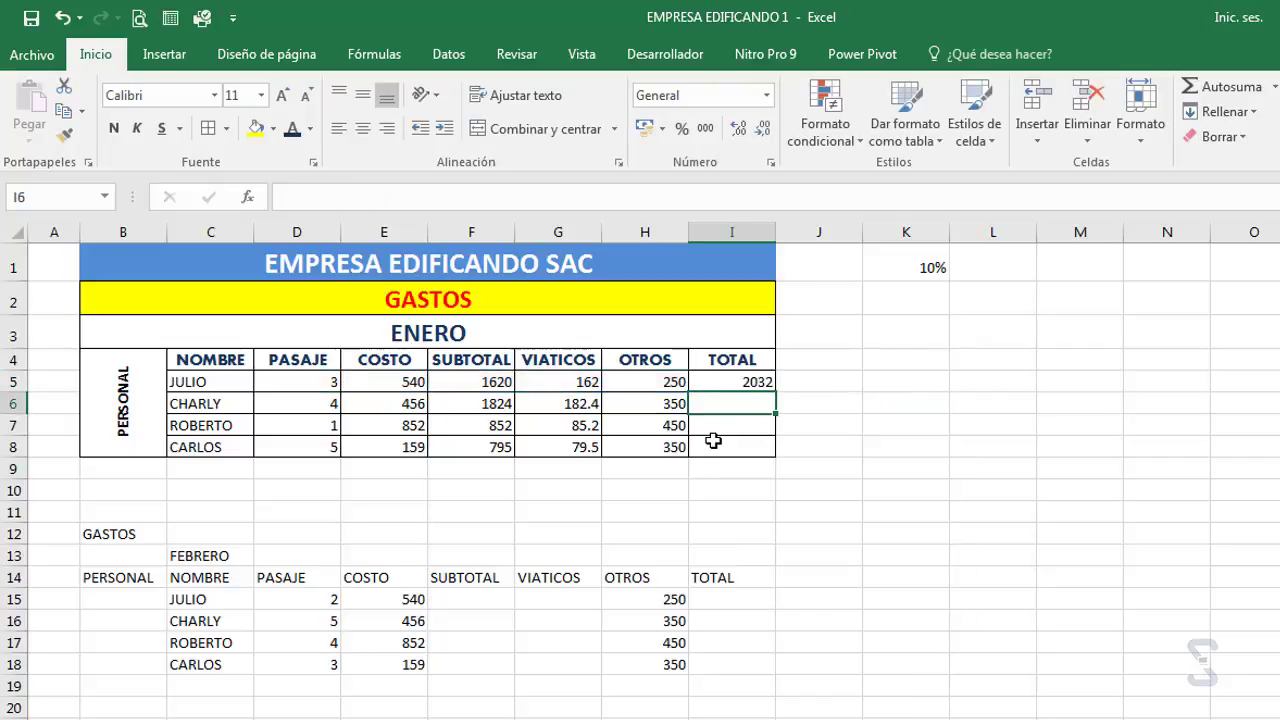
{"action": "left_click", "coordinate": [754, 383]}
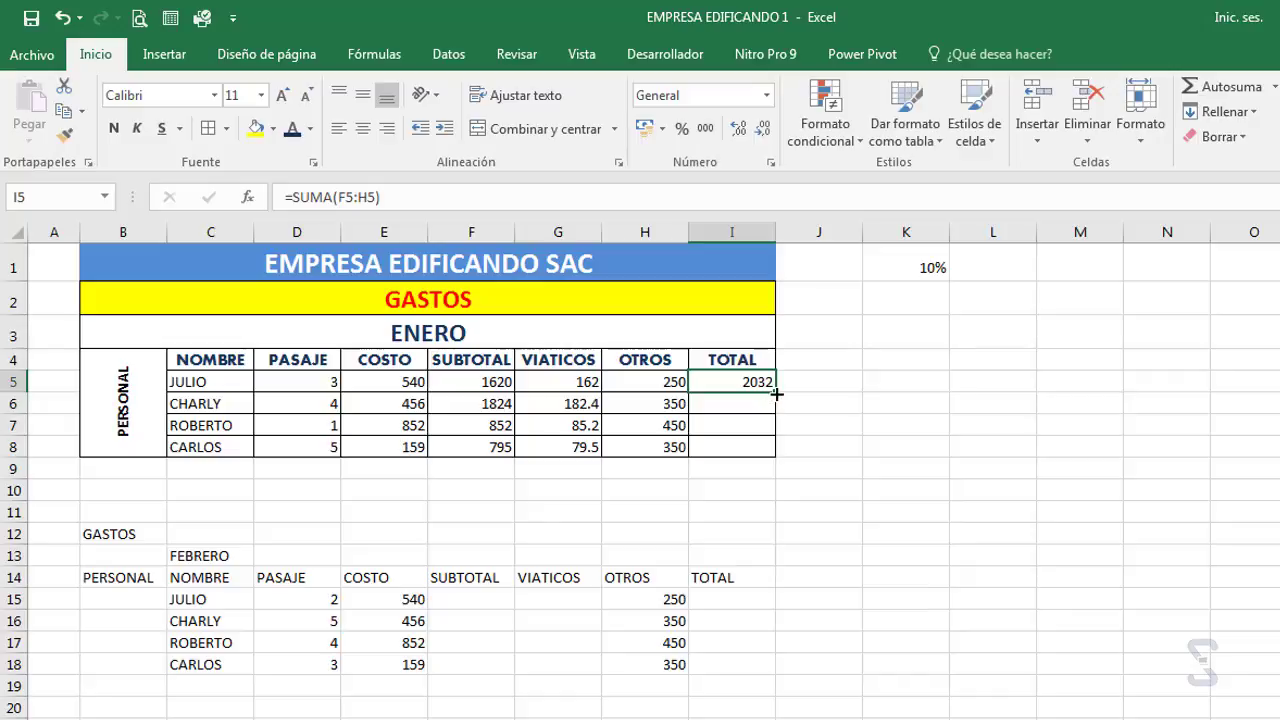
{"action": "double_click", "coordinate": [776, 393]}
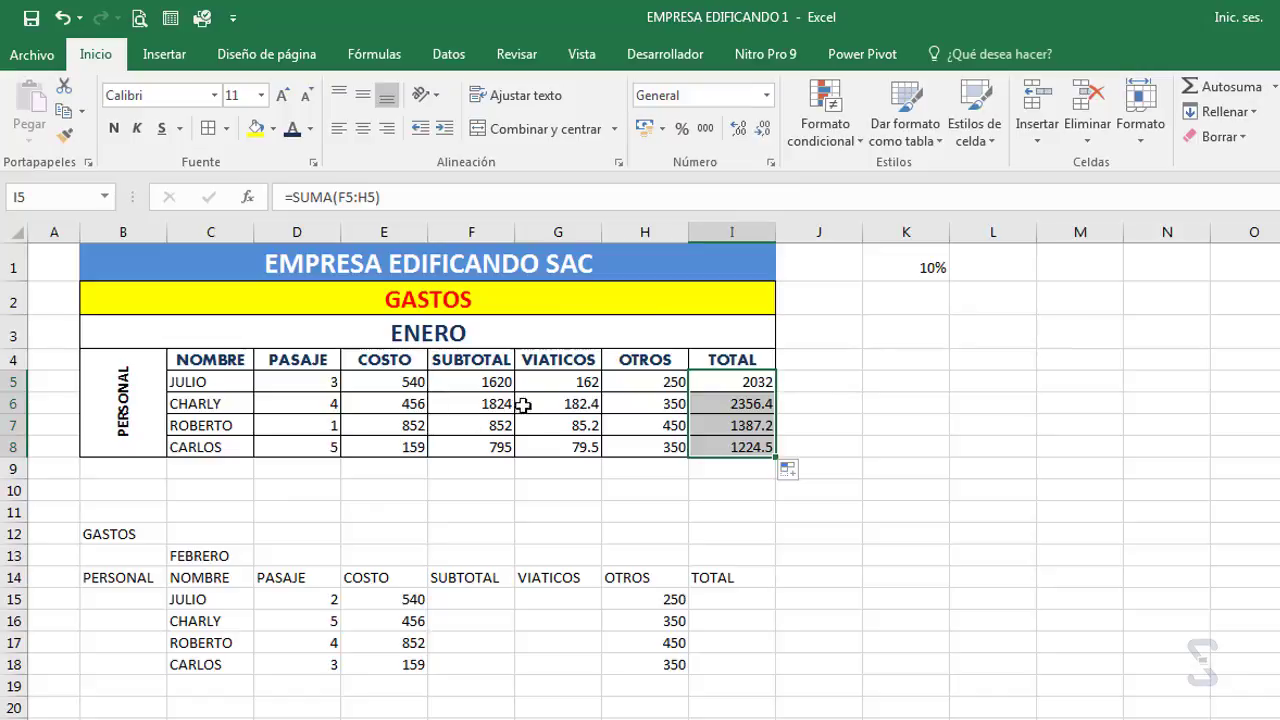
Apply the S/. Español (Perú) accounting format to the SUBTOTAL through TOTAL amounts in F5:I8
{"action": "left_click_drag", "start_coordinate": [494, 388], "coordinate": [716, 447]}
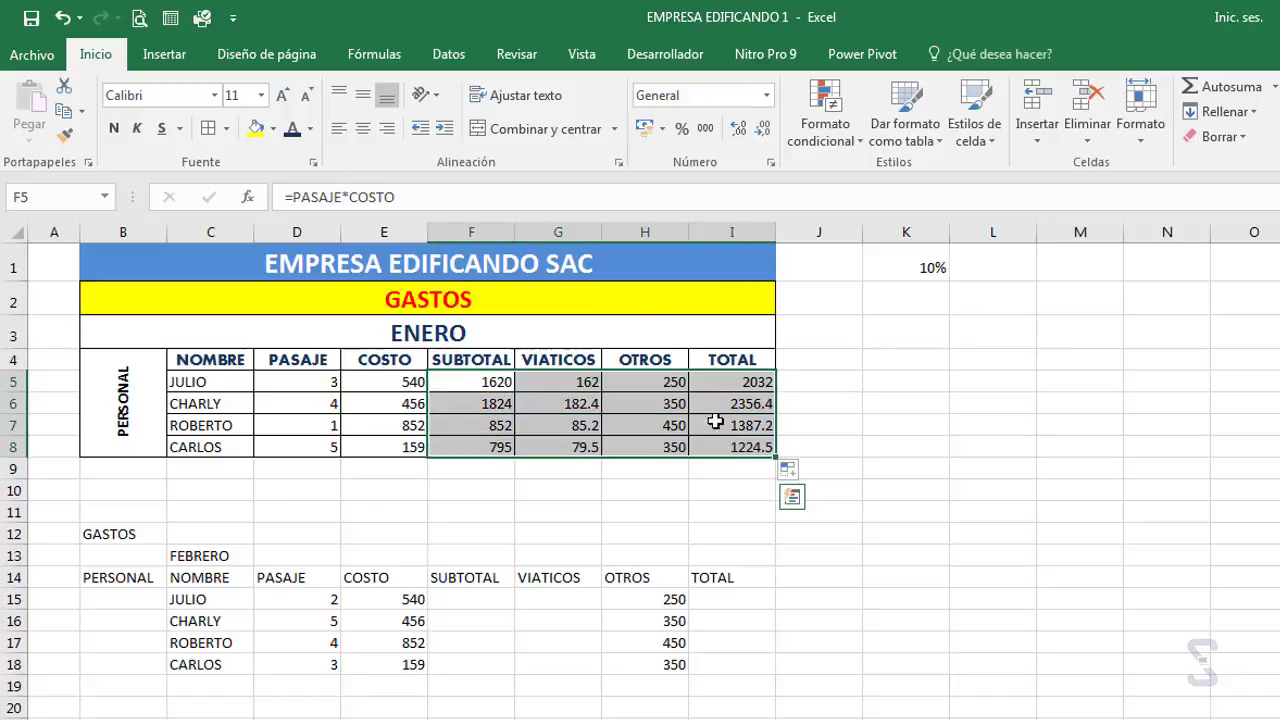
{"action": "left_click", "coordinate": [664, 129]}
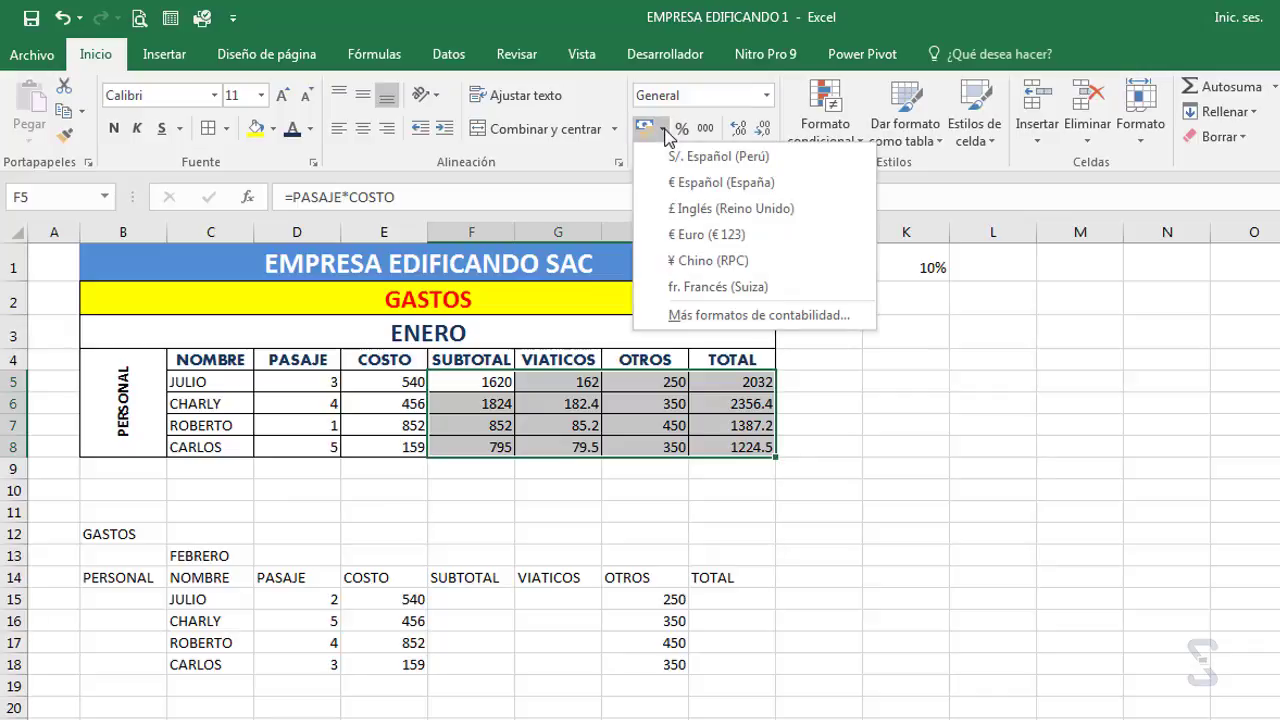
{"action": "left_click", "coordinate": [697, 160]}
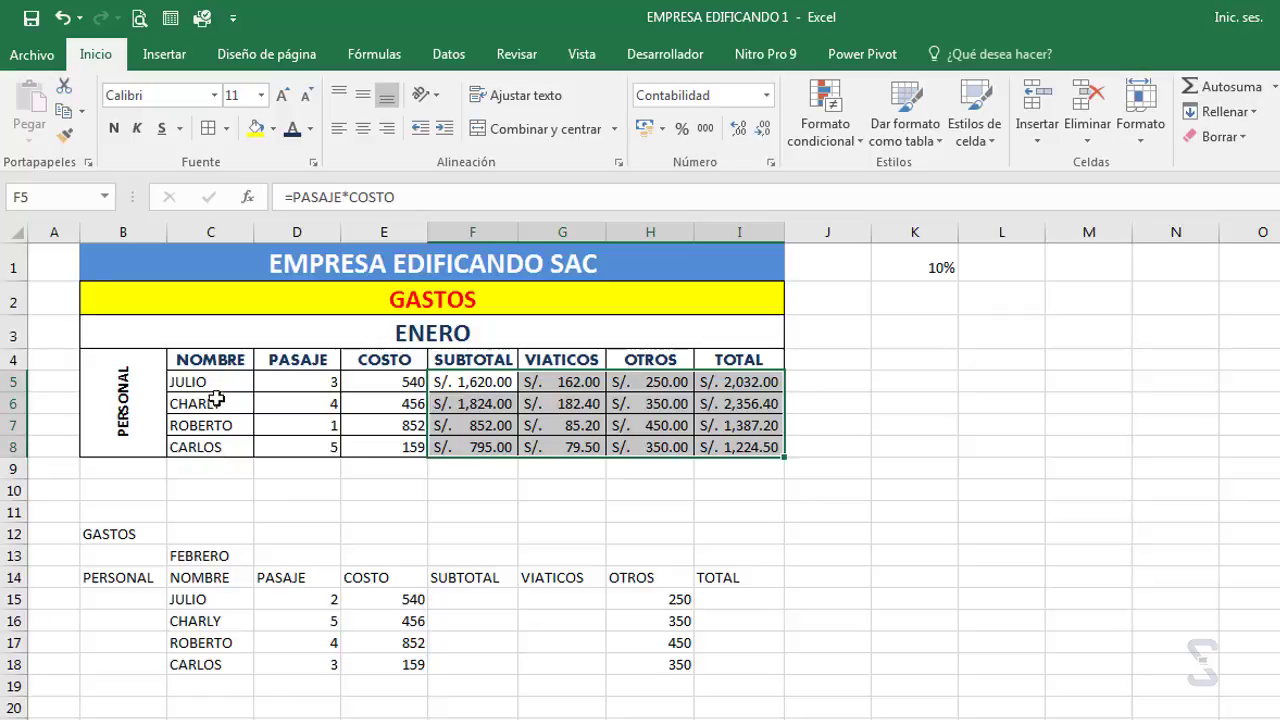
Set the font of the employee names in C5:C8 to Bauhaus 93
{"action": "left_click_drag", "start_coordinate": [205, 383], "coordinate": [209, 447]}
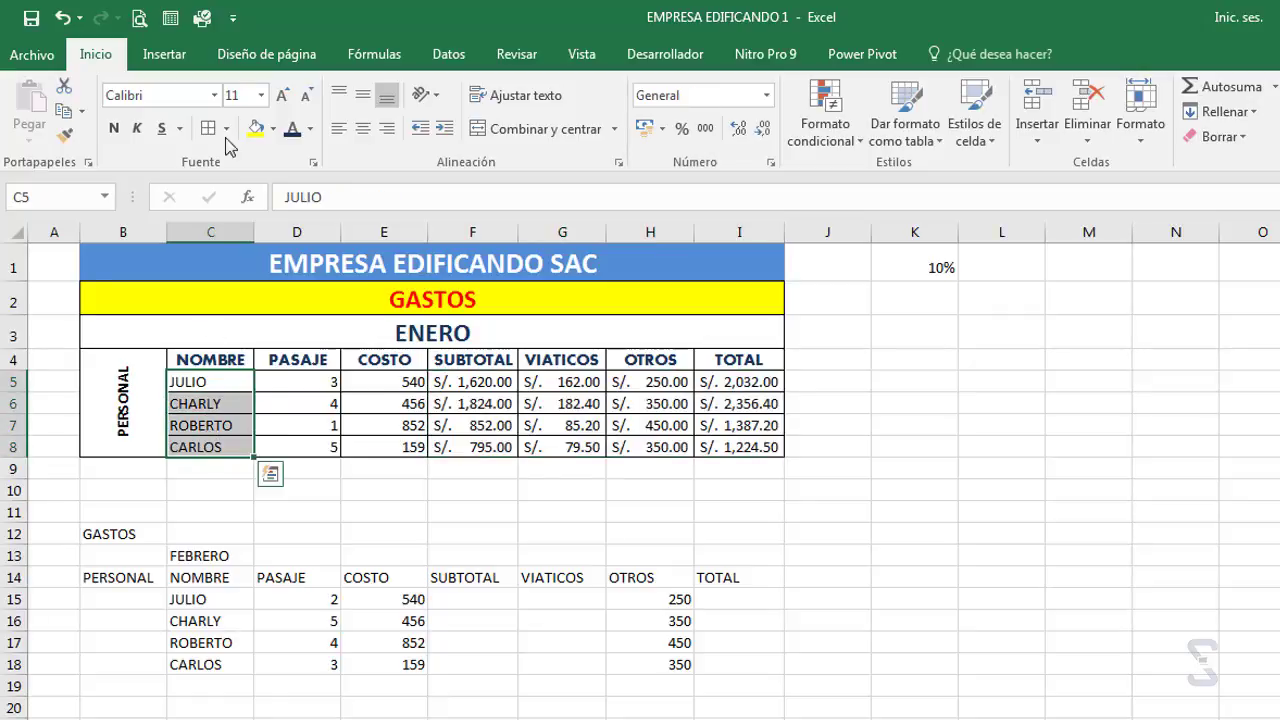
{"action": "left_click", "coordinate": [215, 95]}
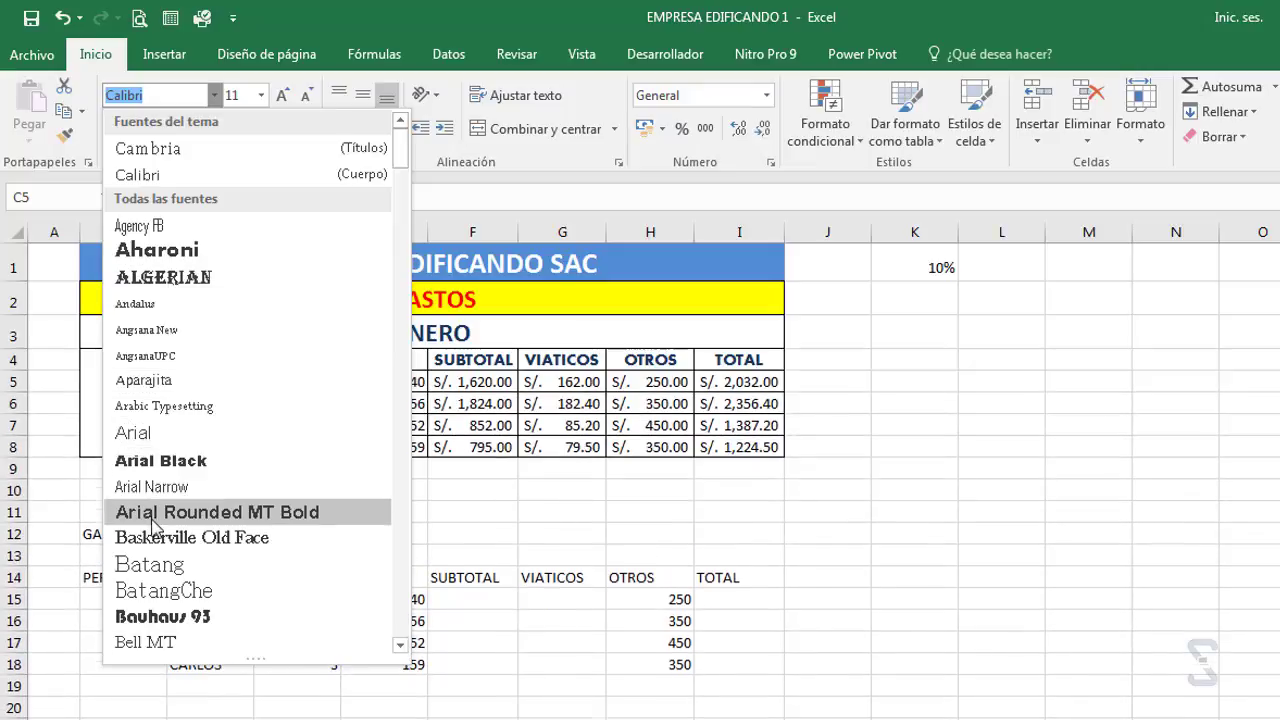
{"action": "left_click", "coordinate": [165, 616]}
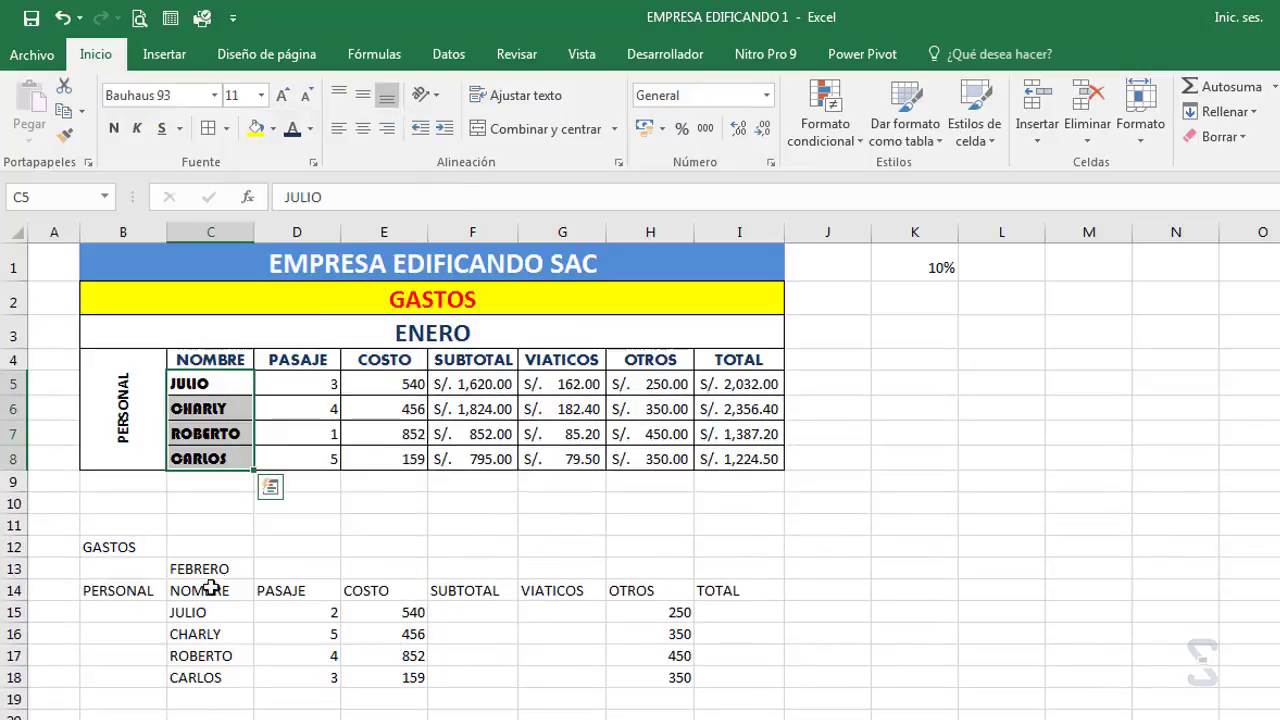
Autofit the NOMBRE column to its contents and narrow the PASAJE column to about the width of its heading
{"action": "double_click", "coordinate": [252, 232]}
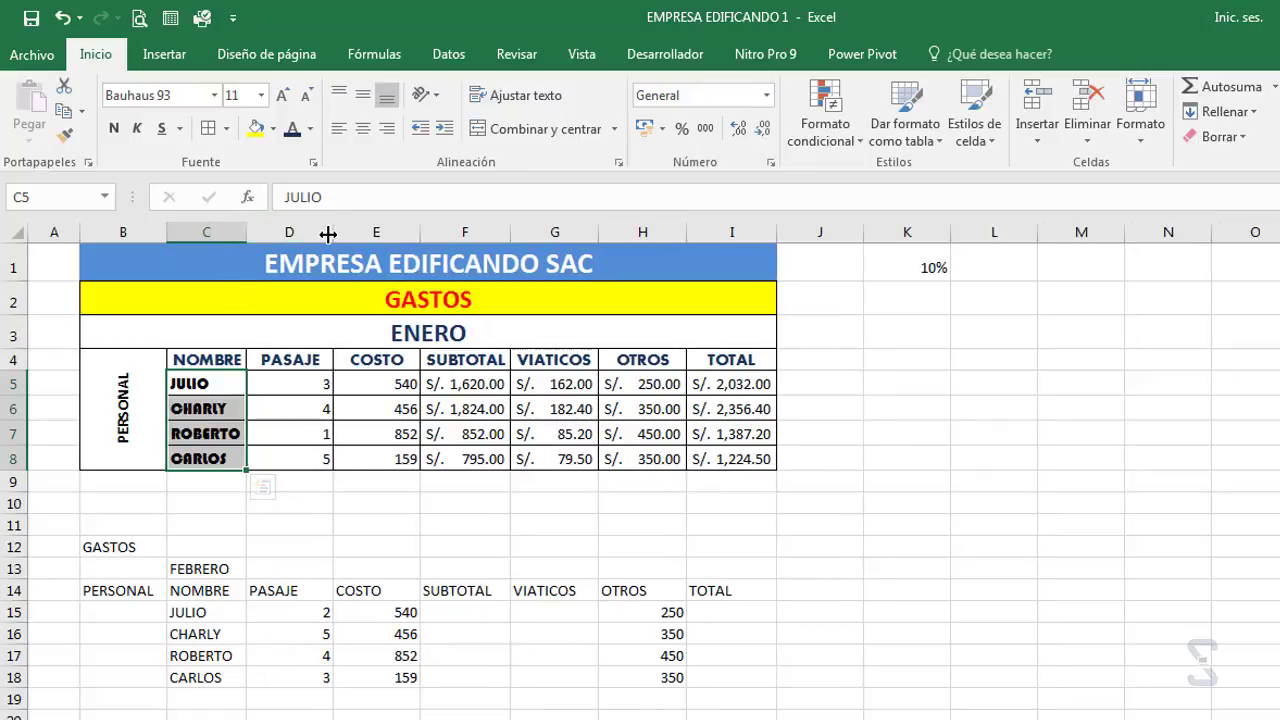
{"action": "left_click_drag", "start_coordinate": [330, 232], "coordinate": [310, 232]}
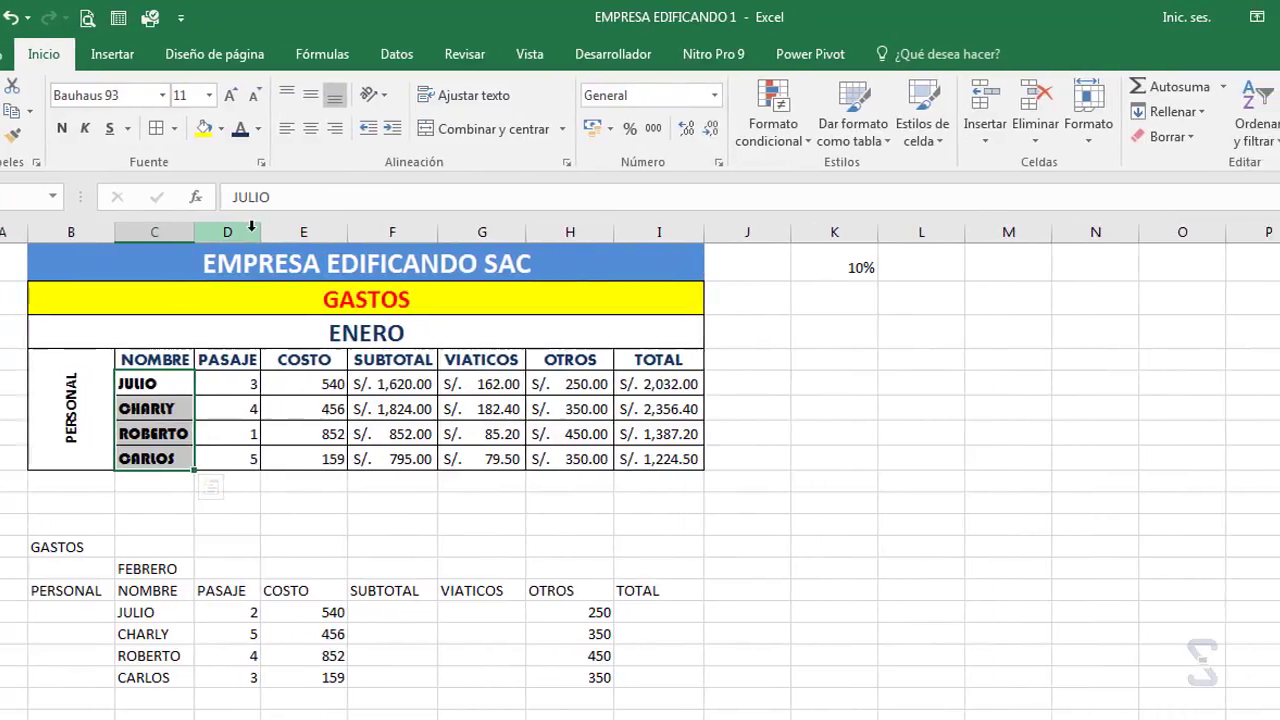
{"action": "left_click", "coordinate": [1070, 140]}
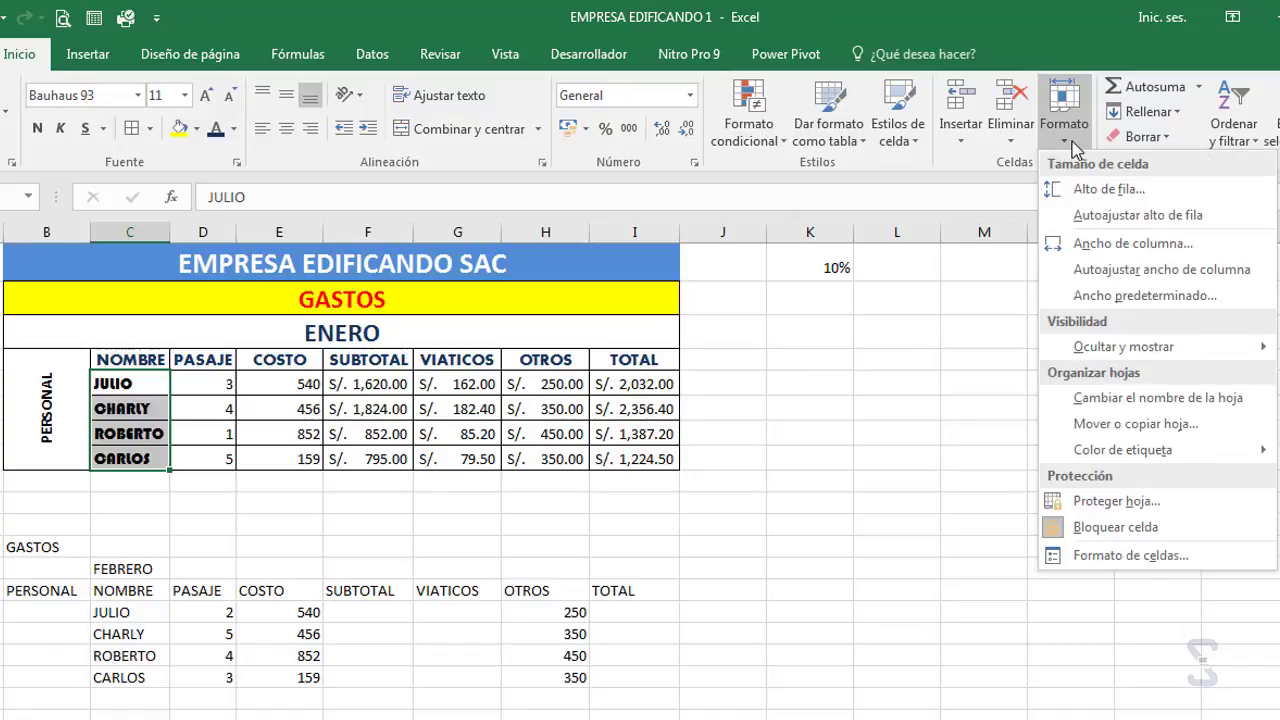
{"action": "left_click", "coordinate": [1105, 258]}
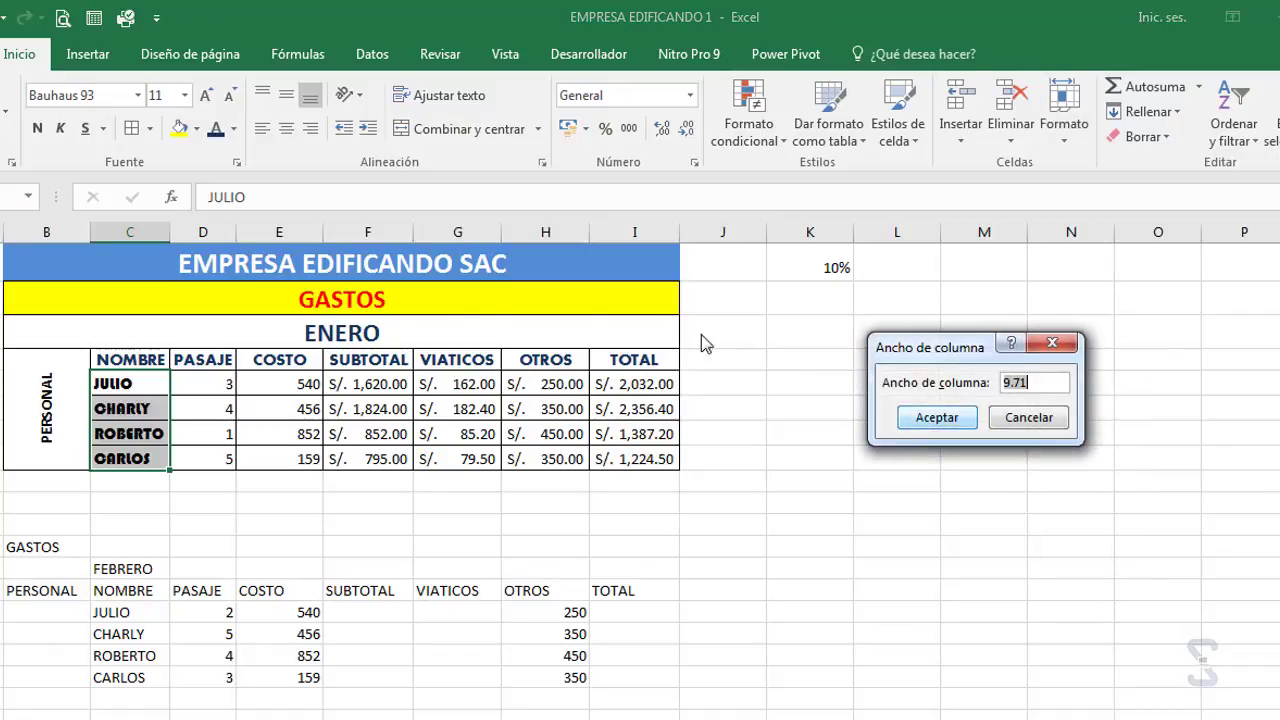
{"action": "left_click", "coordinate": [1034, 420]}
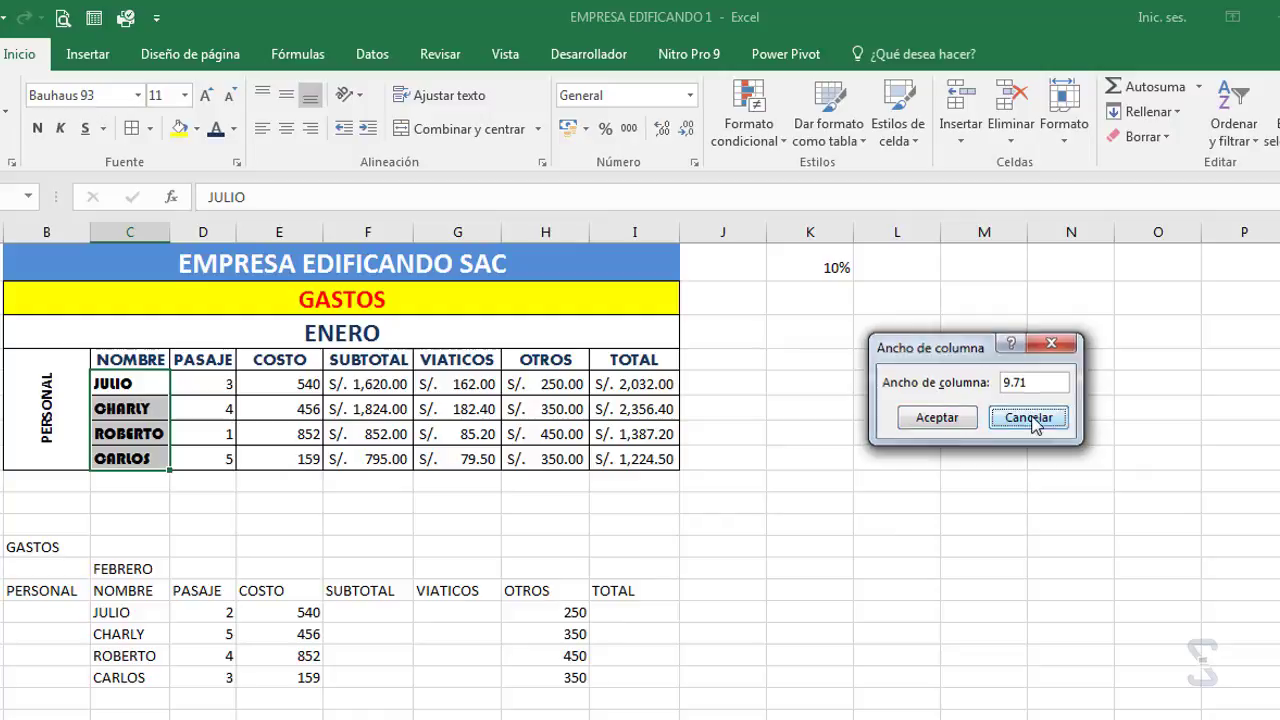
Set the width of the SUBTOTAL through TOTAL columns (F to I) to 20
{"action": "left_click", "coordinate": [383, 362]}
{"action": "mouse_move", "coordinate": [383, 362]}
{"action": "left_mouse_down"}
{"action": "mouse_move", "coordinate": [590, 365]}
{"action": "mouse_move", "coordinate": [625, 462]}
{"action": "left_mouse_up"}
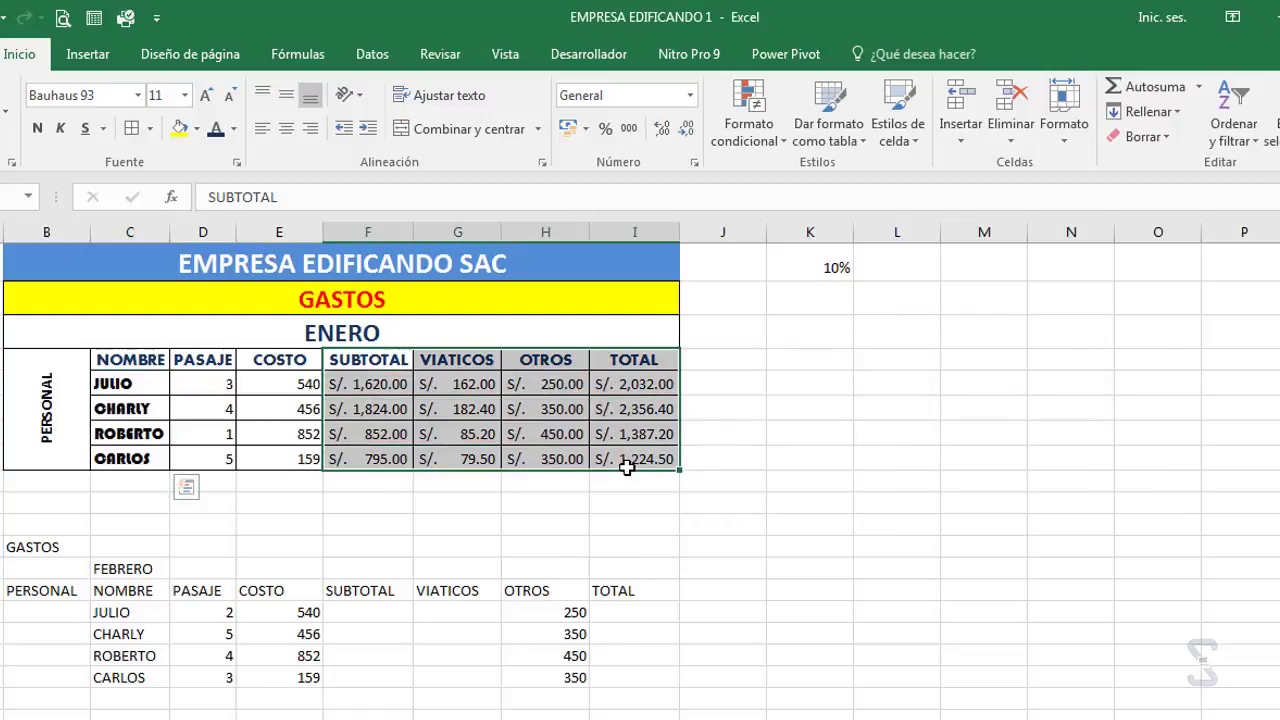
{"action": "left_click", "coordinate": [1068, 140]}
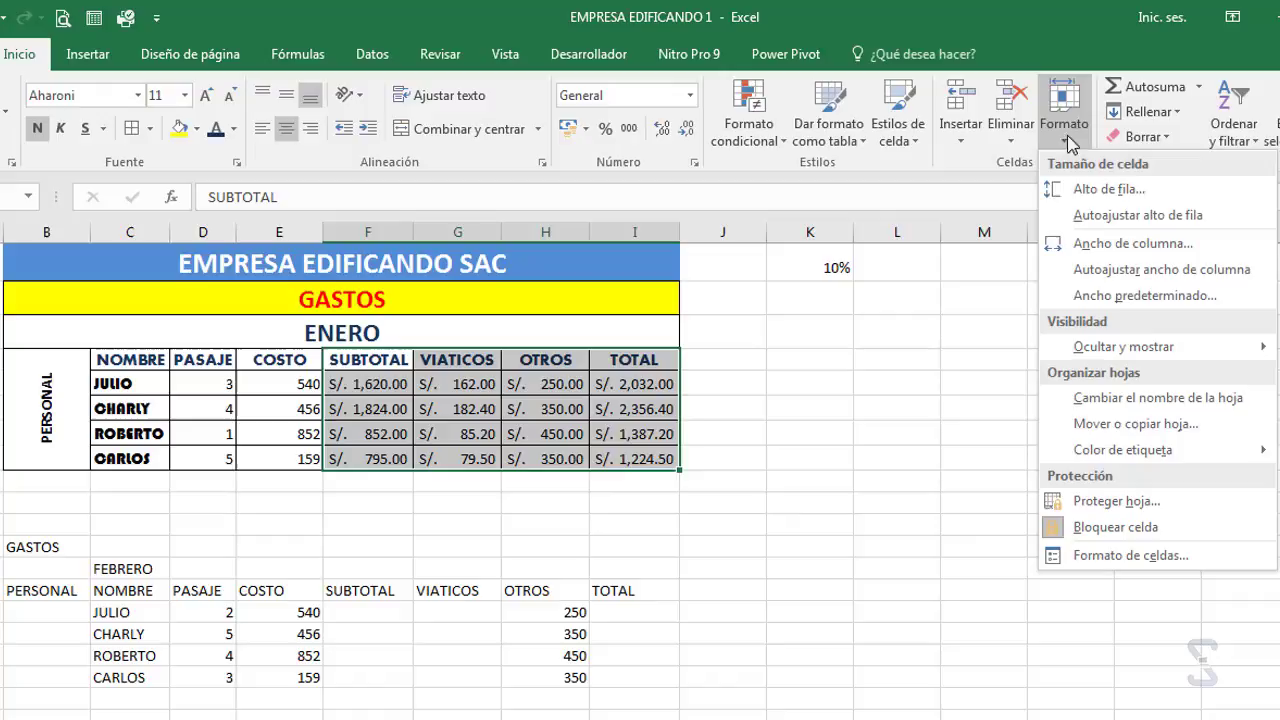
{"action": "left_click", "coordinate": [1100, 256]}
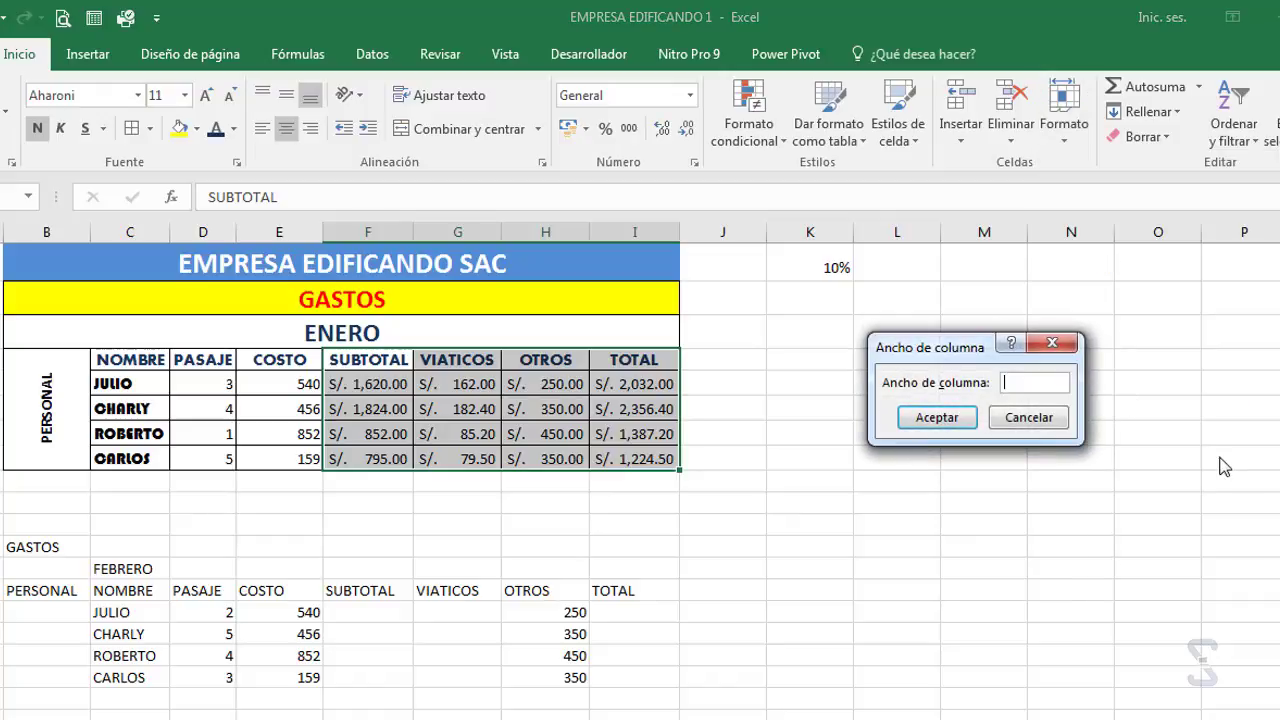
{"action": "key", "text": "Return"}
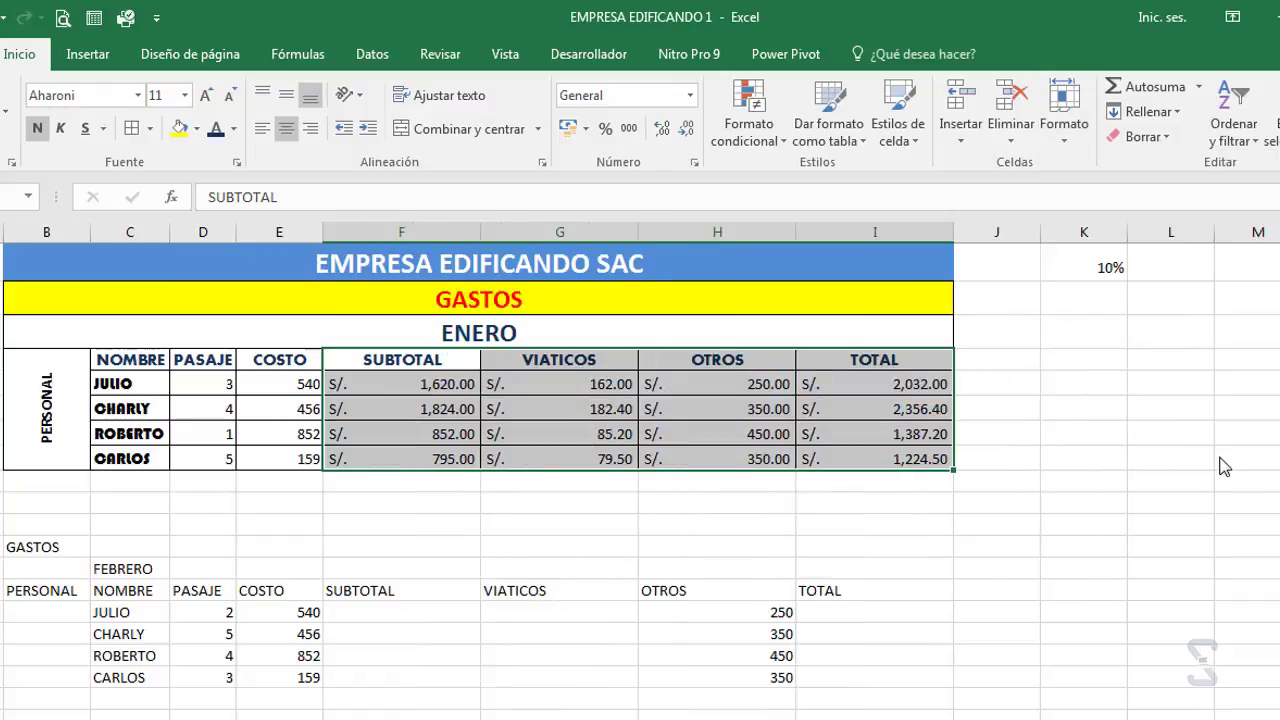
Set the width of columns F to I to 10 and autofit the TOTAL and SUBTOTAL columns to their contents
{"action": "left_click", "coordinate": [1062, 133]}
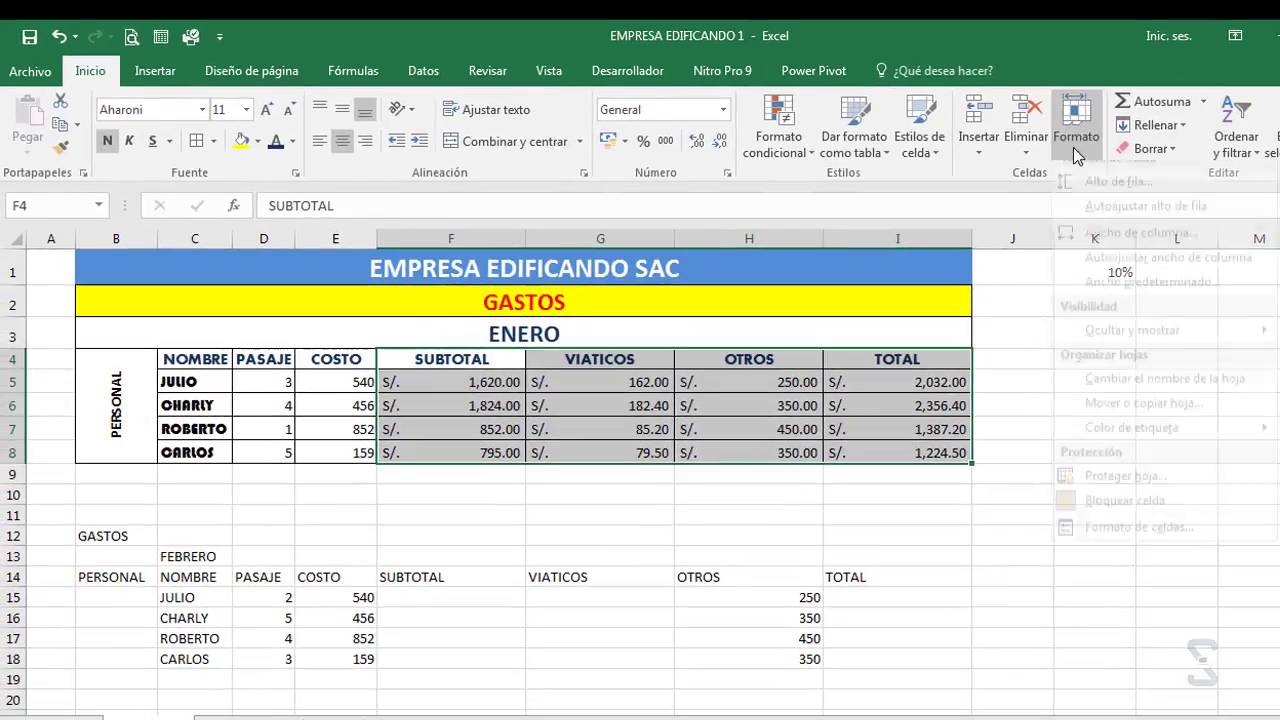
{"action": "left_click", "coordinate": [1108, 255]}
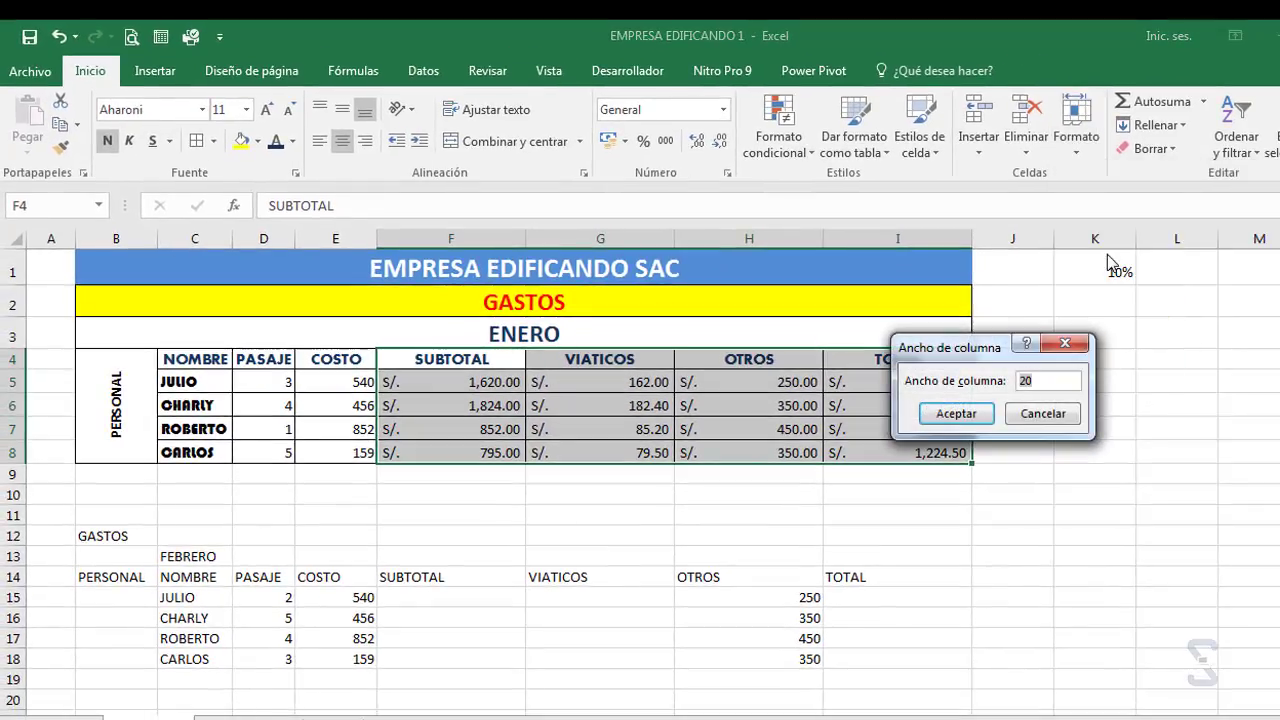
{"action": "type", "text": "10"}
{"action": "key", "text": "Return"}
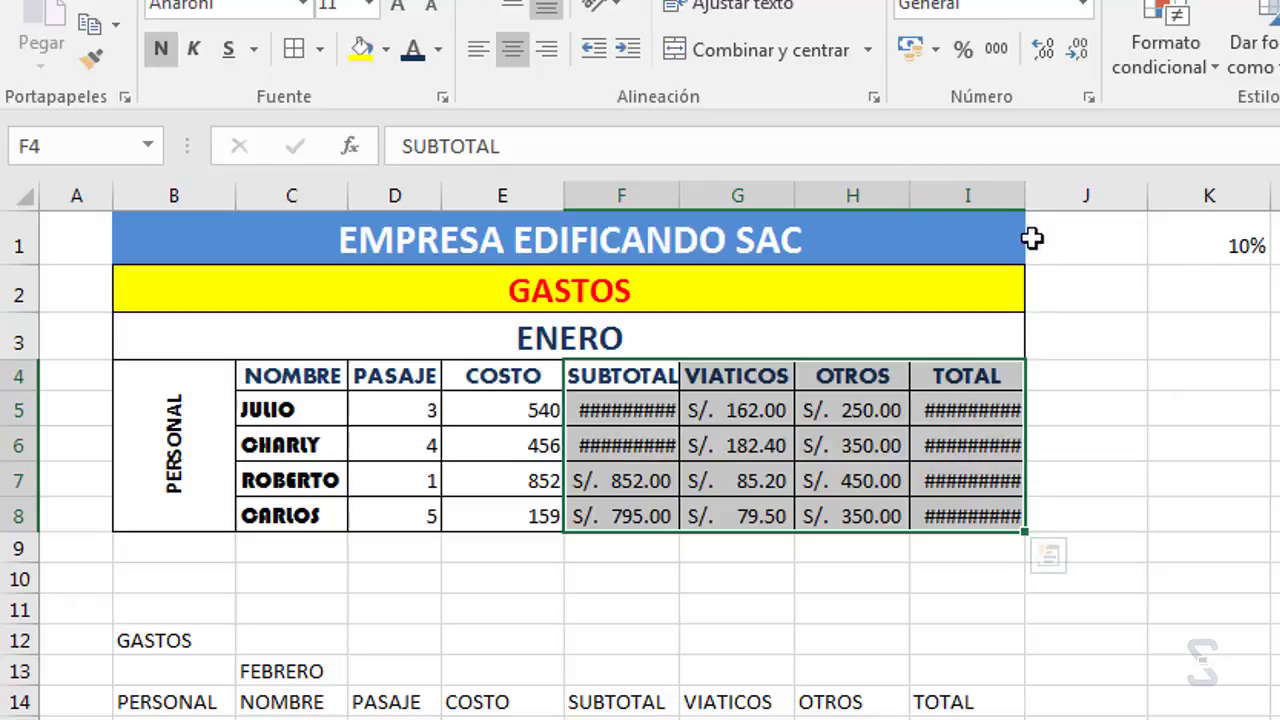
{"action": "double_click", "coordinate": [1026, 200]}
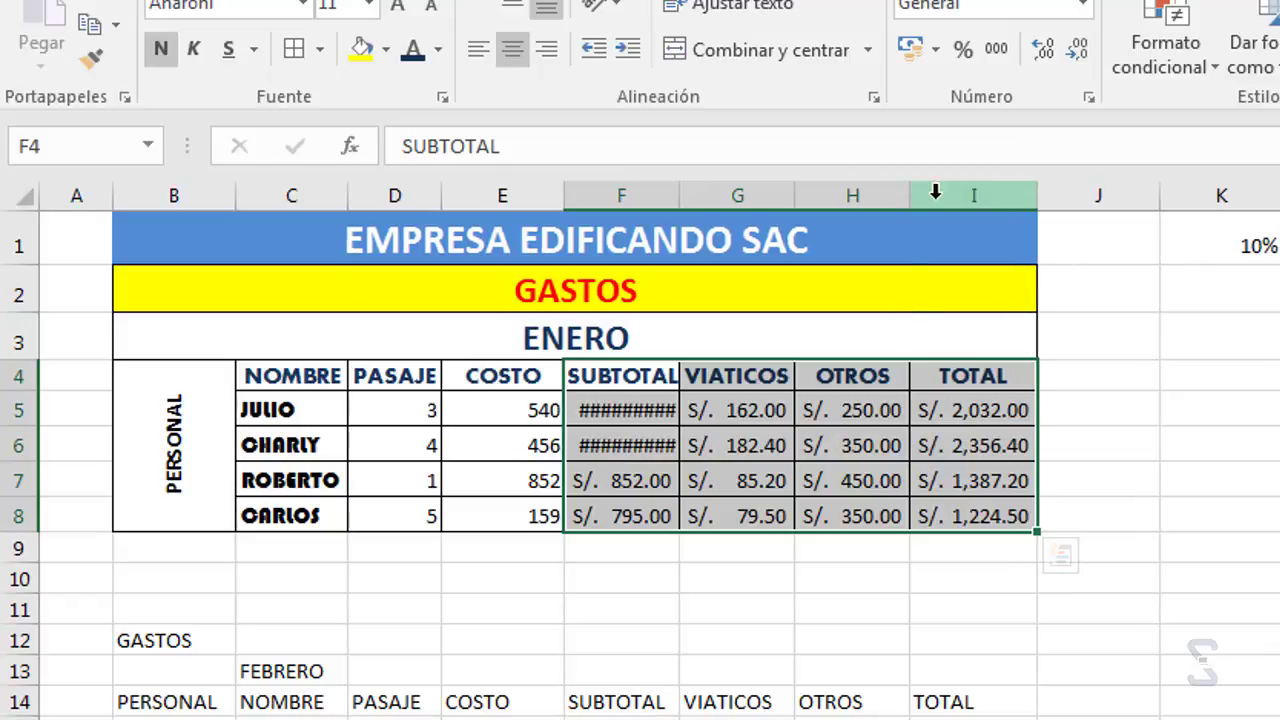
{"action": "double_click", "coordinate": [680, 197]}
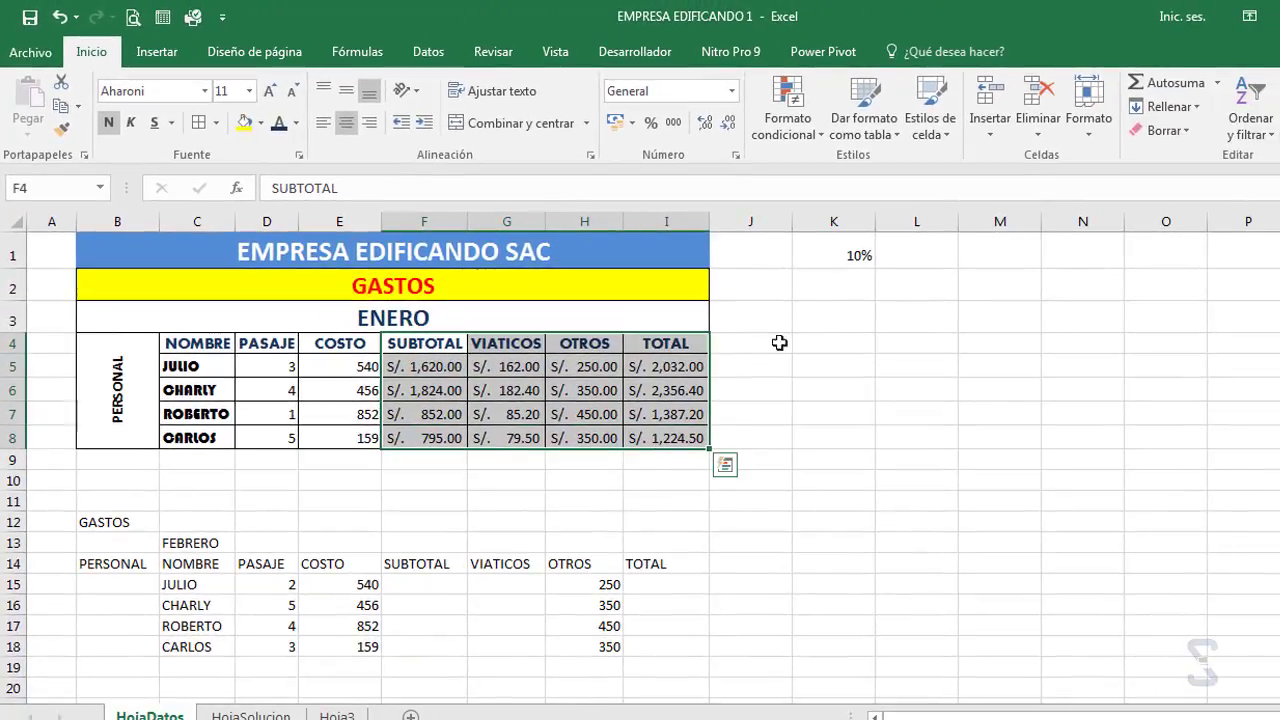
Set a uniform column width of 15 for the SUBTOTAL, VIATICOS, OTROS and TOTAL columns
{"action": "left_click", "coordinate": [1090, 130]}
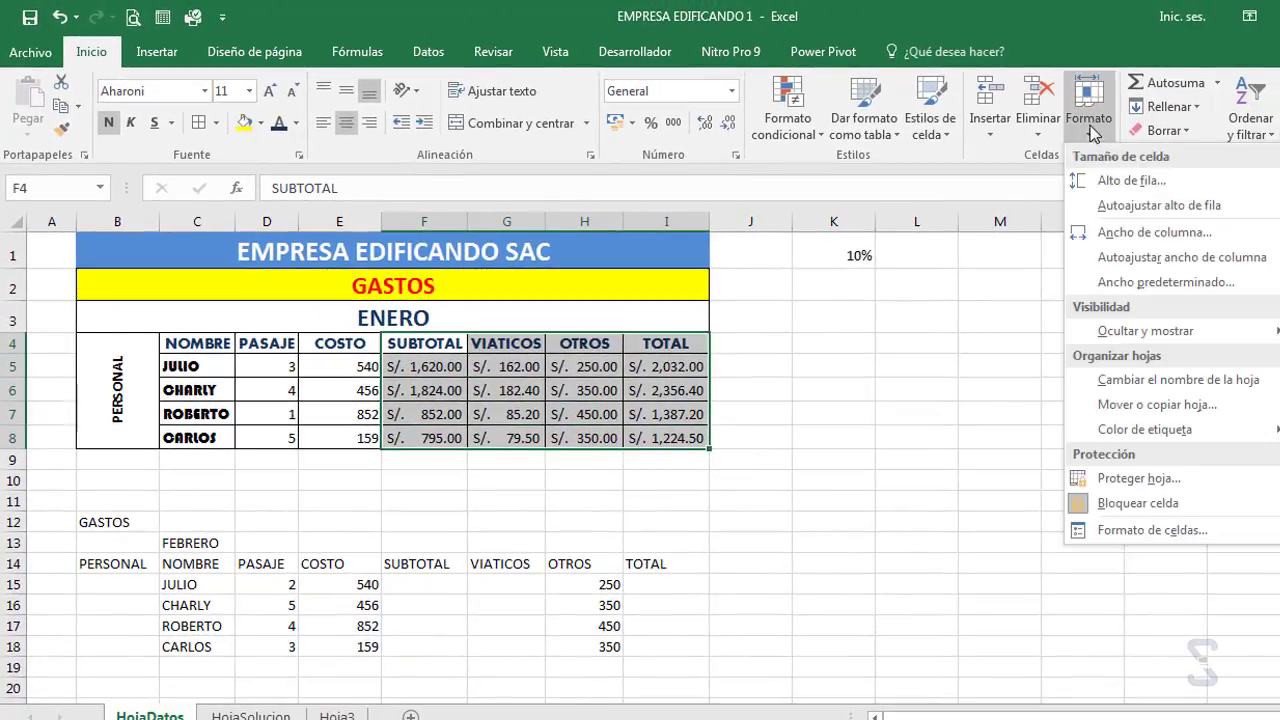
{"action": "left_click", "coordinate": [1124, 232]}
{"action": "type", "text": "15"}
{"action": "key", "text": "Return"}
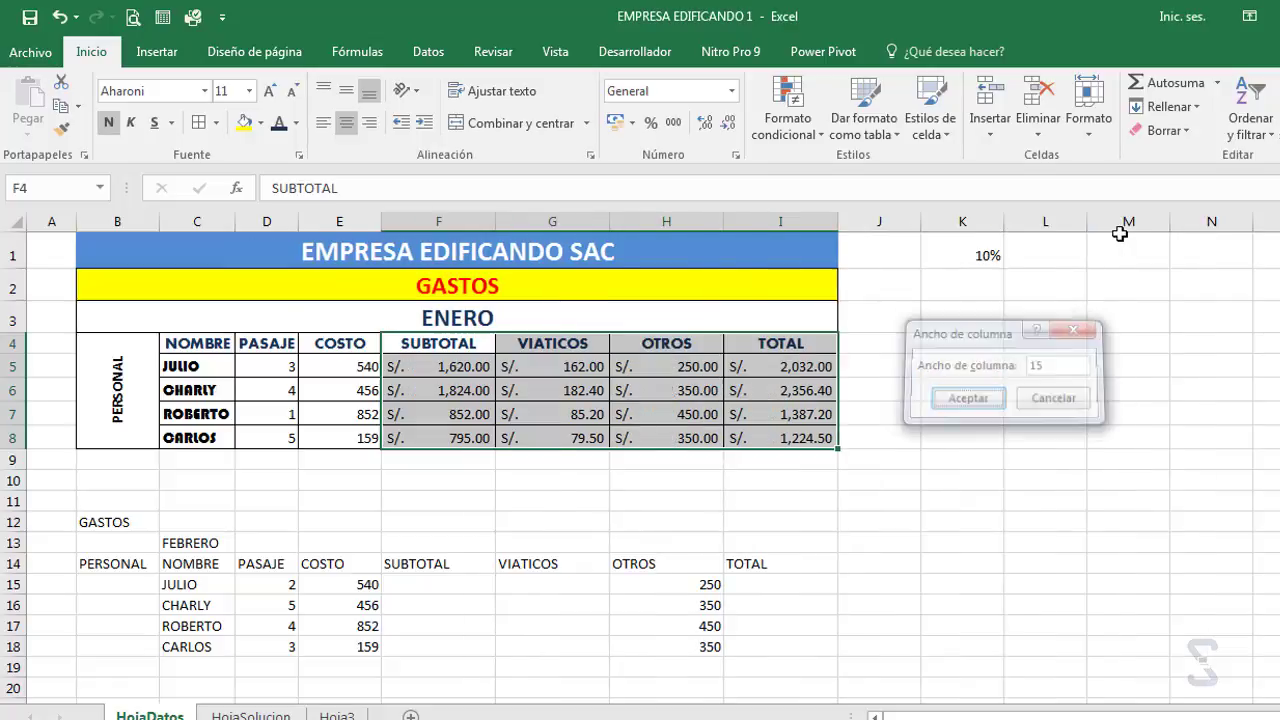
{"action": "left_click", "coordinate": [493, 484]}
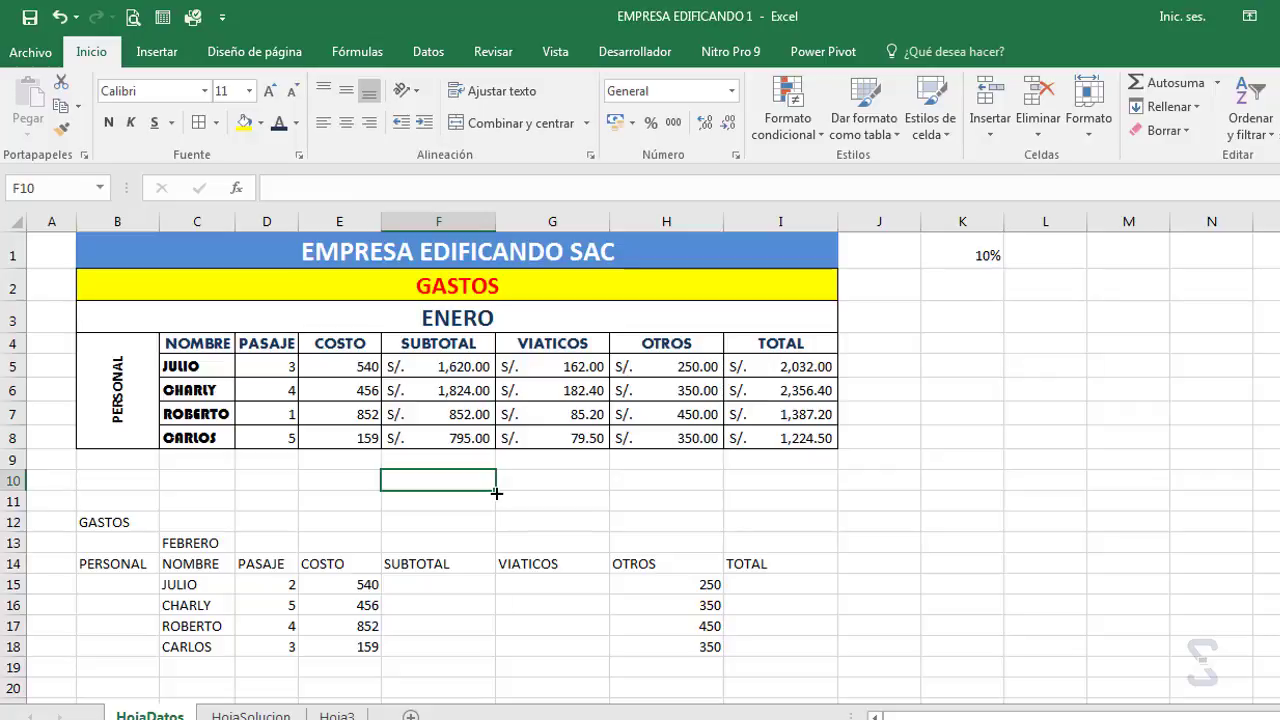
{"action": "left_click", "coordinate": [232, 313]}
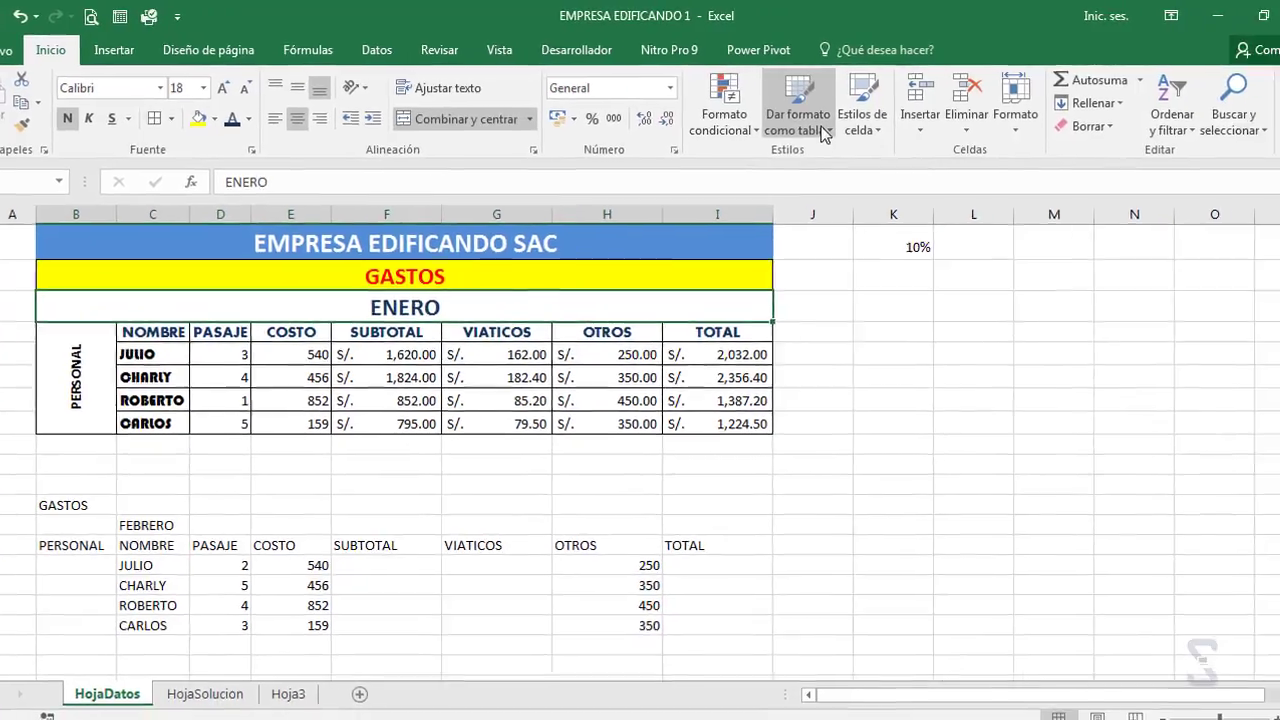
{"action": "left_click", "coordinate": [892, 134]}
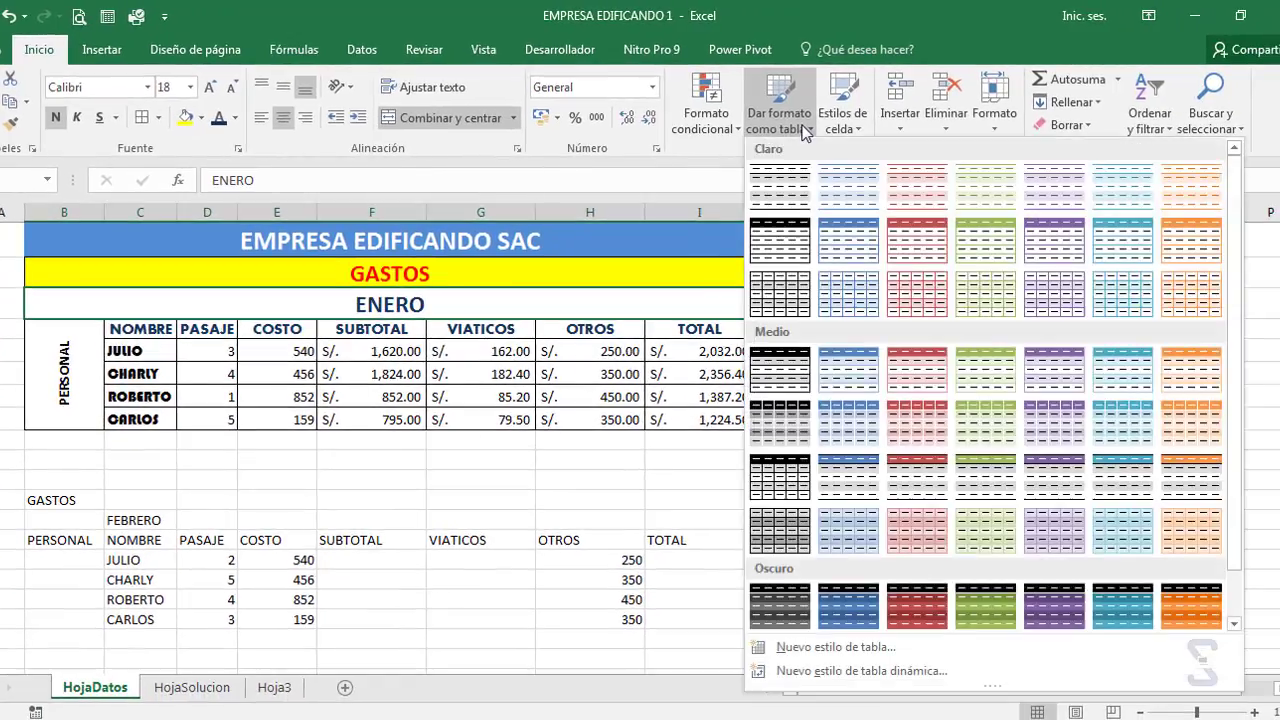
{"action": "left_click", "coordinate": [855, 126]}
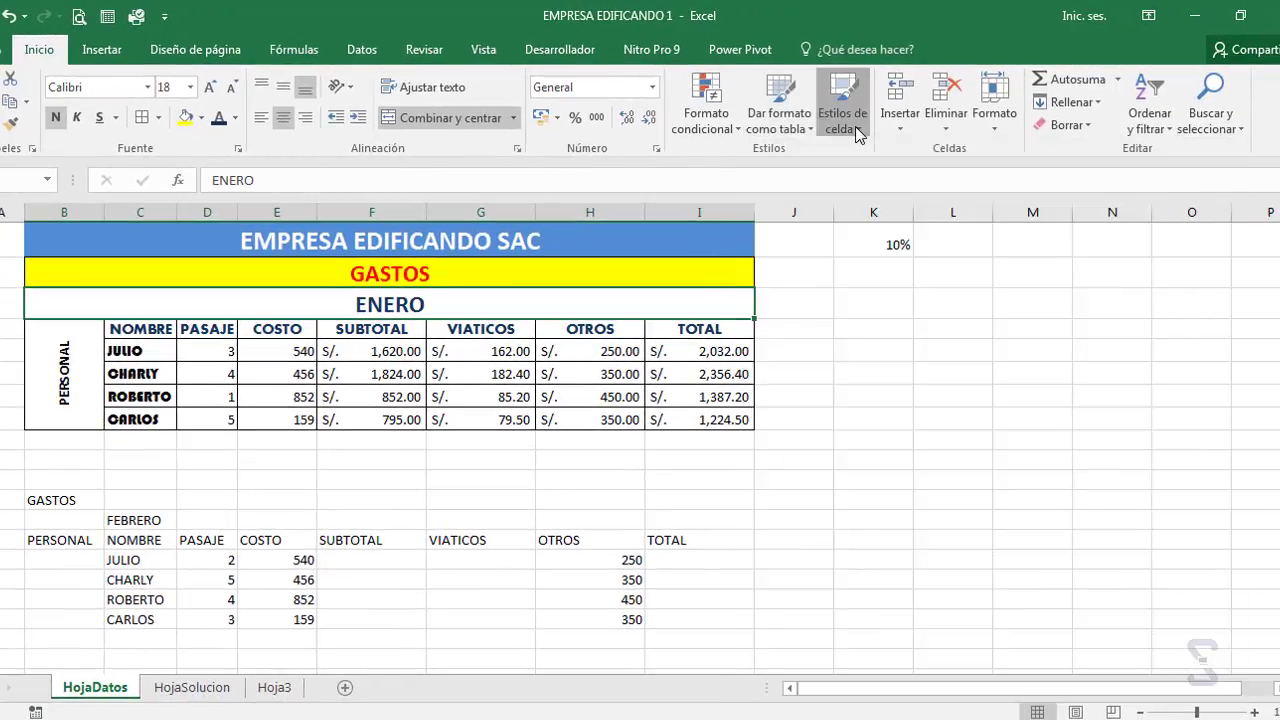
{"action": "left_click", "coordinate": [855, 126]}
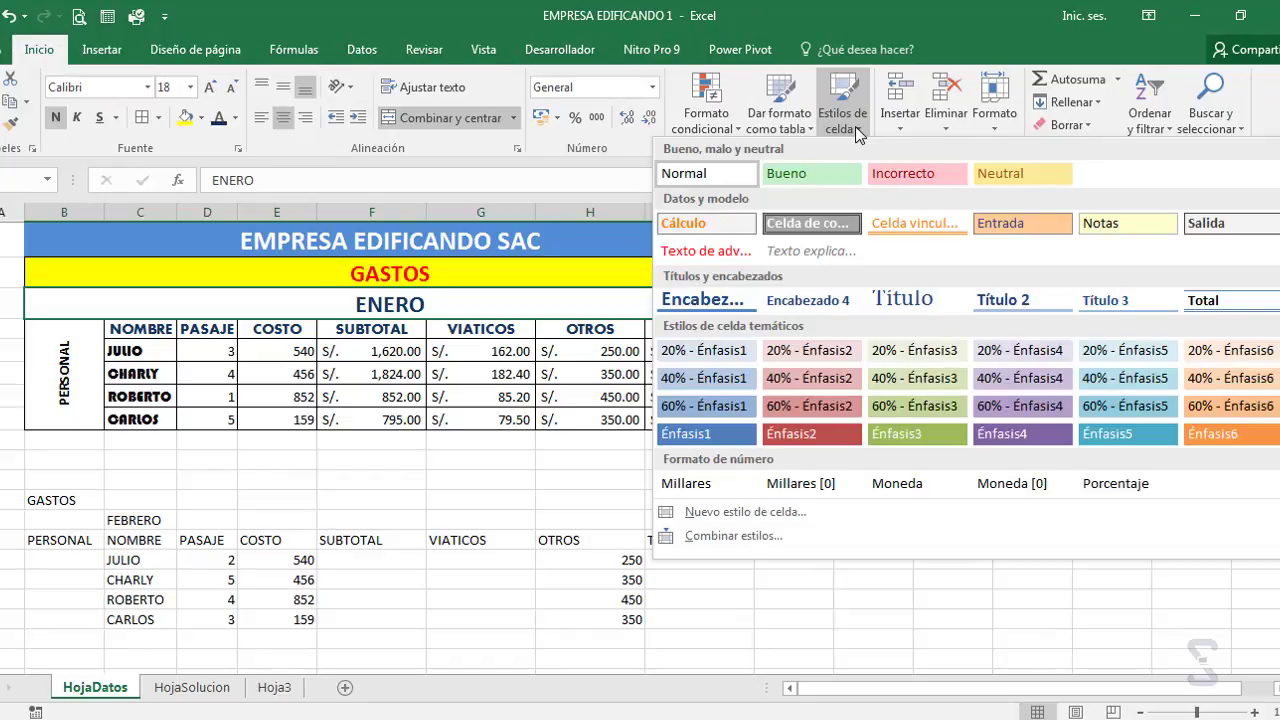
{"action": "left_click", "coordinate": [448, 458]}
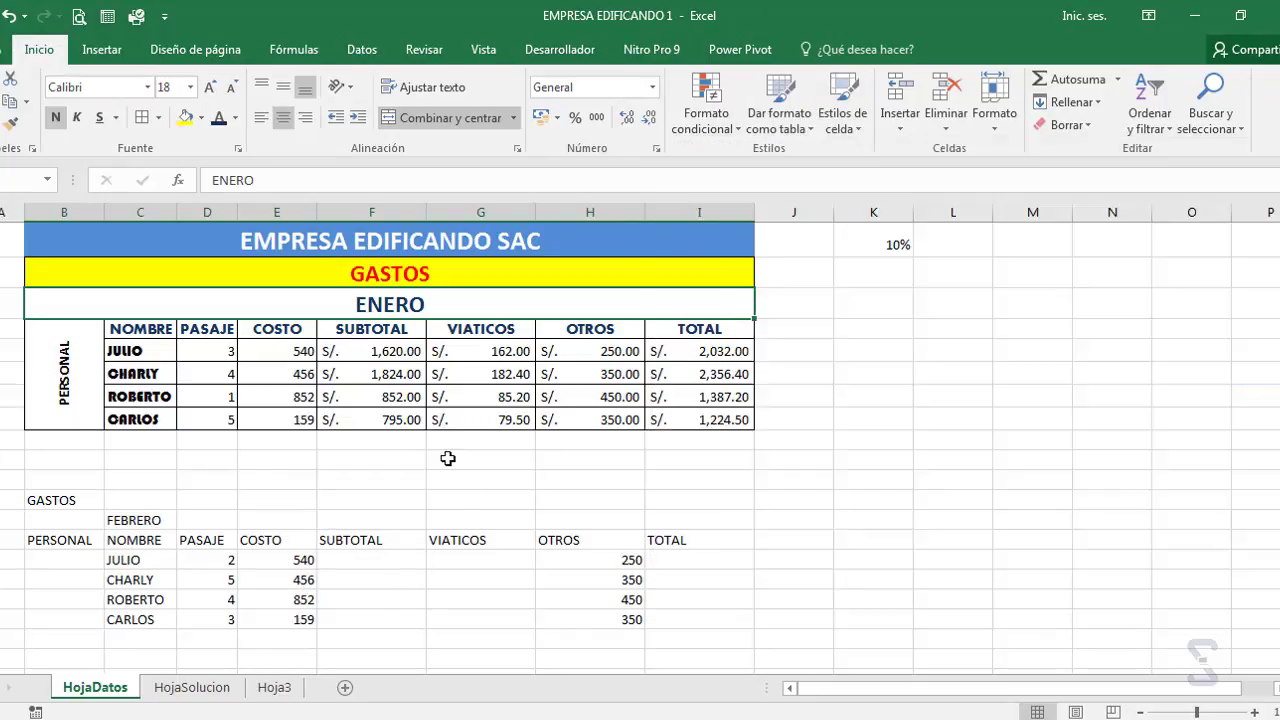
Apply the Énfasis2 cell style to the merged PERSONAL cell of the ENERO table
{"action": "left_click", "coordinate": [77, 370]}
{"action": "left_click", "coordinate": [856, 132]}
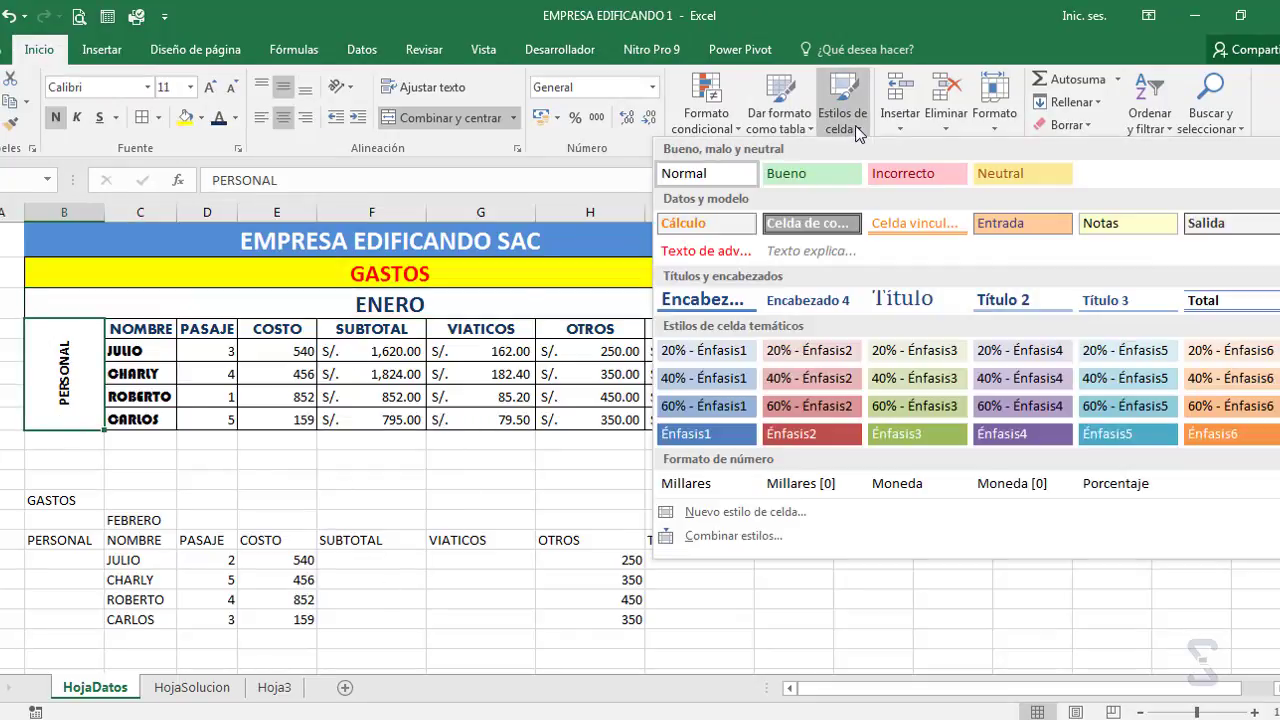
{"action": "left_click", "coordinate": [826, 435]}
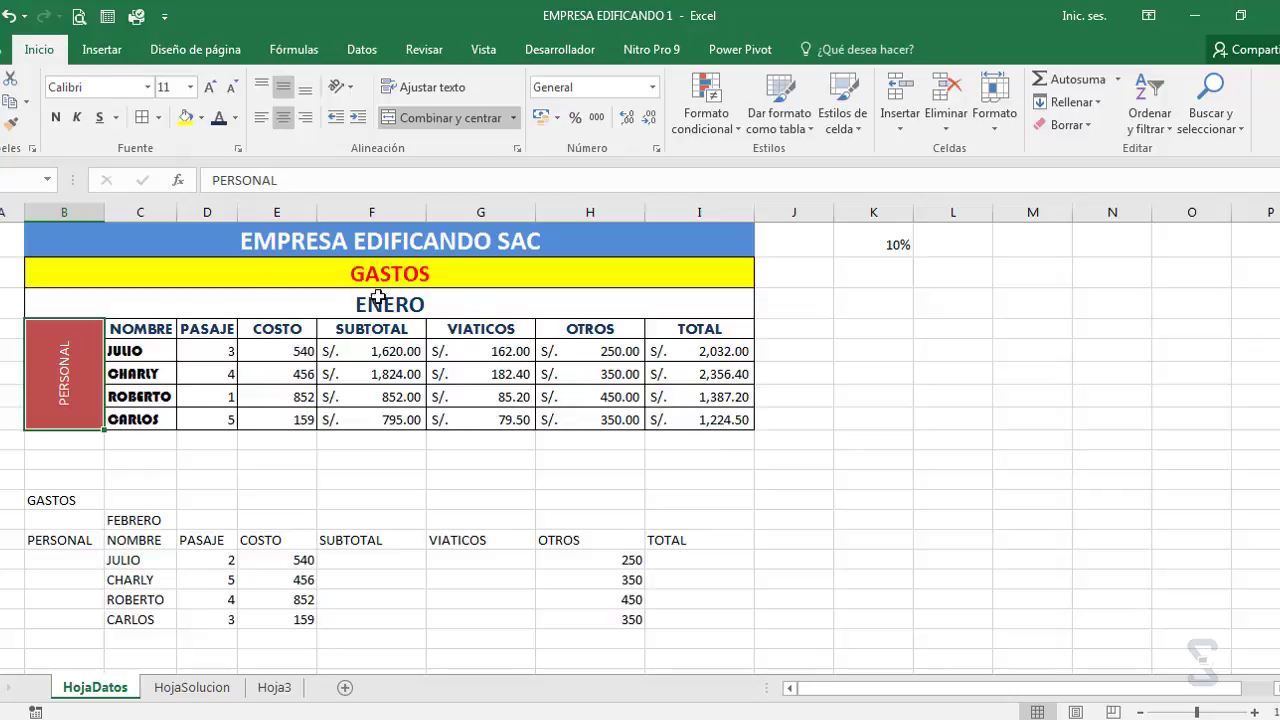
{"action": "mouse_move", "coordinate": [58, 240]}
{"action": "left_mouse_down"}
{"action": "mouse_move", "coordinate": [385, 313]}
{"action": "mouse_move", "coordinate": [455, 412]}
{"action": "left_mouse_up"}
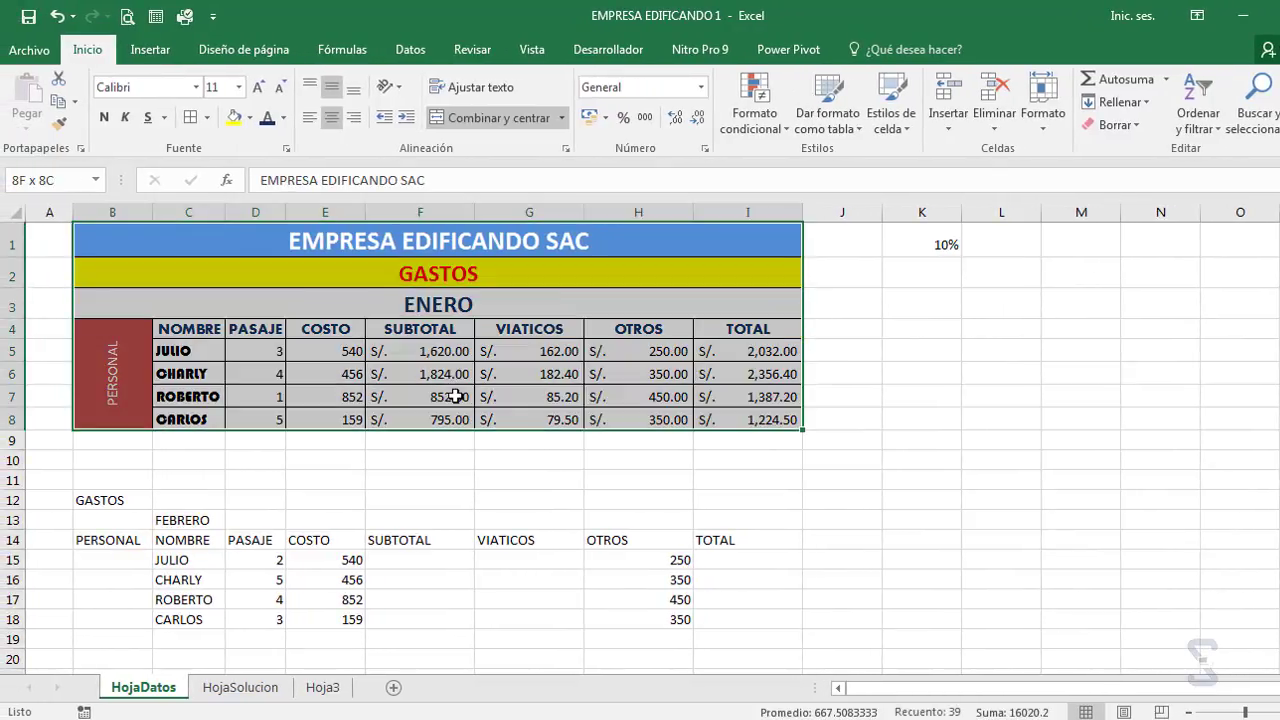
{"action": "left_click", "coordinate": [63, 126]}
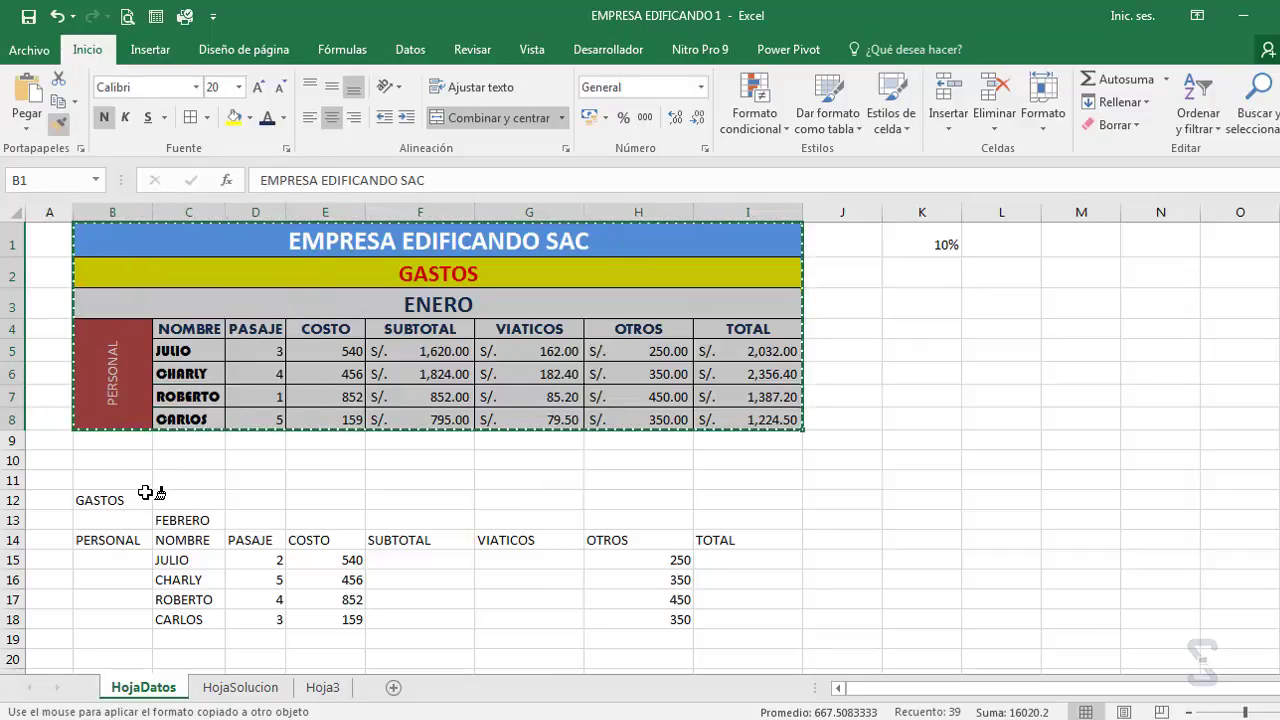
{"action": "key", "text": "Escape"}
Copy the formatting of the ENERO table in B2:I8 onto the FEBRERO table in B12:I18 with the format painter
{"action": "left_click", "coordinate": [84, 268]}
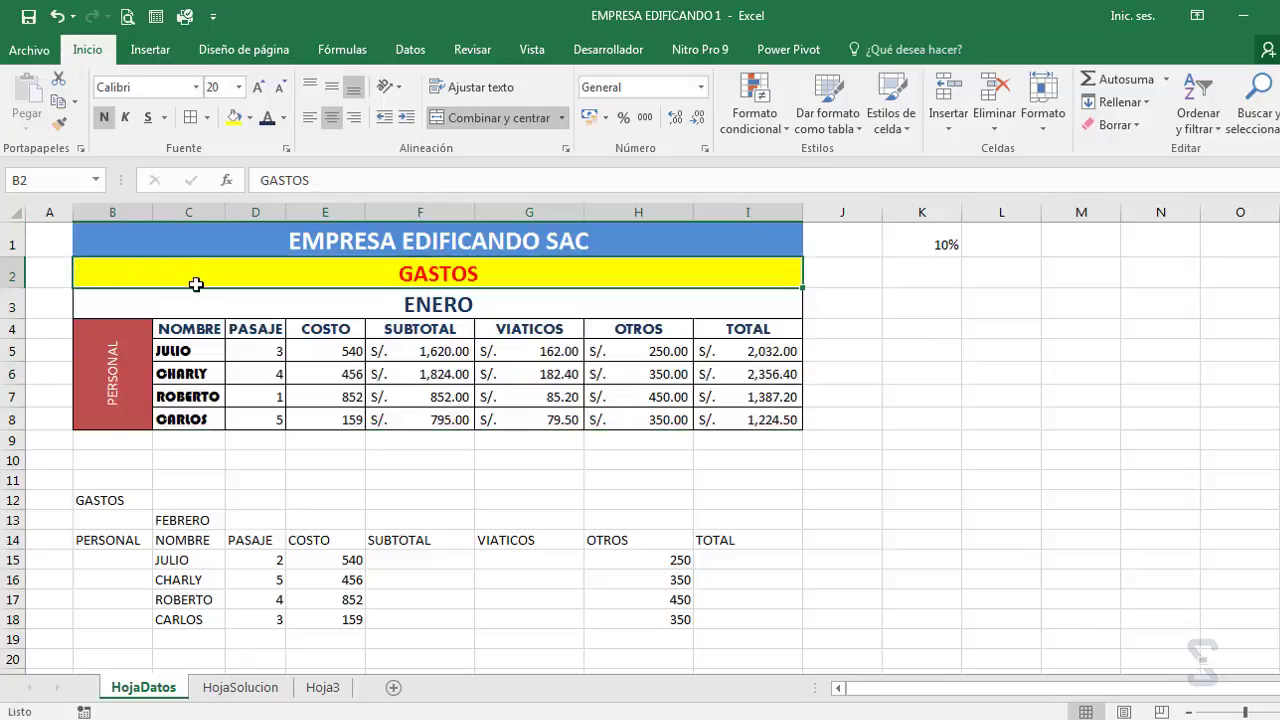
{"action": "left_click_drag", "start_coordinate": [123, 271], "coordinate": [529, 340]}
{"action": "left_click", "coordinate": [60, 122]}
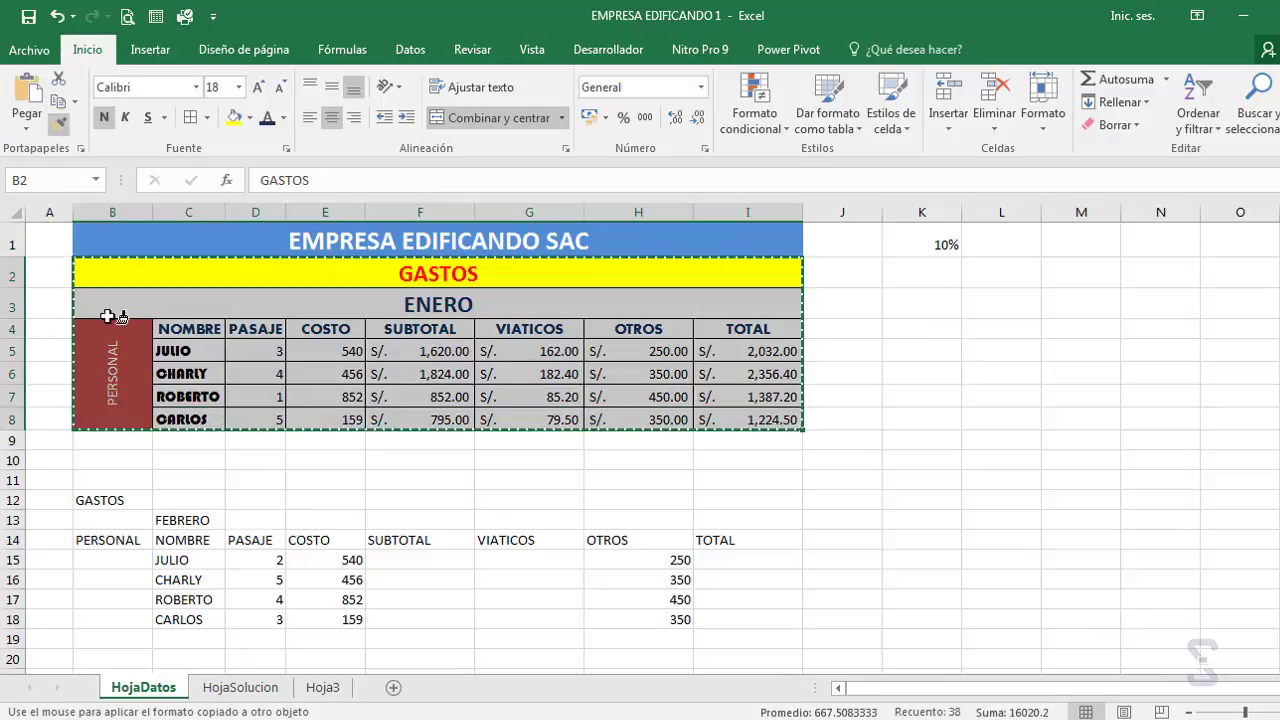
{"action": "mouse_move", "coordinate": [118, 500]}
{"action": "left_mouse_down"}
{"action": "mouse_move", "coordinate": [591, 569]}
{"action": "mouse_move", "coordinate": [637, 620]}
{"action": "mouse_move", "coordinate": [735, 638]}
{"action": "mouse_move", "coordinate": [738, 624]}
{"action": "left_mouse_up"}
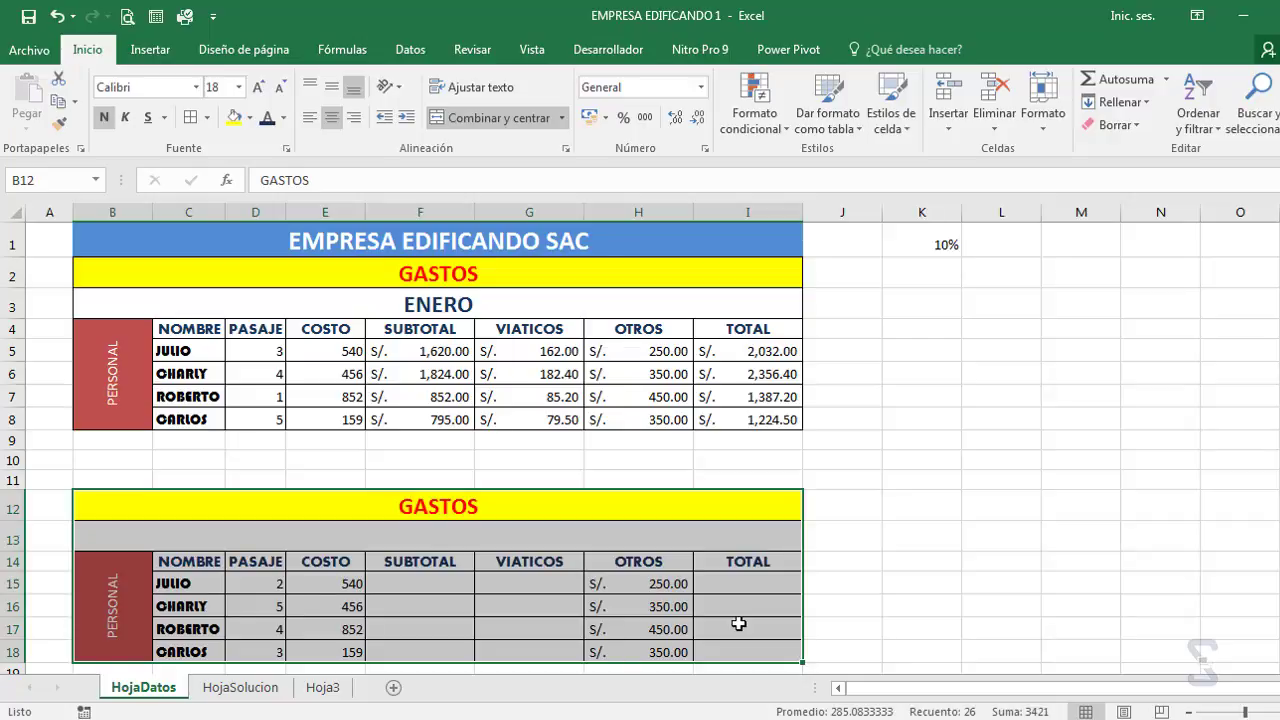
Enter the month title FEBRERO in the merged cell B13 below the GASTOS heading
{"action": "left_click", "coordinate": [160, 532]}
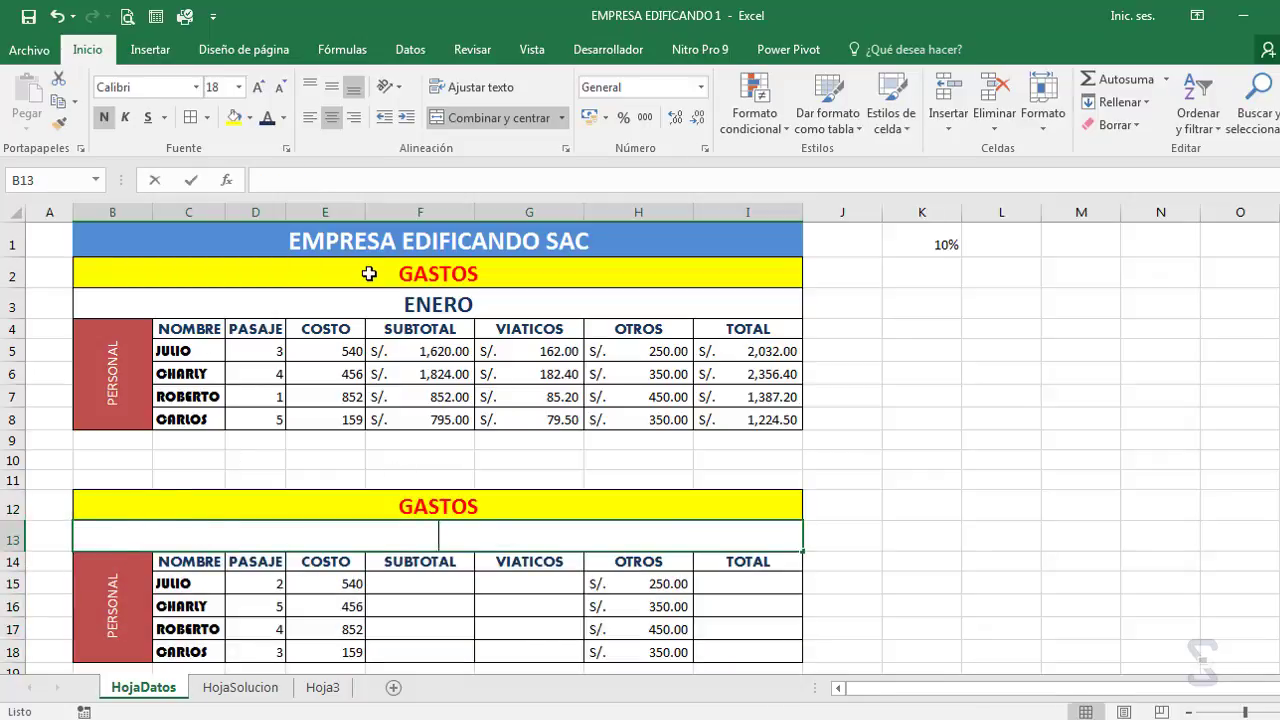
{"action": "type", "text": "FEBRERO"}
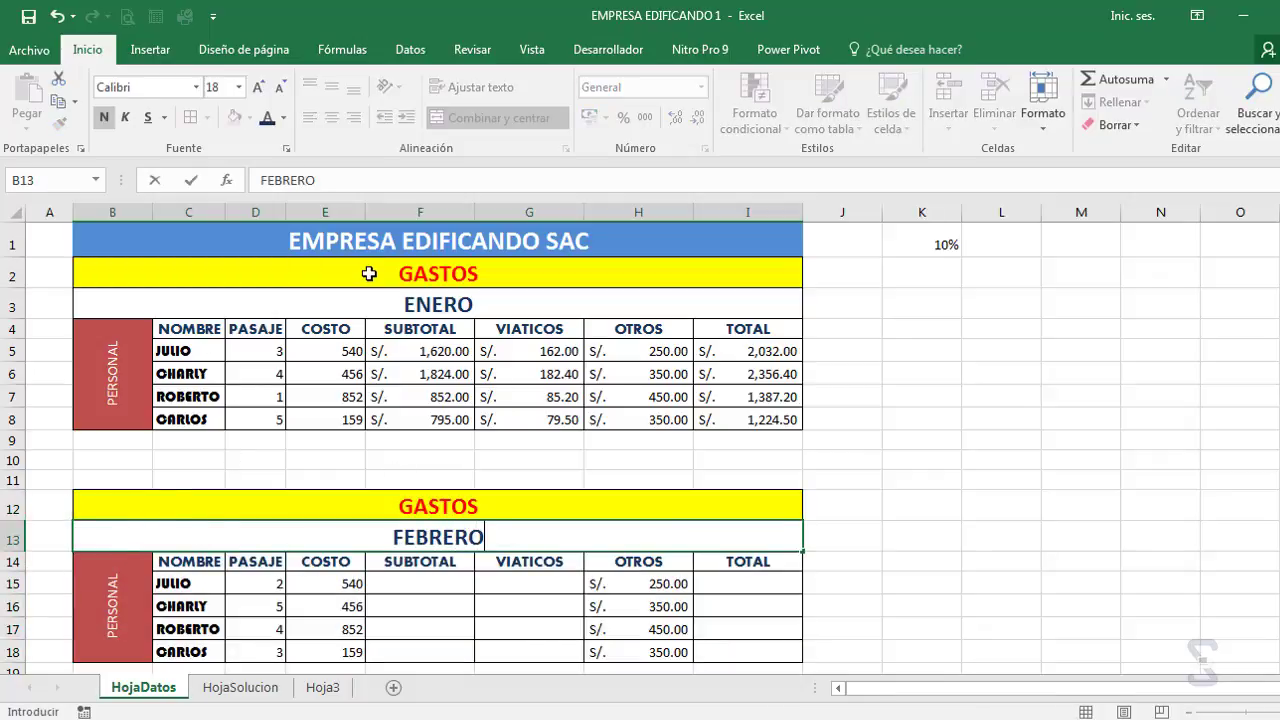
{"action": "left_click", "coordinate": [933, 503]}
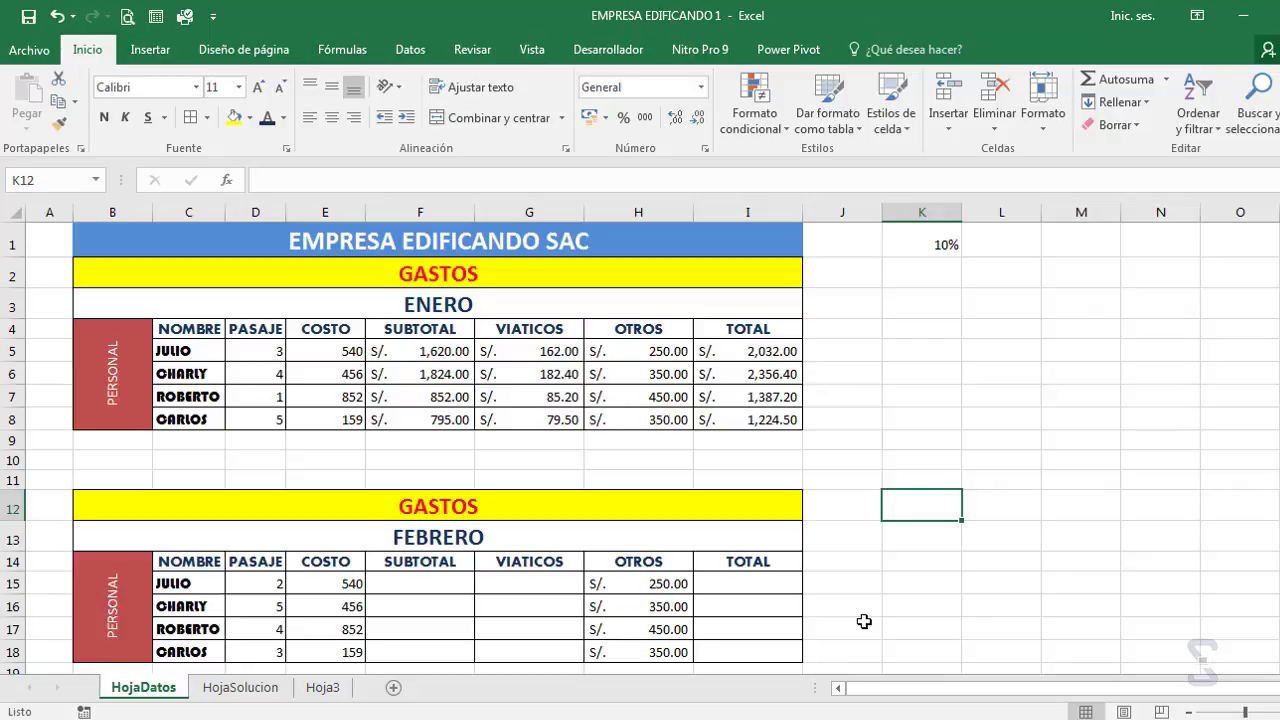
Copy the formatting of the FEBRERO table in B12:I18 onto the third GASTOS table in B22:I28
{"action": "scroll", "coordinate": [867, 605], "scroll_direction": "down", "scroll_amount": 2}
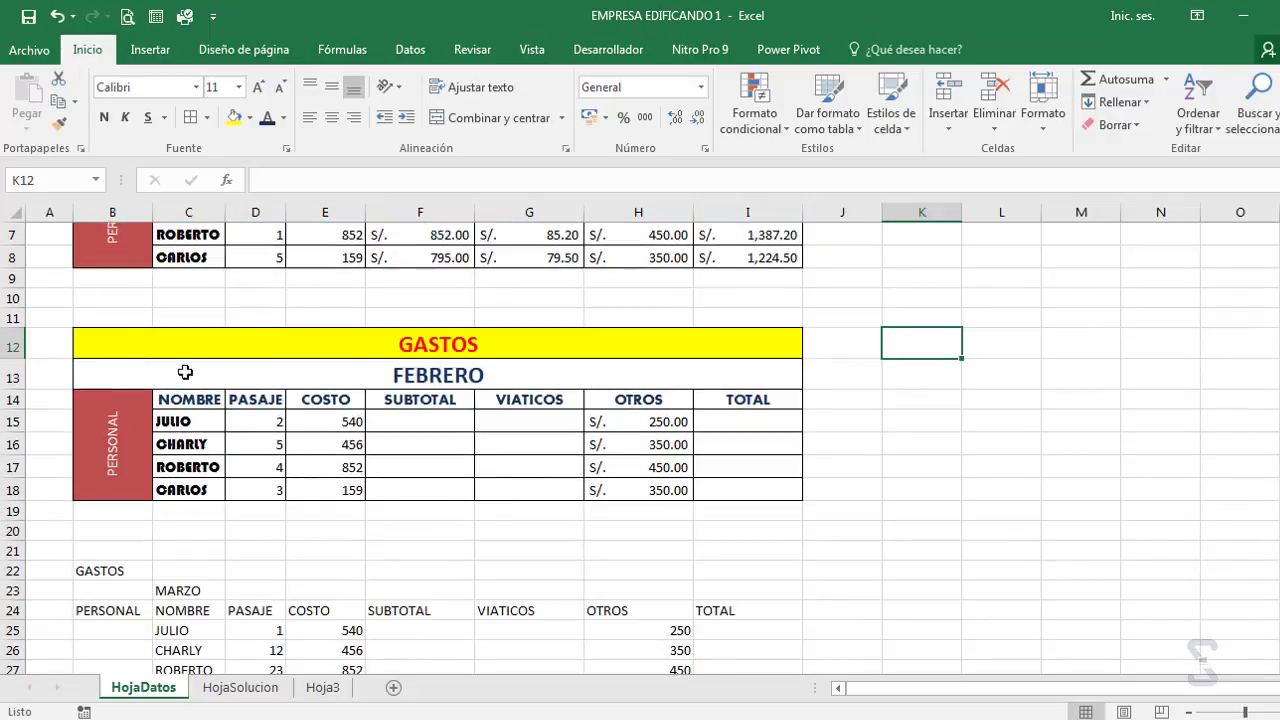
{"action": "mouse_move", "coordinate": [100, 336]}
{"action": "left_mouse_down"}
{"action": "mouse_move", "coordinate": [551, 400]}
{"action": "mouse_move", "coordinate": [574, 443]}
{"action": "left_mouse_up"}
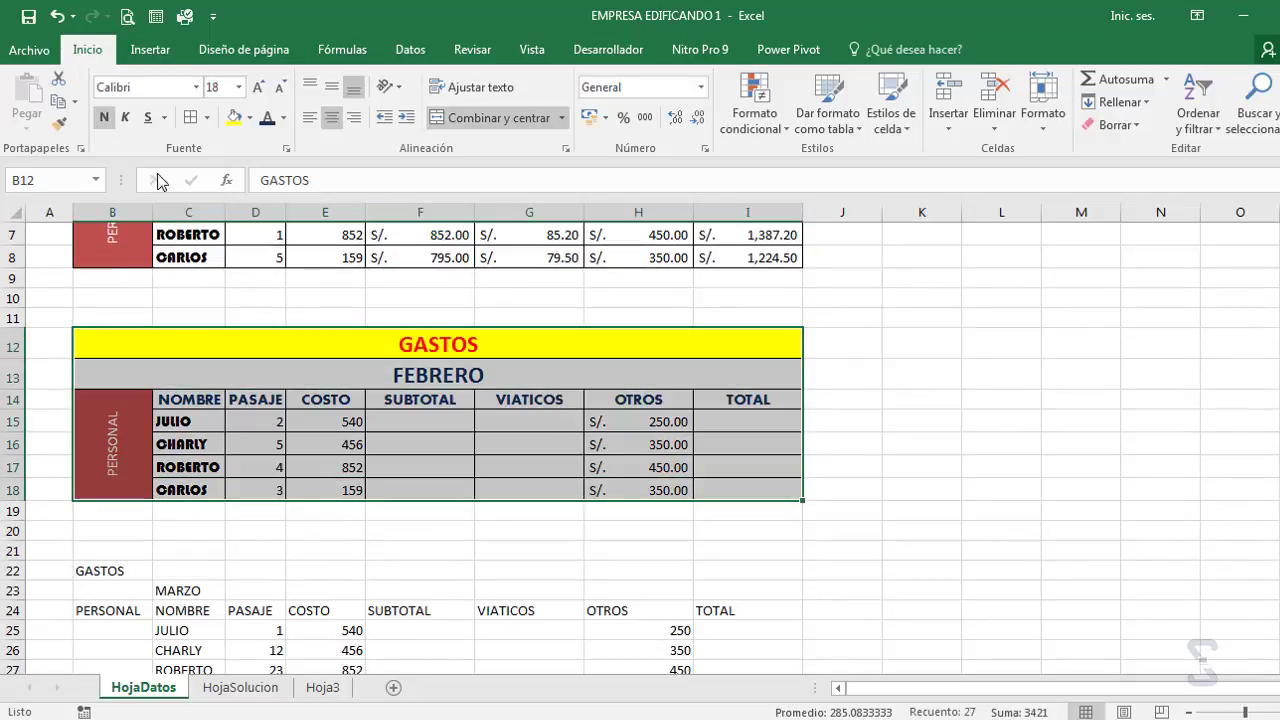
{"action": "left_click", "coordinate": [59, 122]}
{"action": "scroll", "coordinate": [251, 389], "scroll_direction": "down", "scroll_amount": 3}
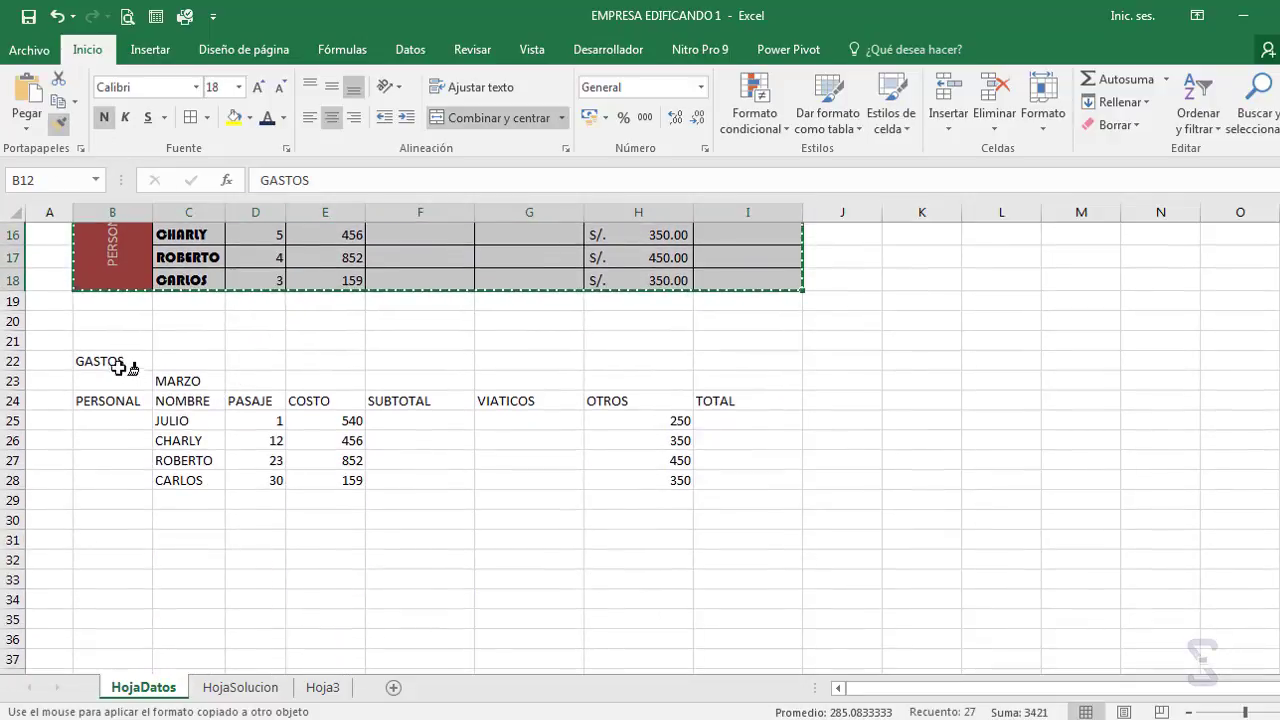
{"action": "mouse_move", "coordinate": [118, 368]}
{"action": "left_mouse_down"}
{"action": "mouse_move", "coordinate": [314, 366]}
{"action": "mouse_move", "coordinate": [694, 457]}
{"action": "mouse_move", "coordinate": [745, 485]}
{"action": "left_mouse_up"}
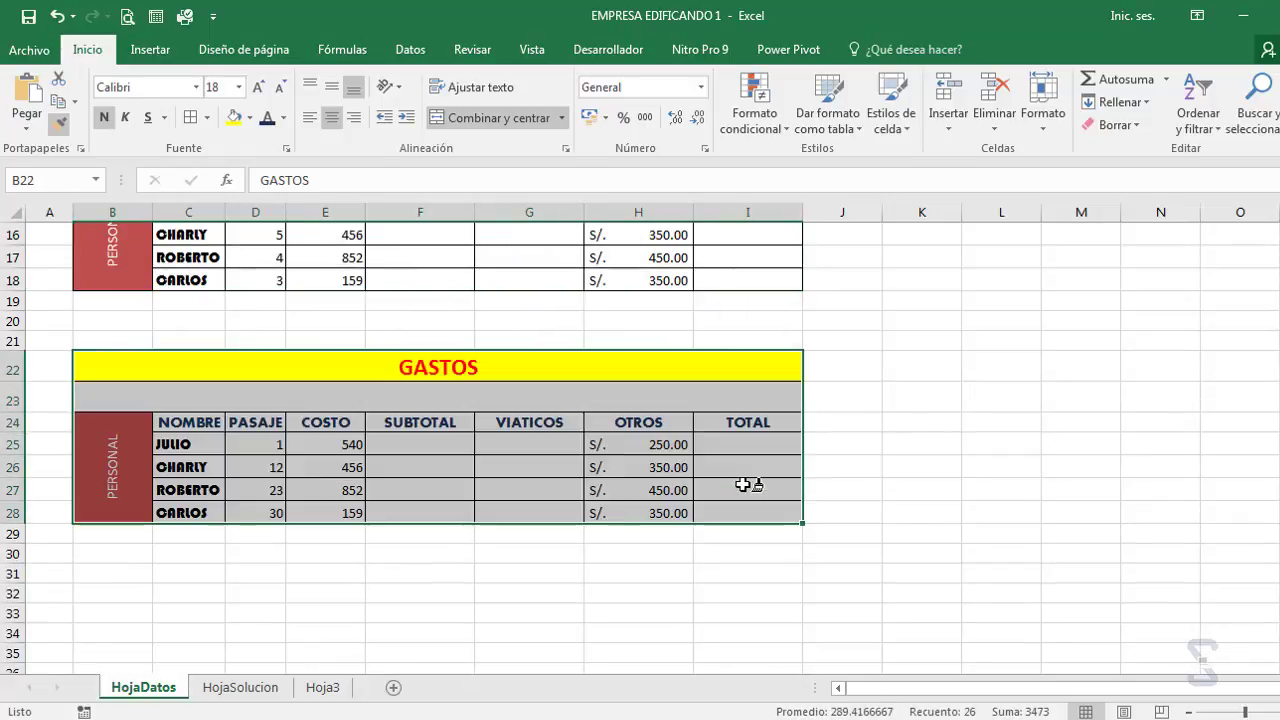
Enter the month title MARZO in the merged cell B23 of the third table
{"action": "left_click", "coordinate": [264, 398]}
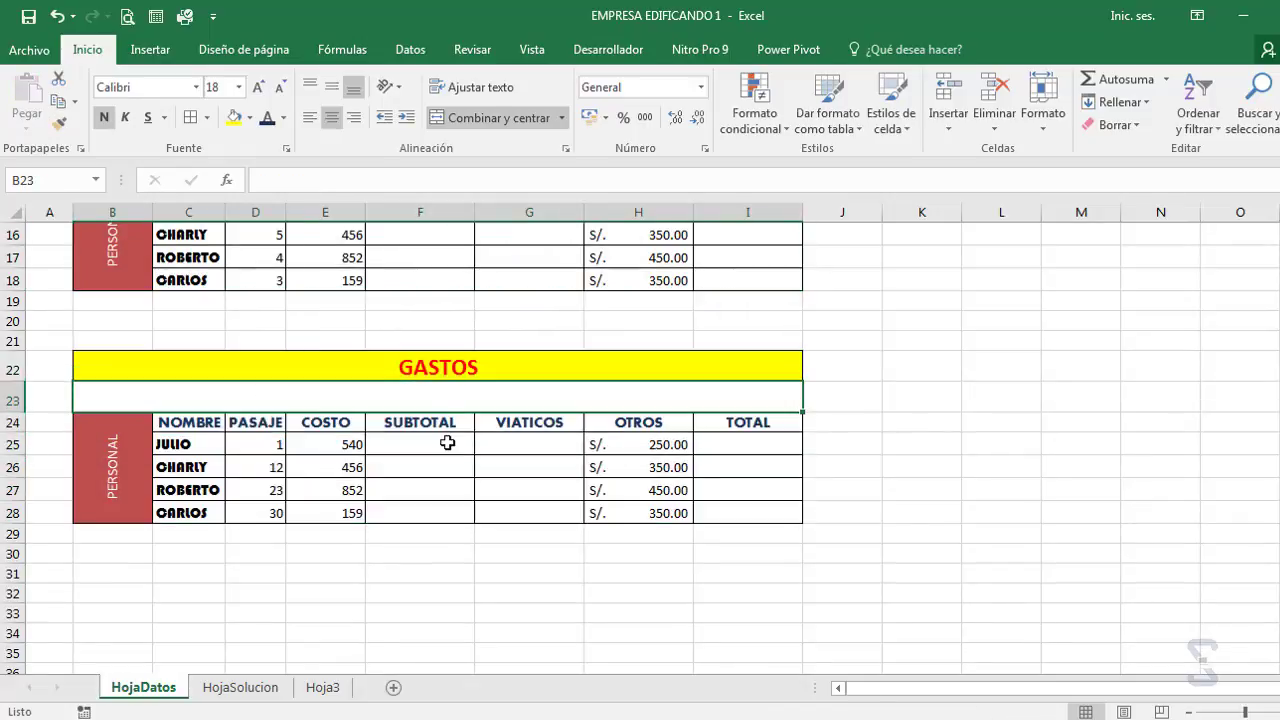
{"action": "type", "text": "MARZO"}
{"action": "key", "text": "Return"}
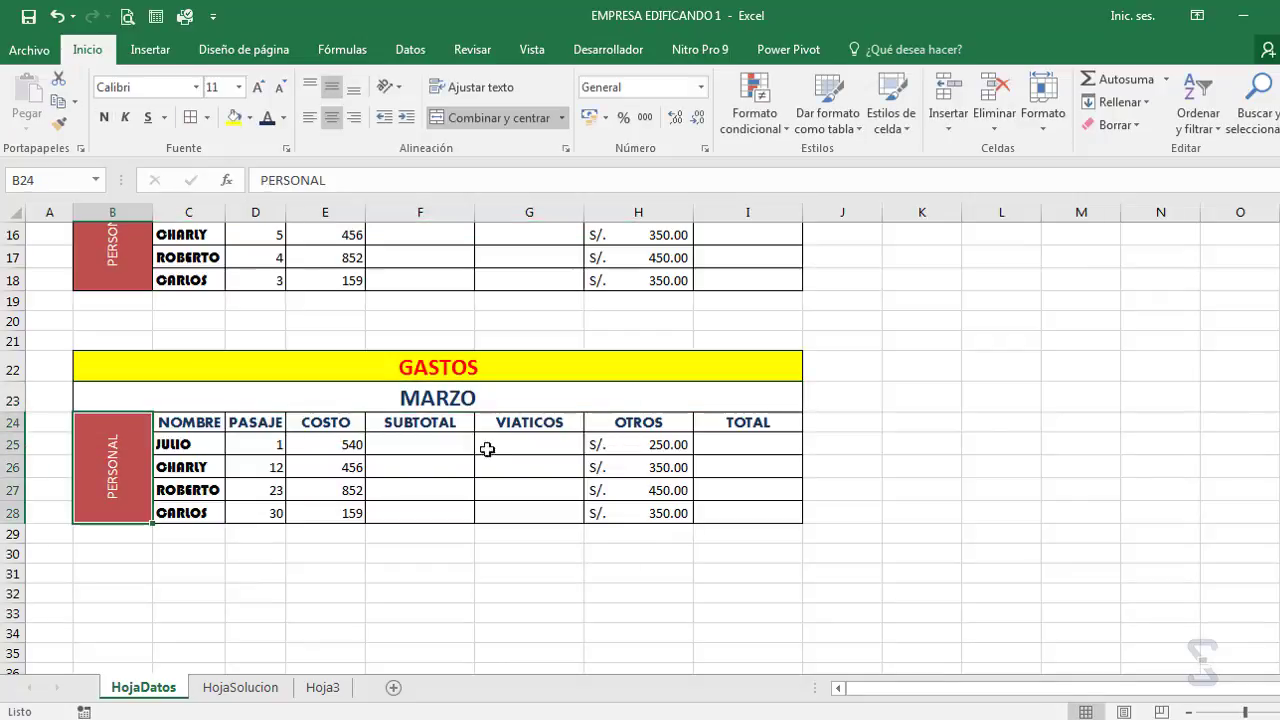
{"action": "scroll", "coordinate": [719, 673], "scroll_direction": "up", "scroll_amount": 5}
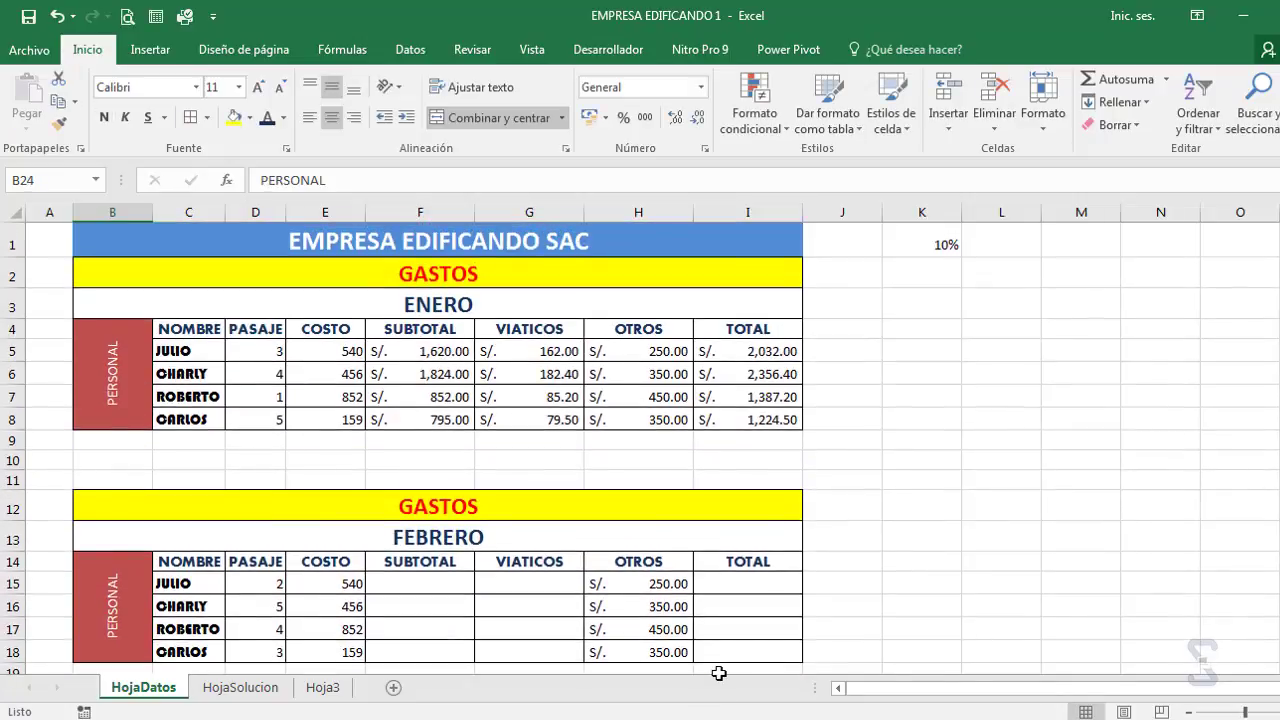